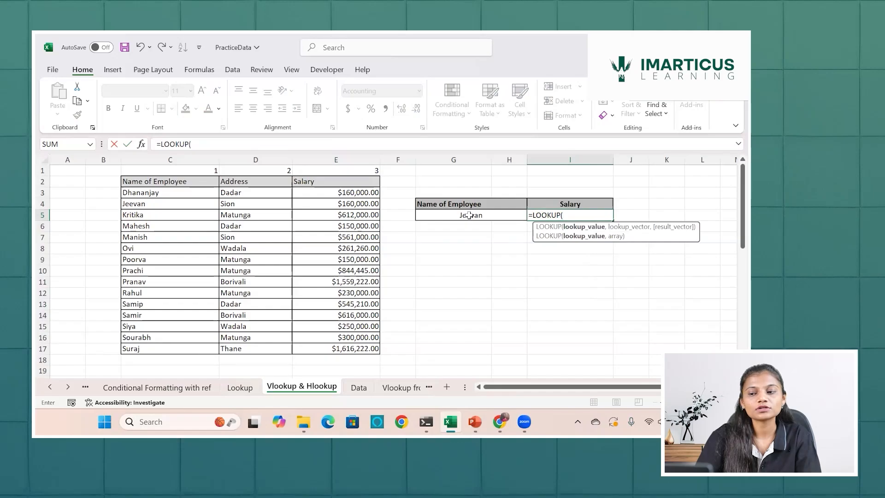
Complete the LOOKUP formula in I5 with G5 as lookup value, C3:C17 as lookup vector and E3:E17 as result vector
click(469, 215)
text(,)
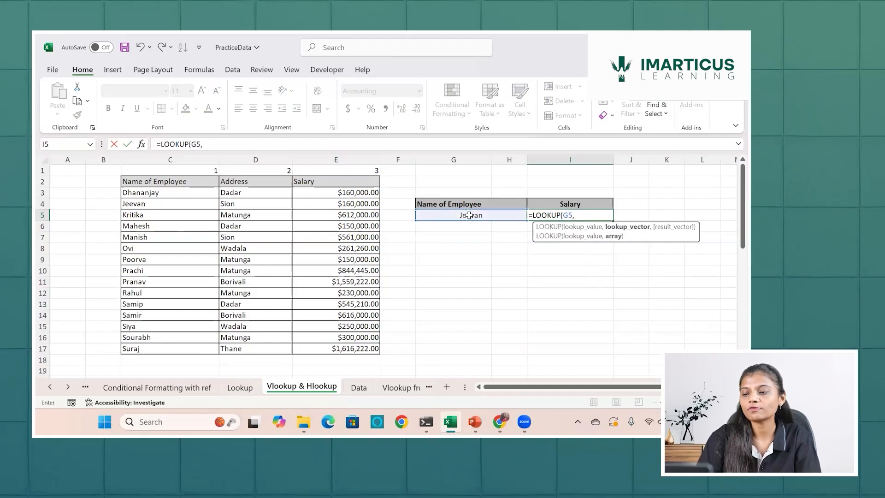
drag(168, 192, 166, 357)
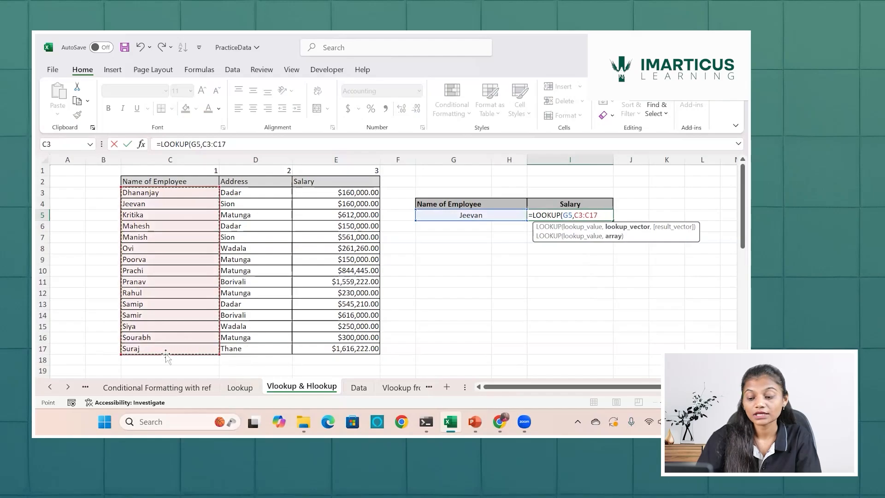
text(,)
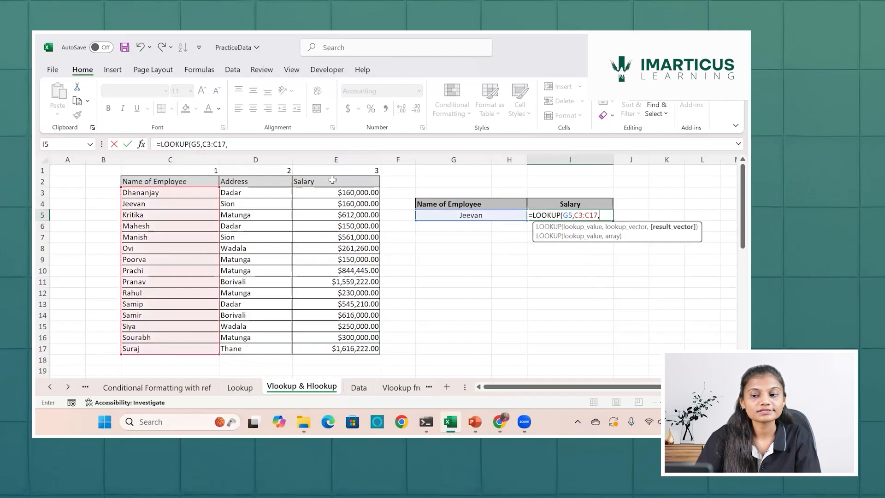
drag(325, 192, 316, 346)
key(Return)
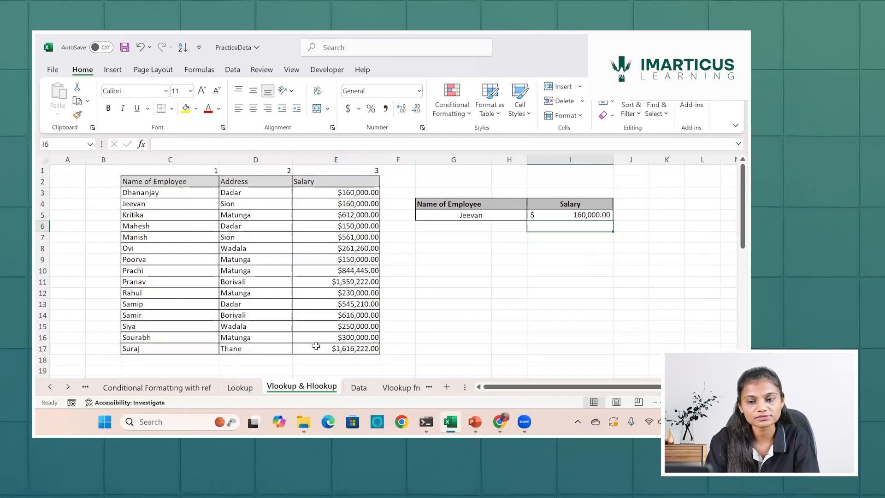
Replace the employee name in G5 with a three-letter name starting with J that is not in the table
click(500, 214)
text(Jay)
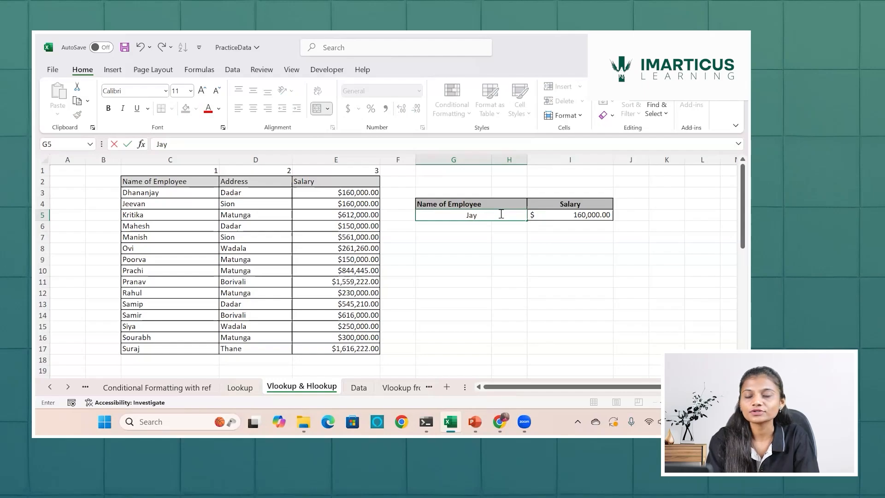
key(Return)
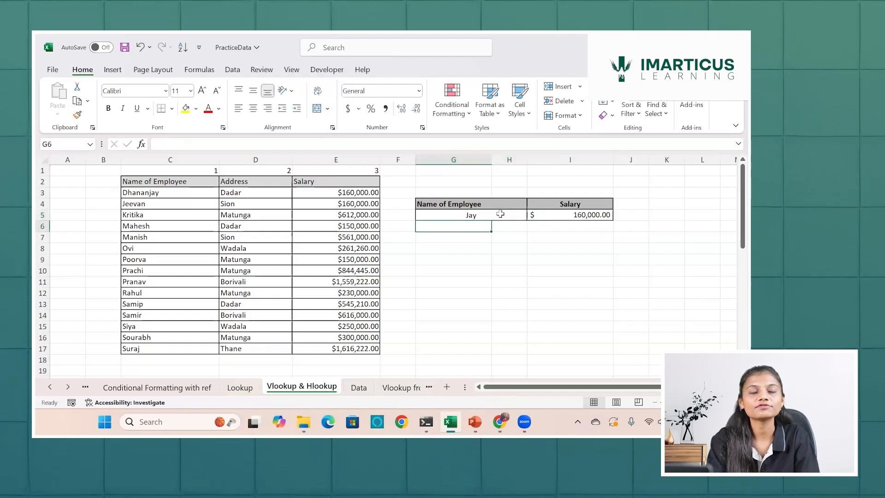
Enter a misspelled version of the employee name from C4 in G5, leaving out one "e"
click(500, 213)
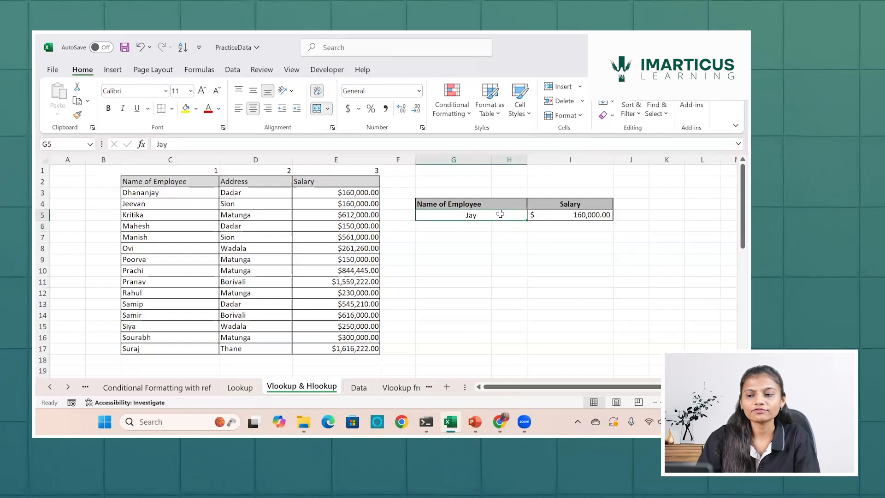
text(J)
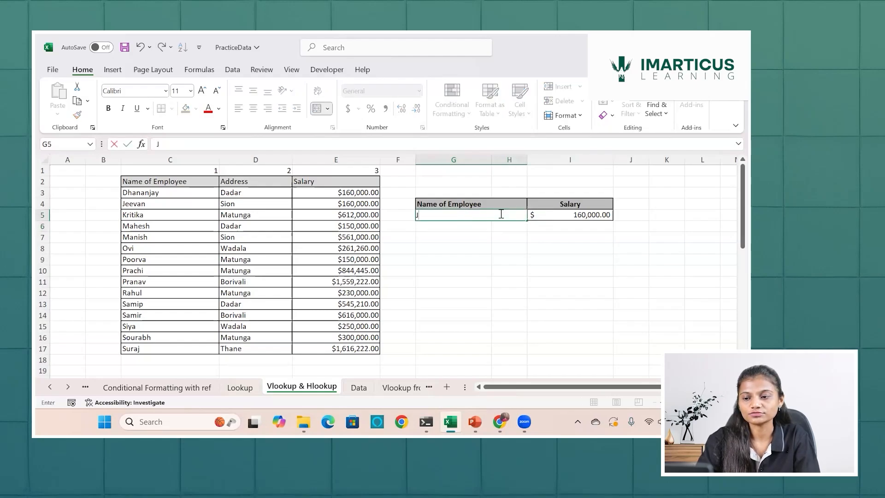
text(ev)
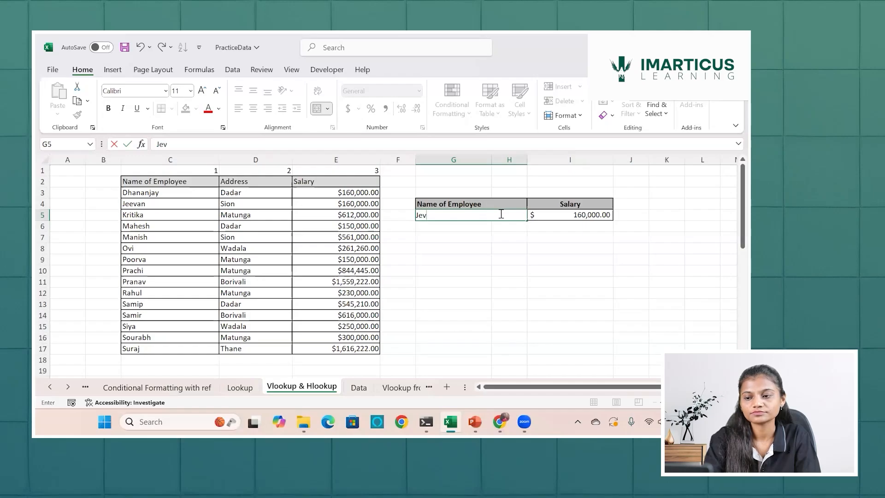
text(an)
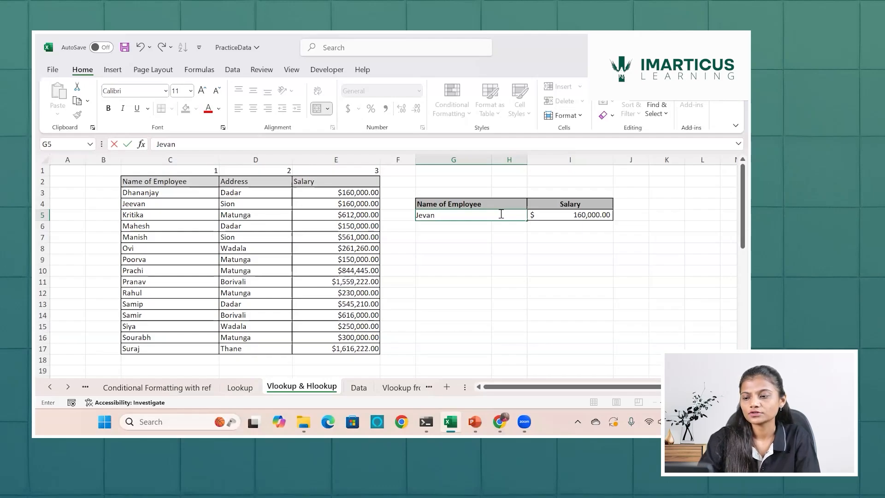
key(Return)
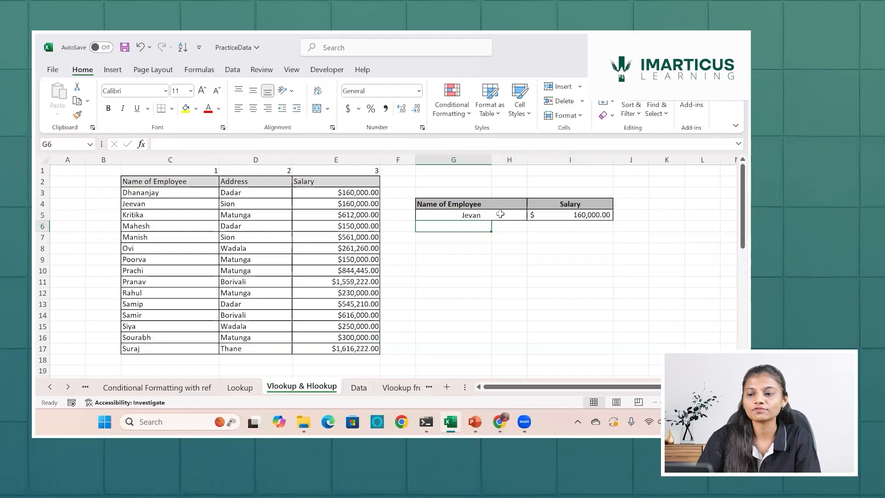
Enter a misspelled version of the employee name from C5 in G5, with "u" in place of the first "i"
click(500, 214)
text(Ktuy)
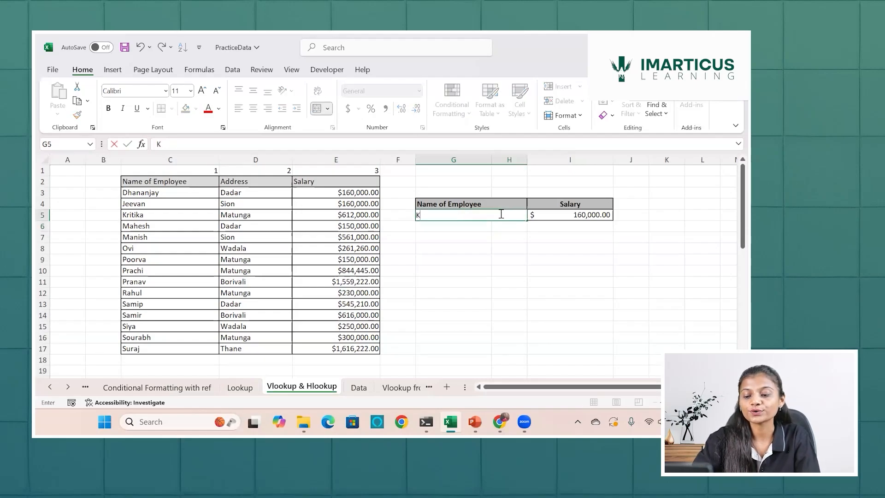
key(BackSpace)
key(BackSpace)
key(BackSpace)
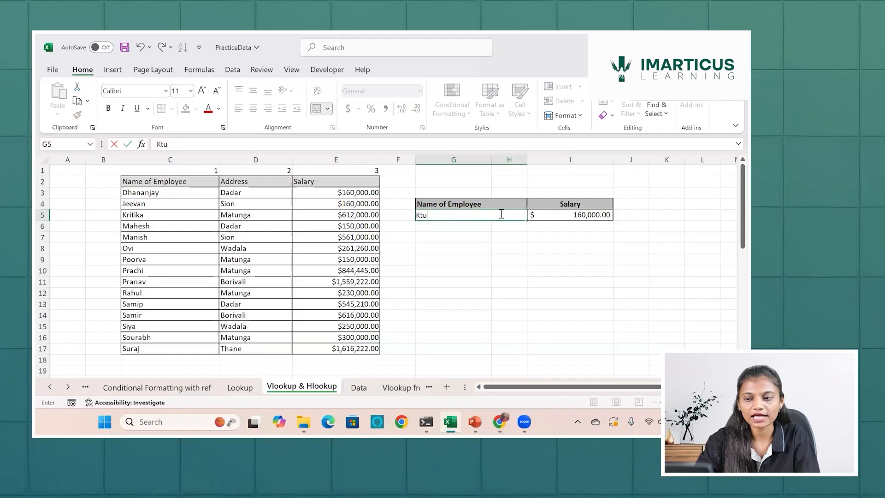
text(ru)
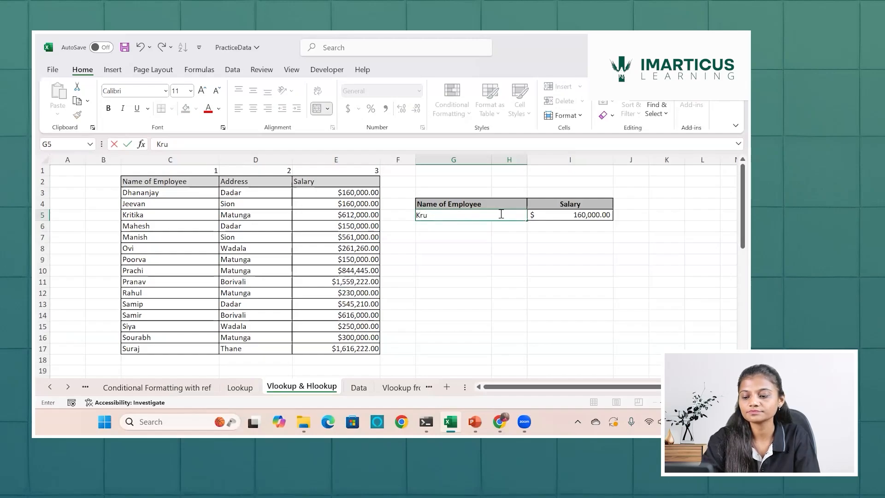
text(tika)
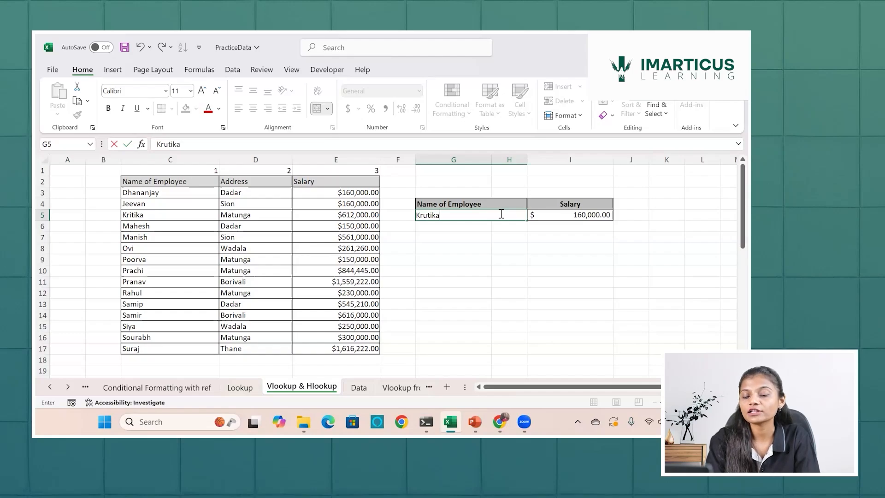
key(Return)
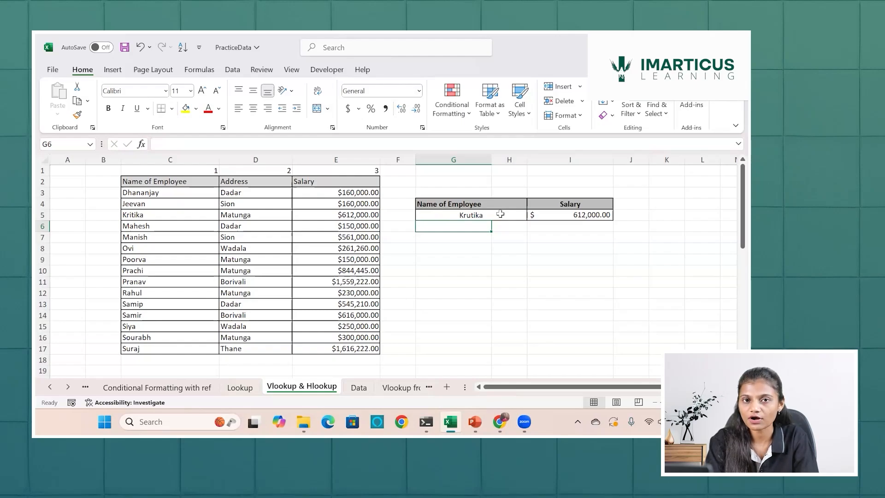
Change the LOOKUP formula in I5 to the array form, using G5 as lookup value and C3:E17 as the array
click(575, 213)
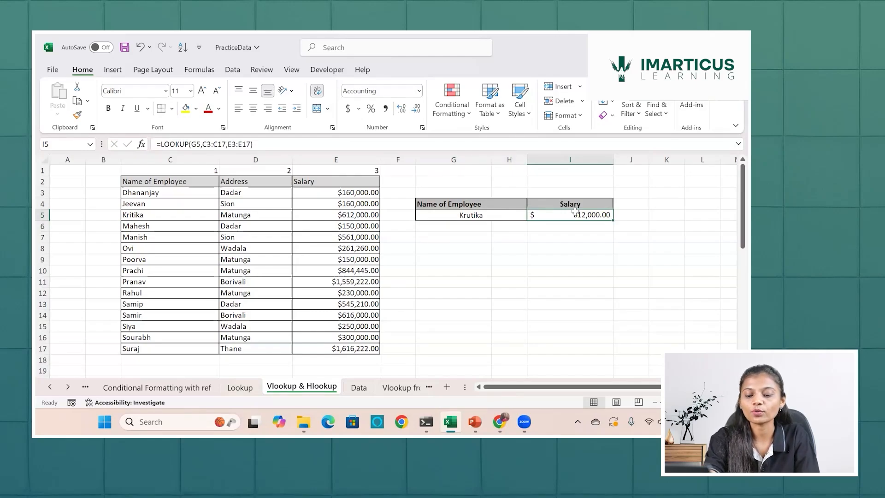
double_click(574, 213)
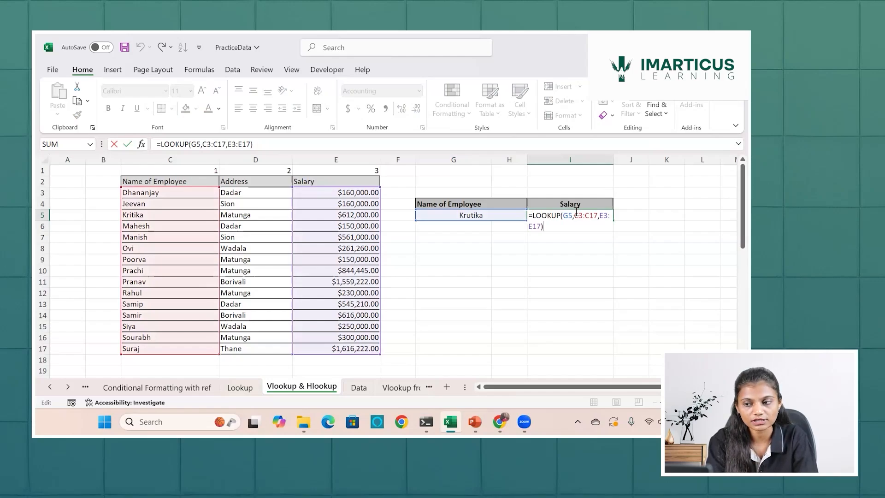
key(BackSpace)
key(BackSpace)
key(BackSpace)
key(BackSpace)
key(BackSpace)
key(BackSpace)
key(BackSpace)
key(BackSpace)
key(BackSpace)
key(BackSpace)
key(BackSpace)
key(BackSpace)
key(BackSpace)
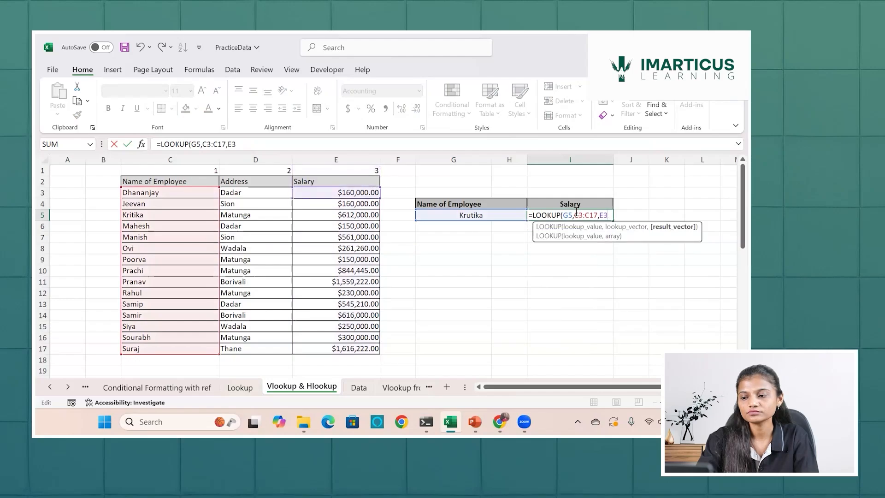
key(BackSpace)
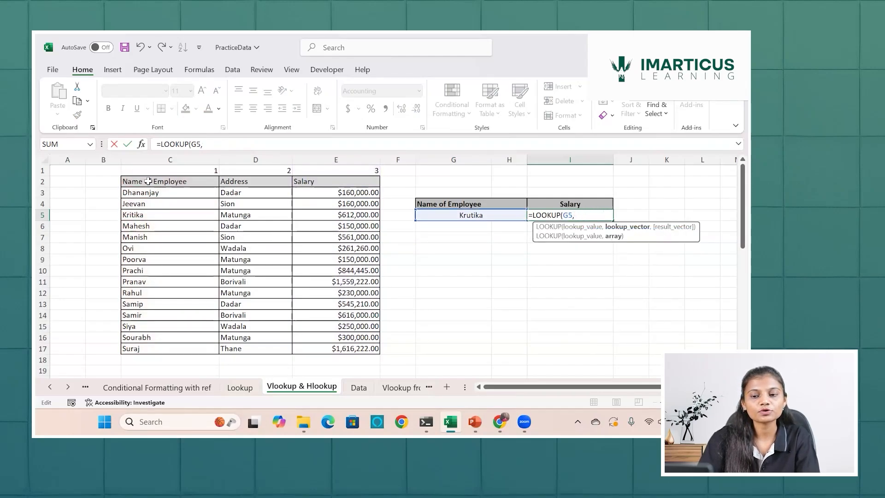
drag(156, 194, 317, 354)
key(Return)
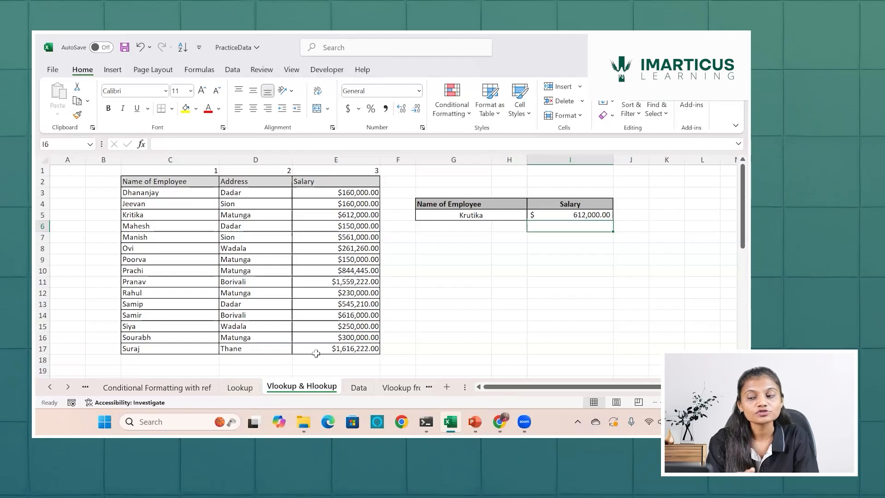
Clear the LOOKUP formula from I5 and start a VLOOKUP there with G5 as the lookup value
click(588, 213)
key(Delete)
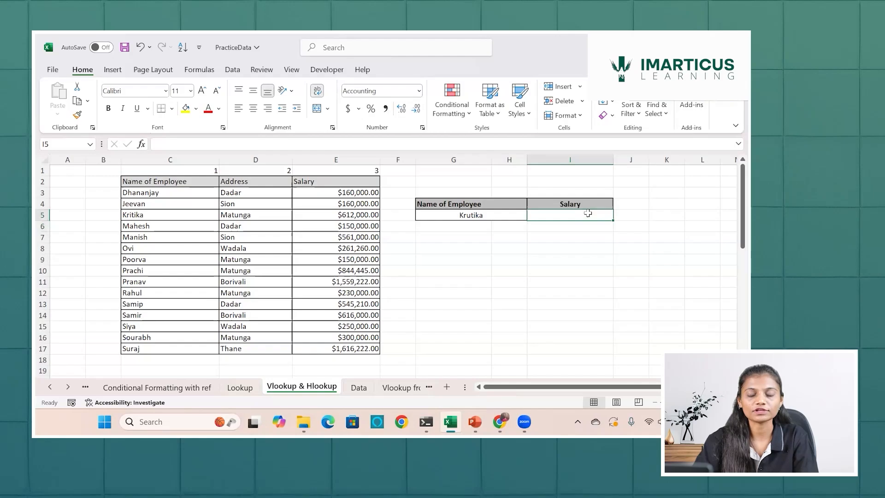
text(=vll)
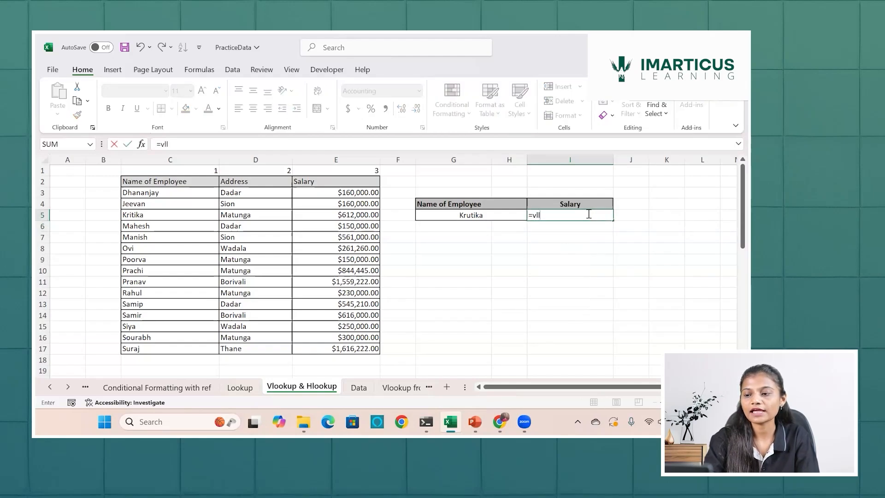
key(BackSpace)
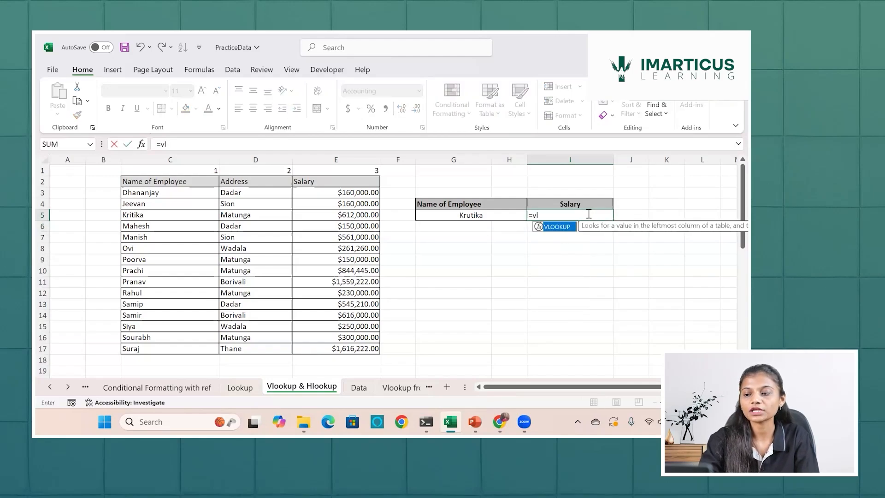
key(Tab)
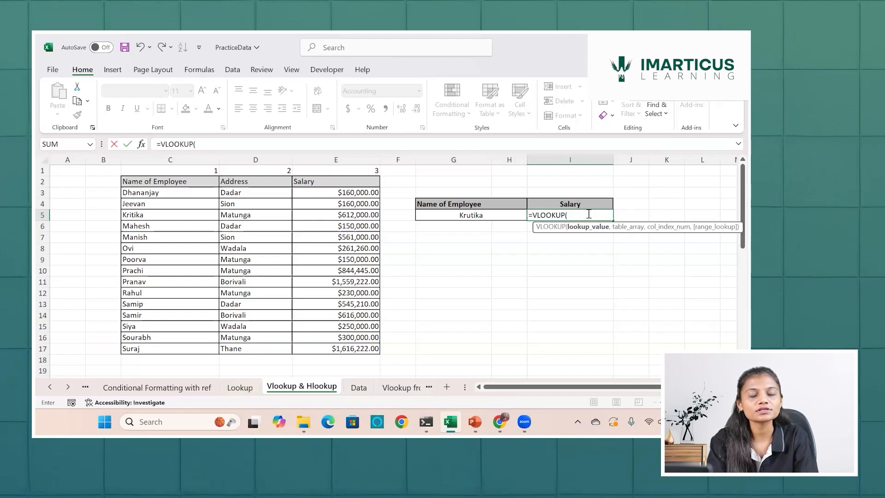
click(501, 214)
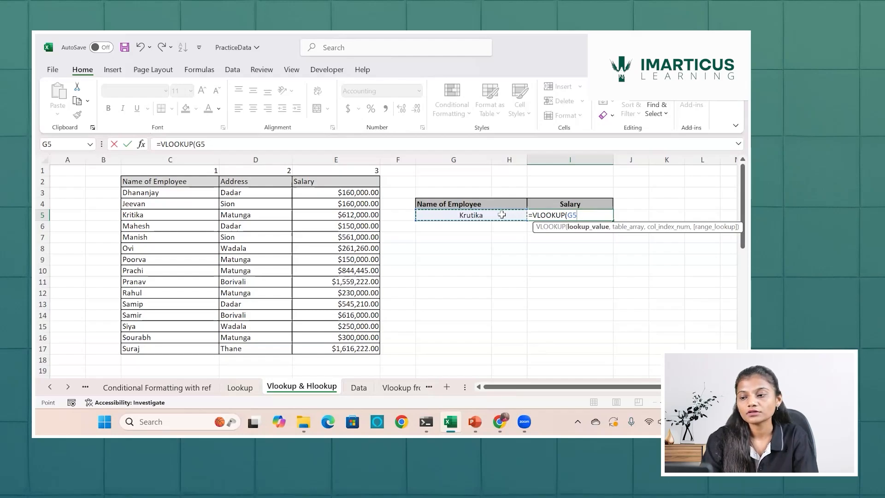
text(,)
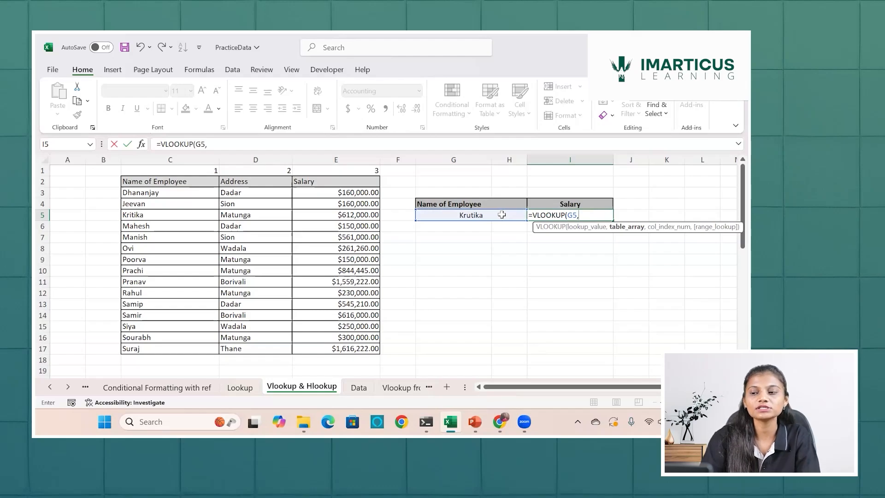
Complete the VLOOKUP in I5 with table array C3:E17, column index 3 and FALSE for an exact match
click(167, 194)
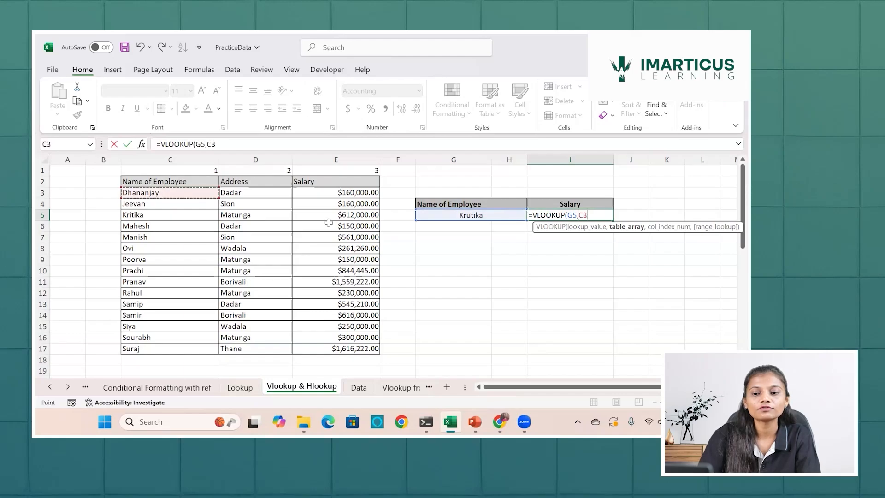
drag(329, 223, 331, 348)
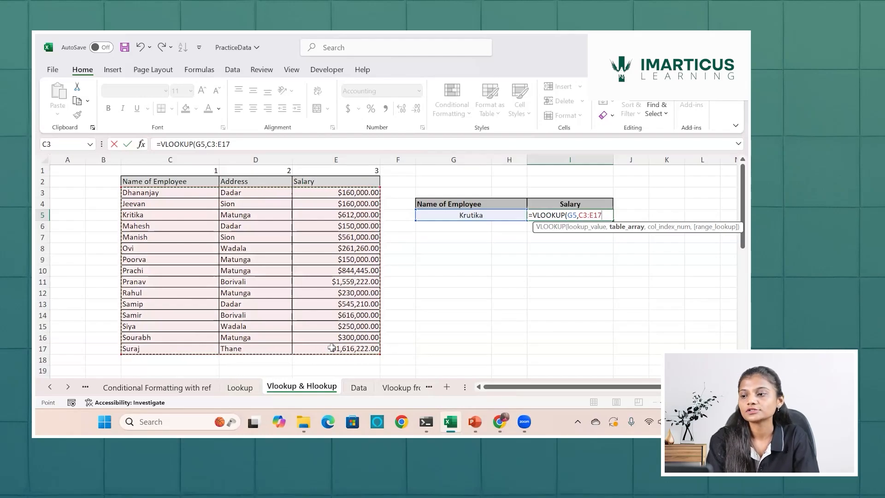
text(,3)
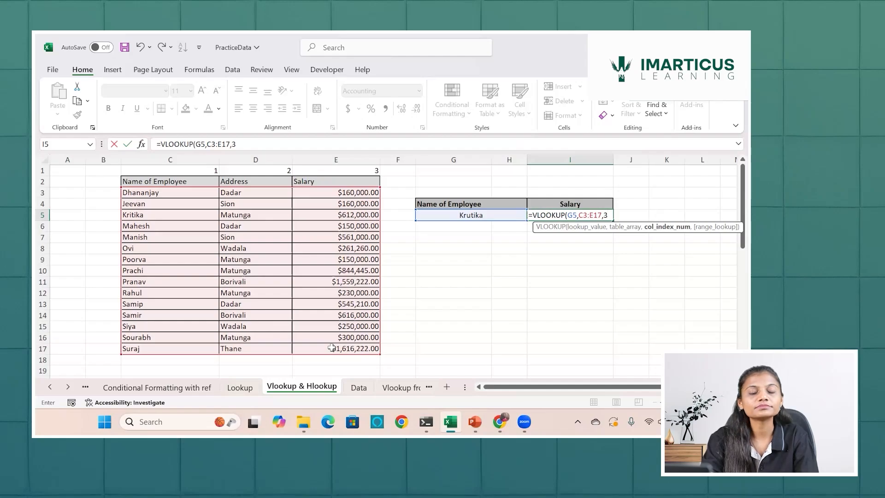
text(,)
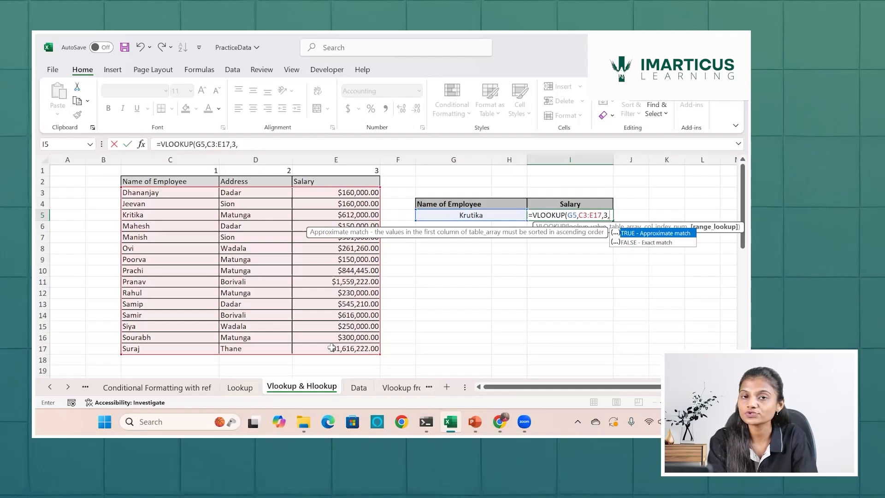
key(Down)
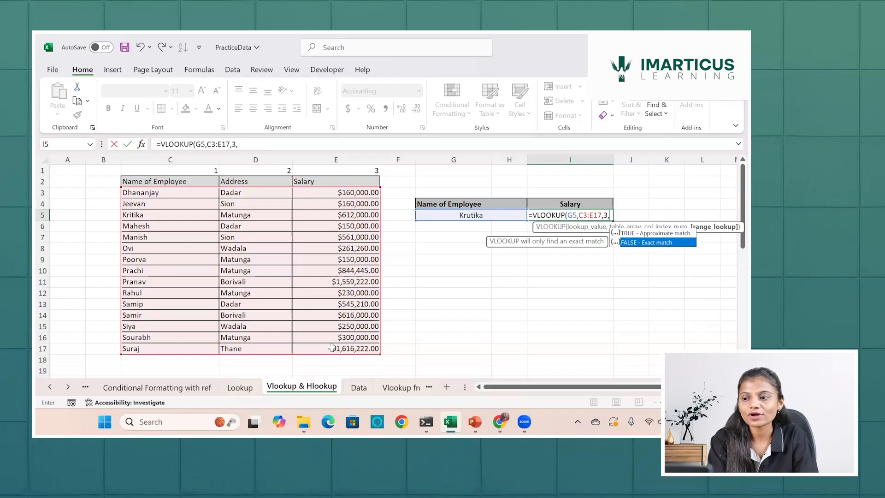
key(Tab)
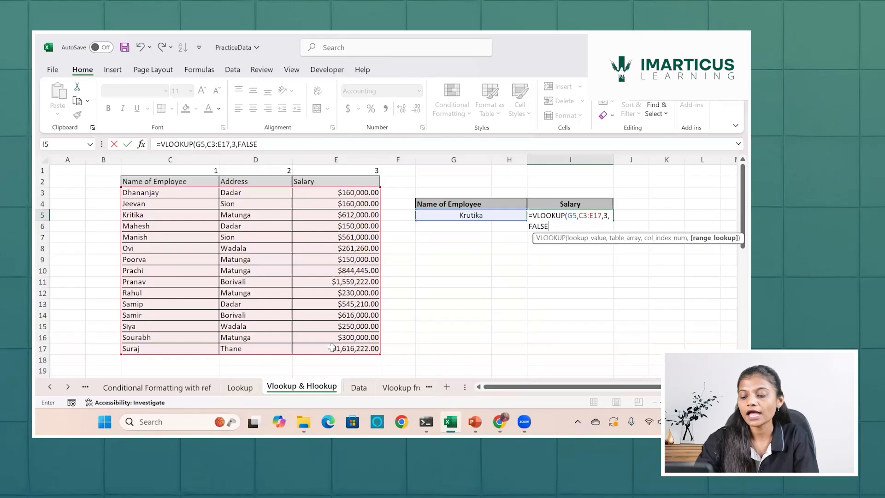
text())
key(ctrl+Return)
key(Return)
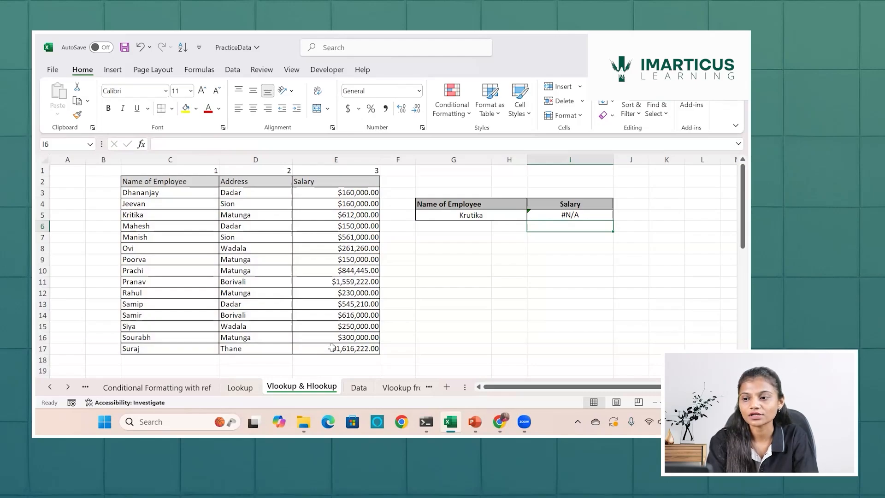
click(570, 214)
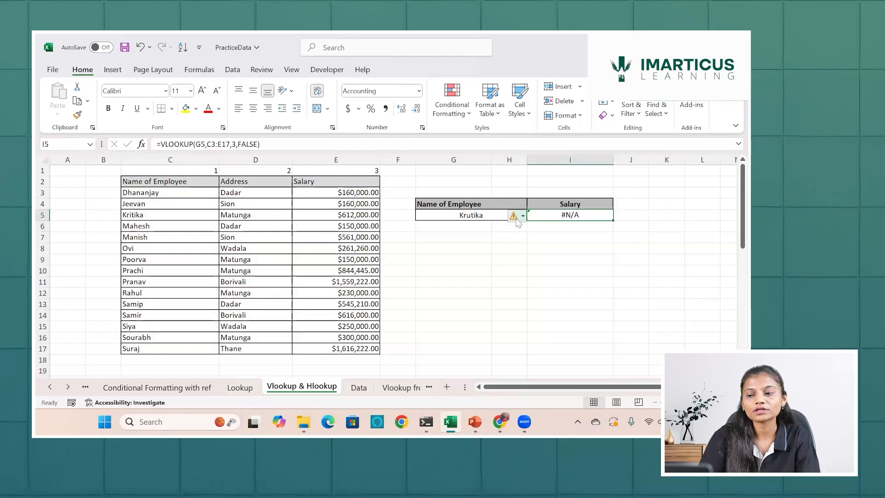
Start replacing the lookup name in G5 with the employee name from C4
mouse_move(517, 220)
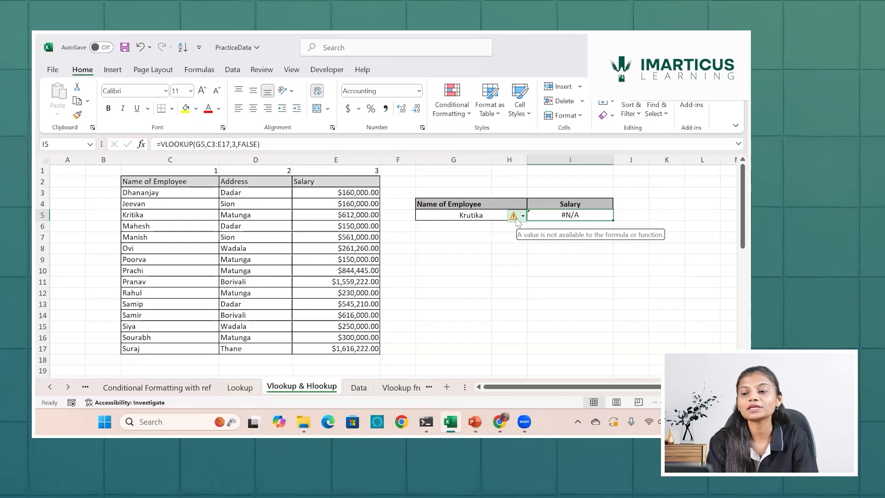
click(477, 218)
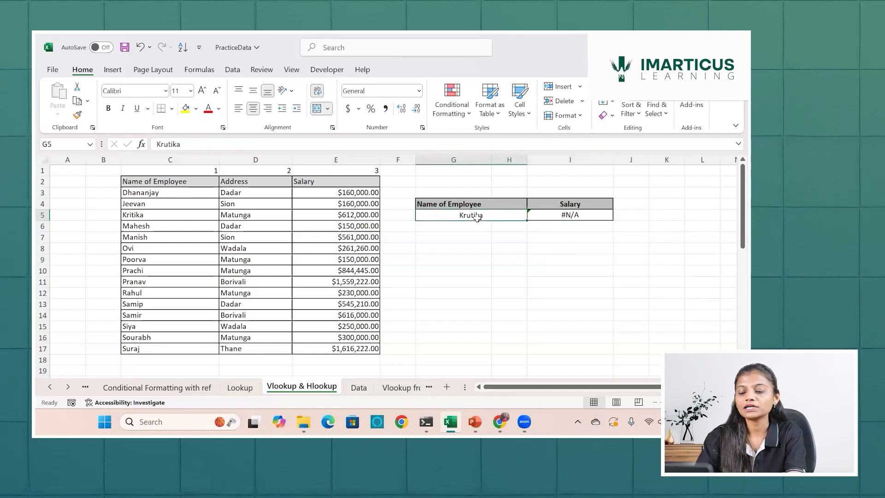
text(Je)
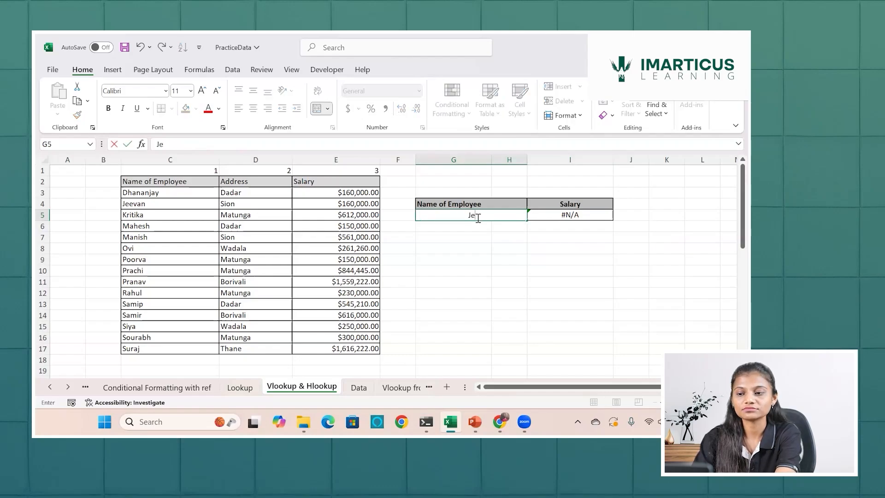
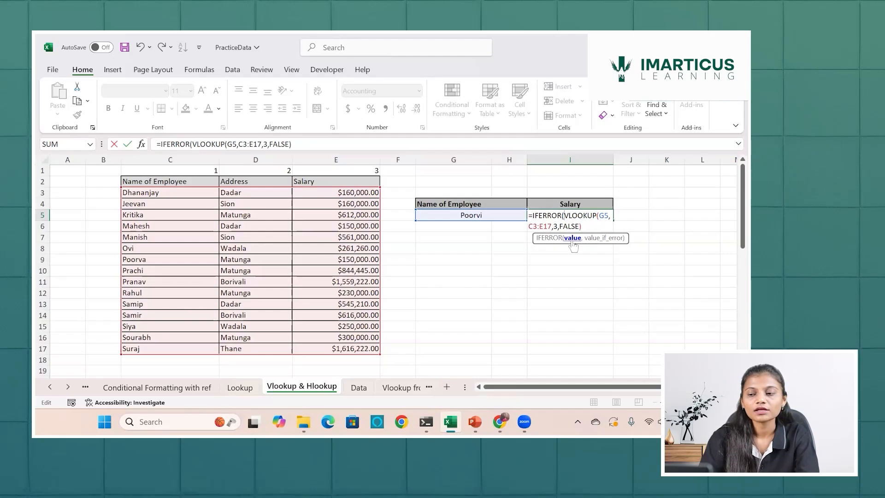
Complete the IFERROR around the VLOOKUP in I5 with "Not Found" as the value if error
drag(585, 226, 568, 215)
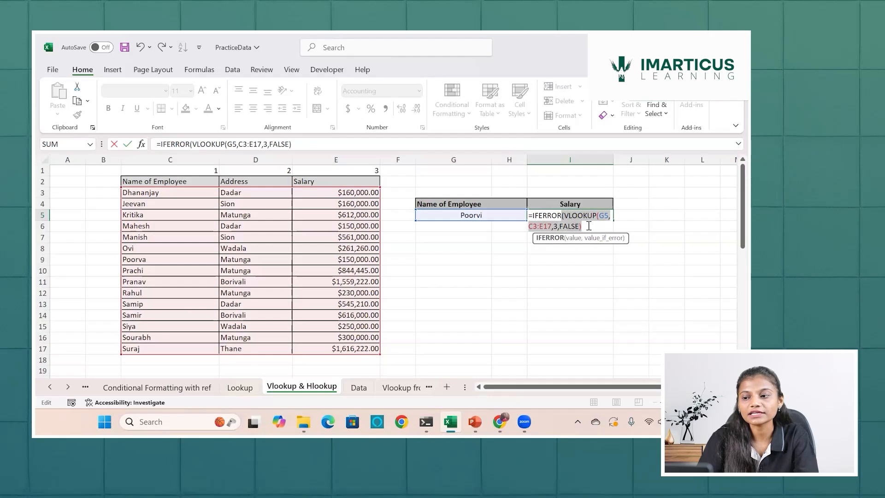
drag(588, 226, 566, 214)
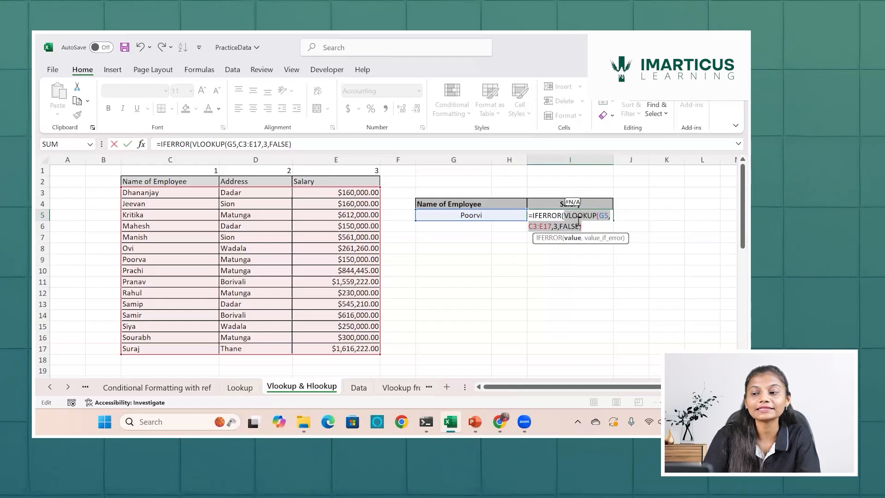
click(585, 226)
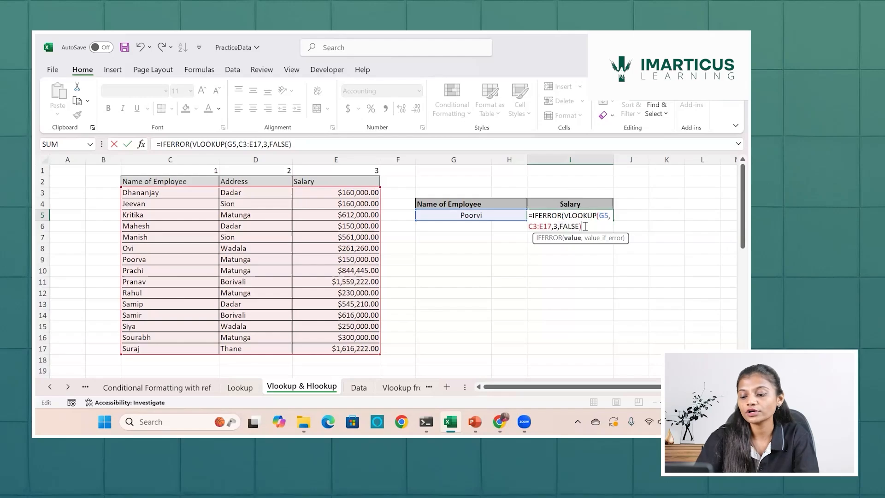
text(,")
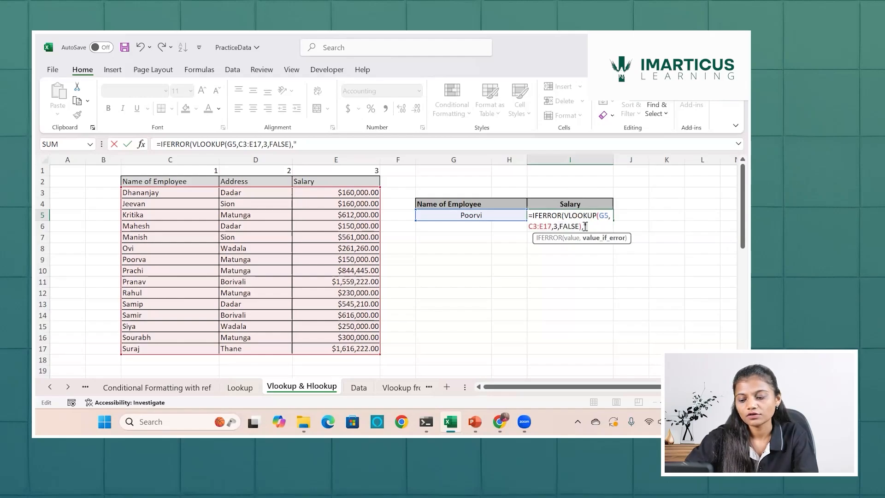
text(Not)
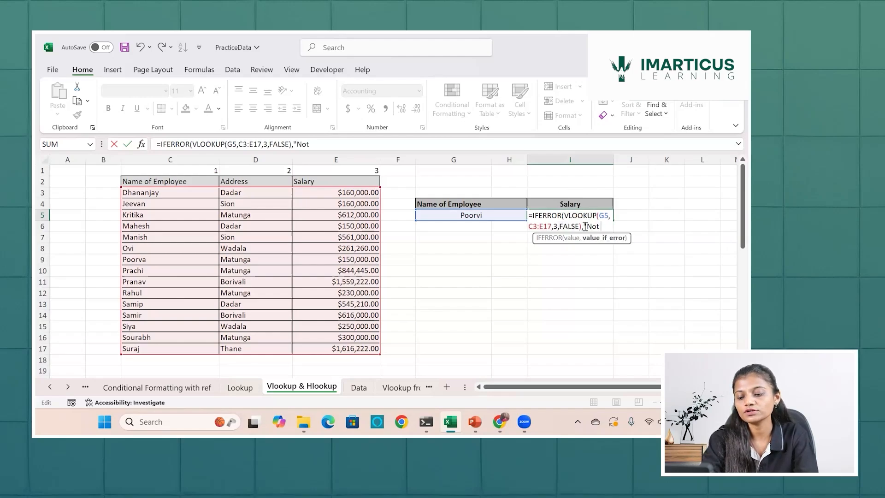
text( Found)
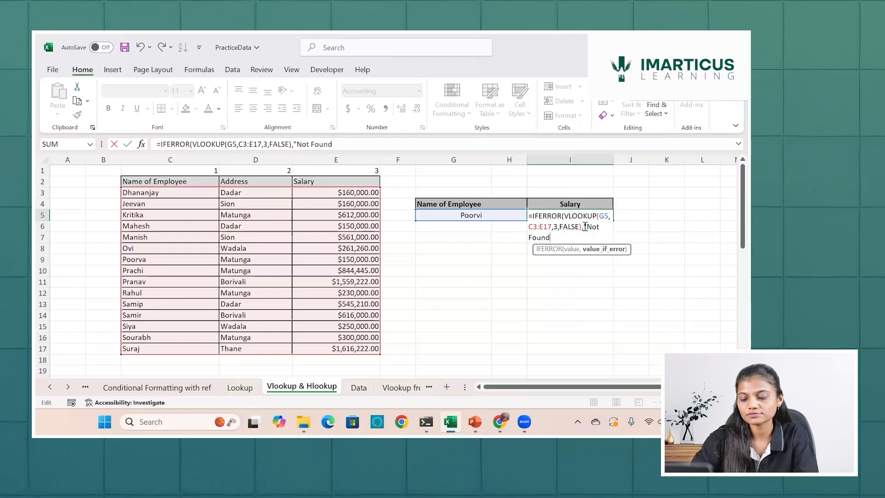
text("))
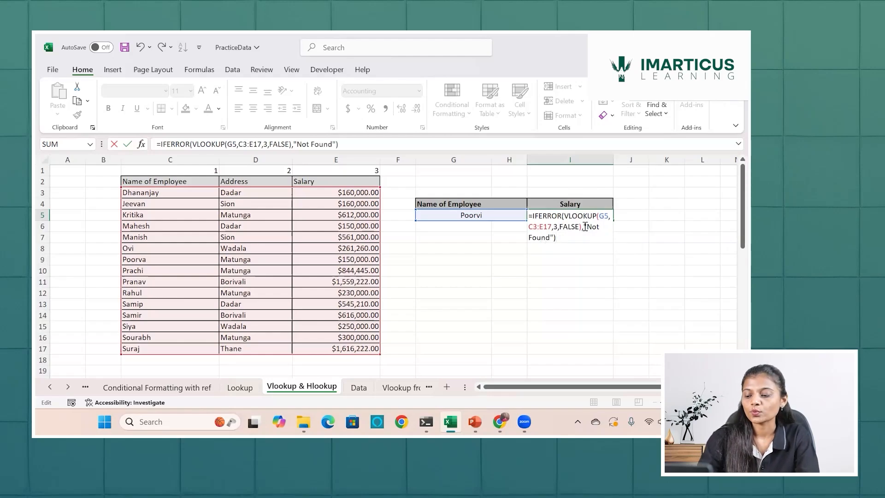
key(Return)
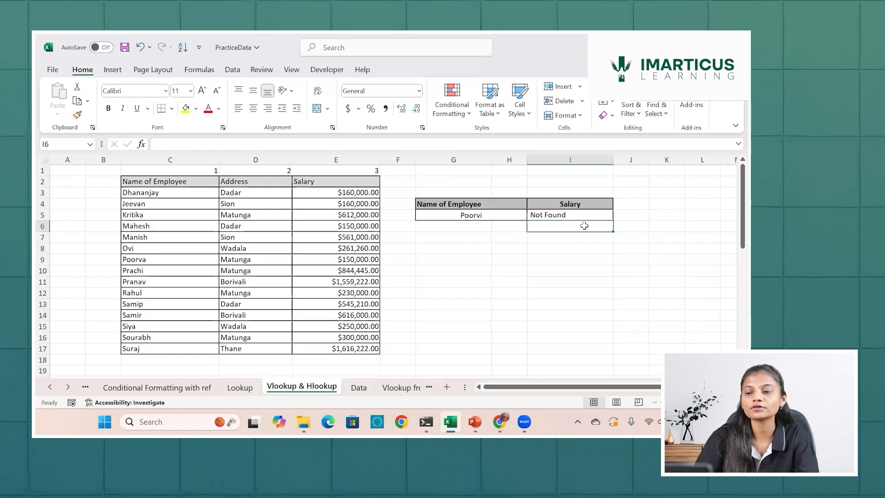
Enter the employee name from C8 in G5 as the lookup name
click(476, 213)
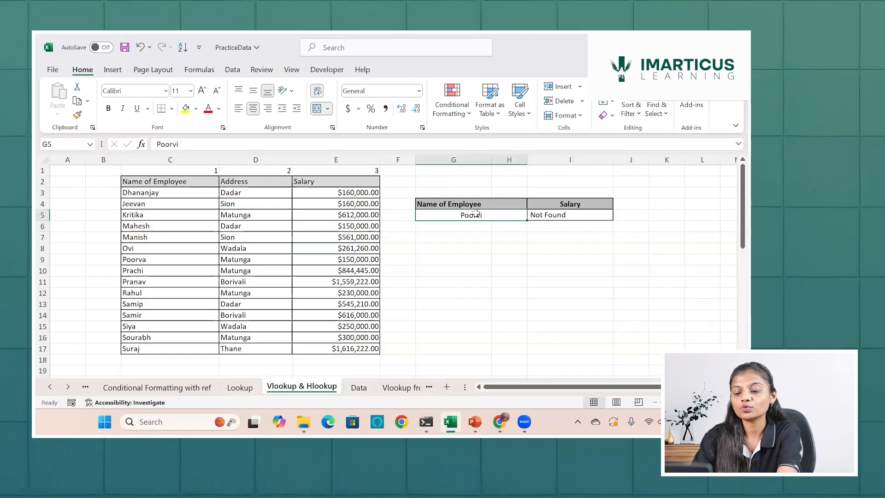
text(Ovi)
key(Return)
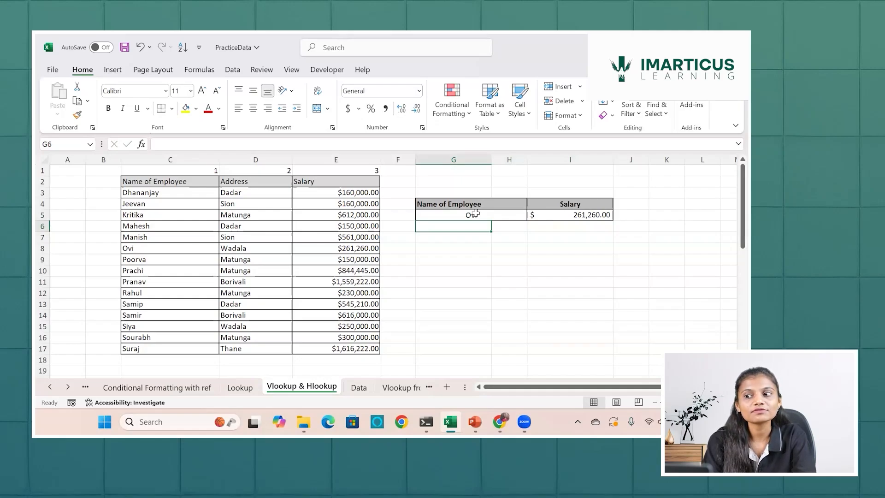
Evaluate the VLOOKUP part of the I5 formula in place, undo the evaluation and close the formula
double_click(570, 217)
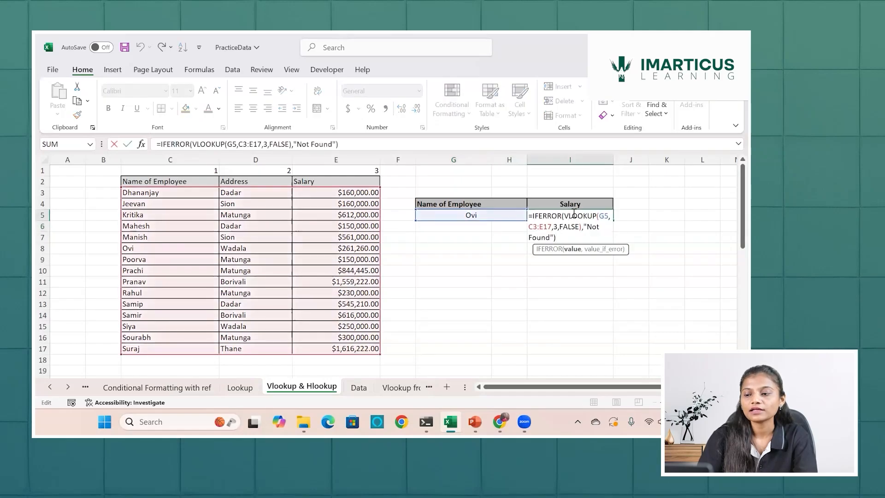
drag(565, 216, 579, 230)
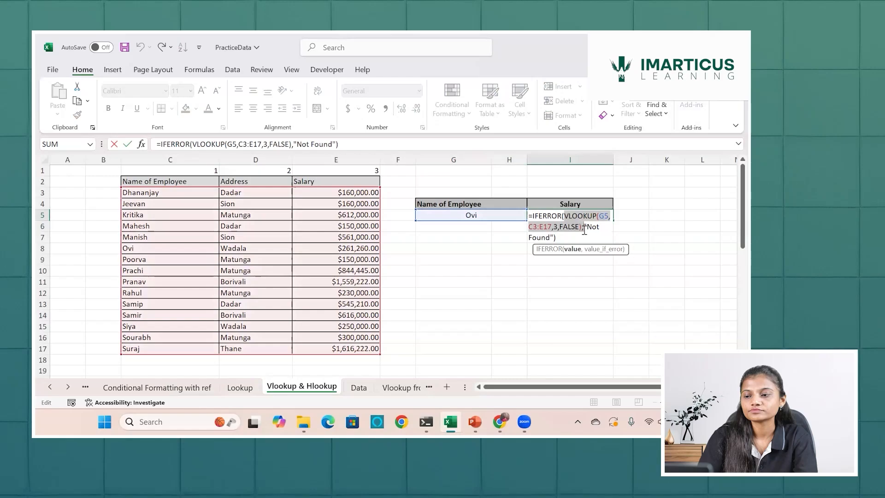
drag(580, 231, 580, 230)
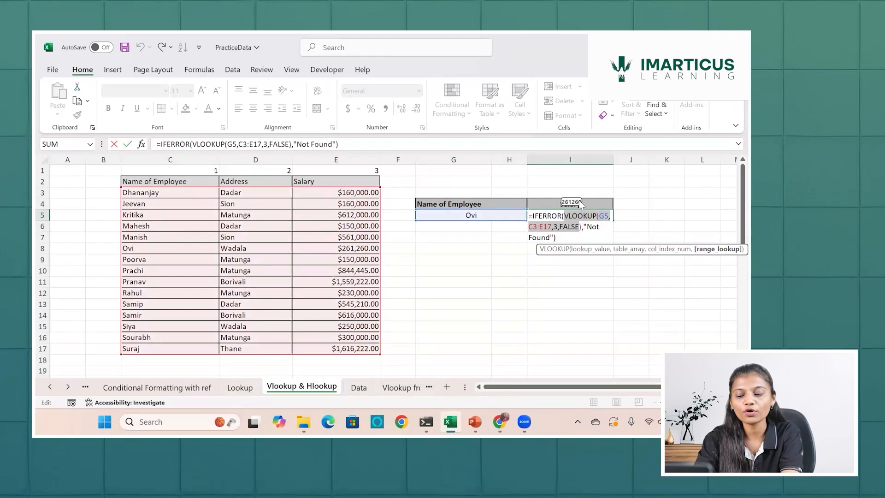
key(F9)
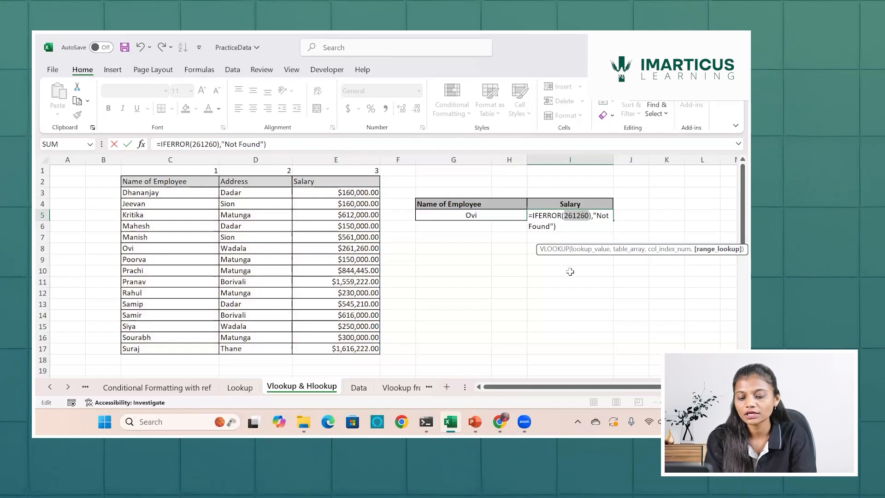
key(ctrl+z)
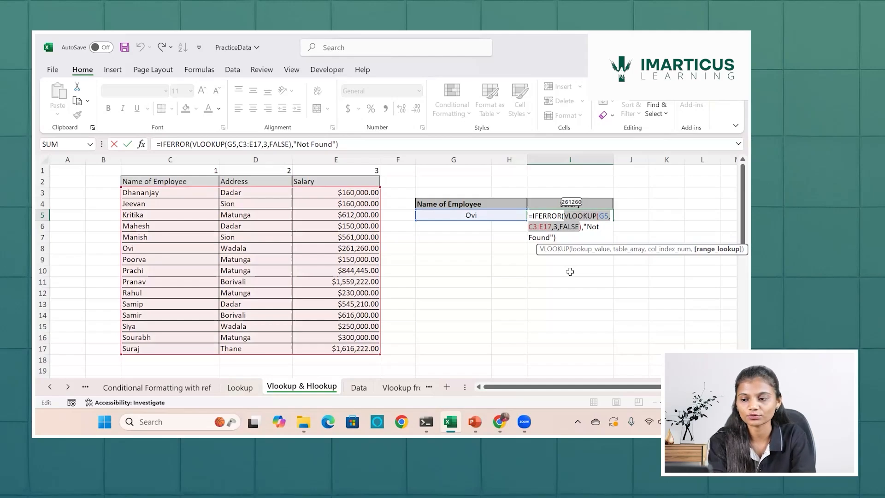
key(Return)
Enter the misspelled version of the C5 employee name in G5, with "u" in place of the first "i"
click(491, 215)
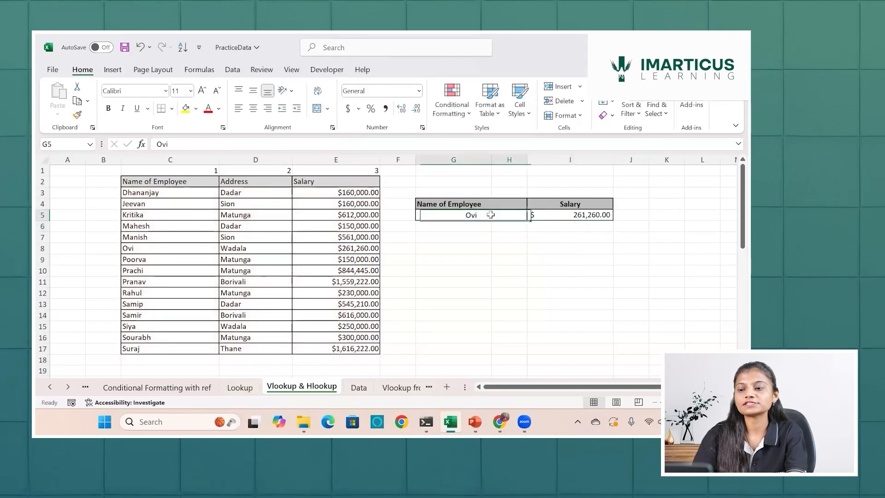
text(Kruti)
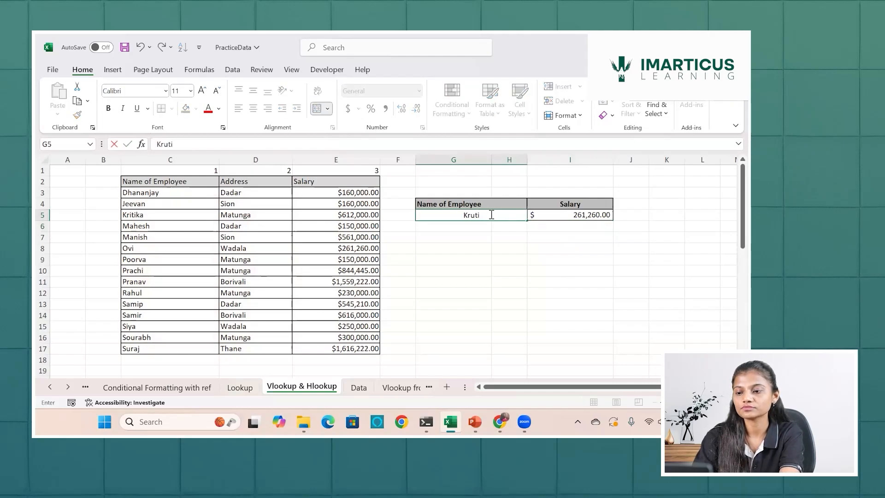
text(ka)
key(Return)
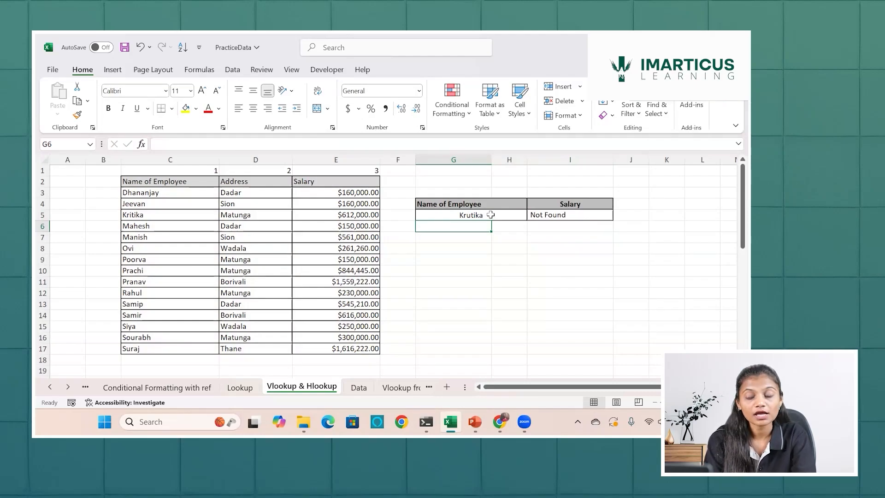
Replace FALSE with 0 as the range lookup argument of the VLOOKUP in I5
double_click(550, 215)
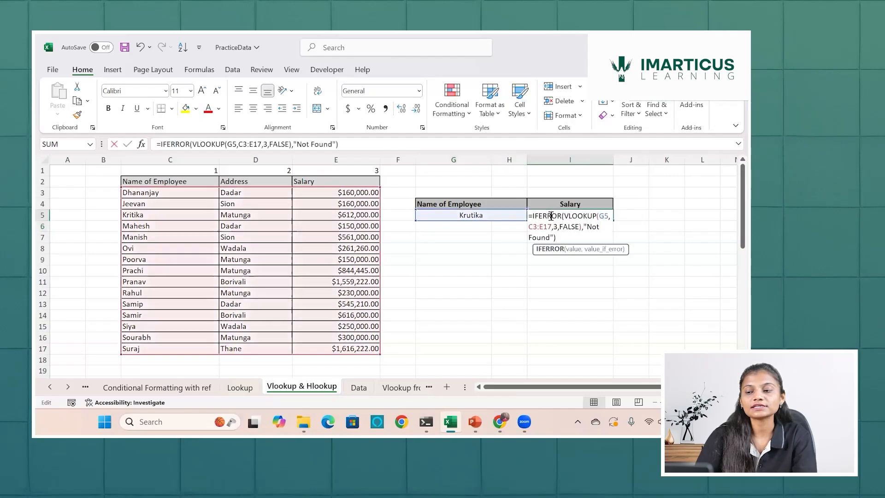
click(580, 223)
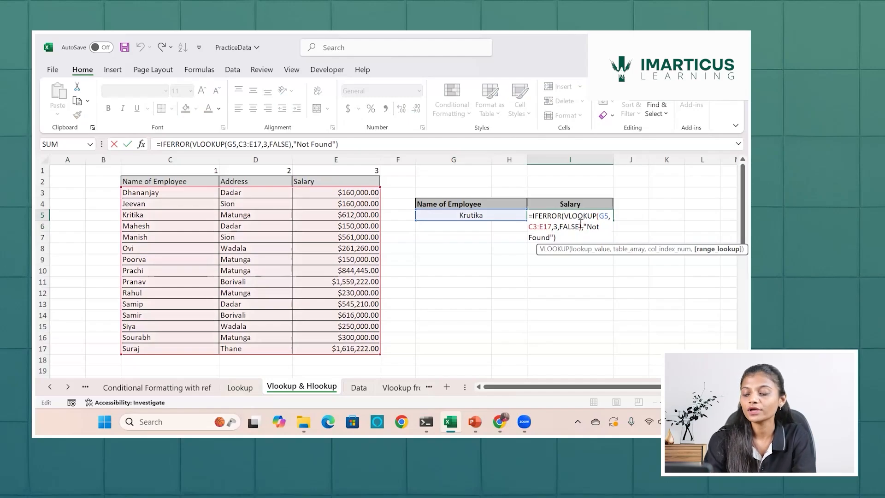
key(BackSpace)
key(BackSpace)
key(BackSpace)
key(BackSpace)
key(BackSpace)
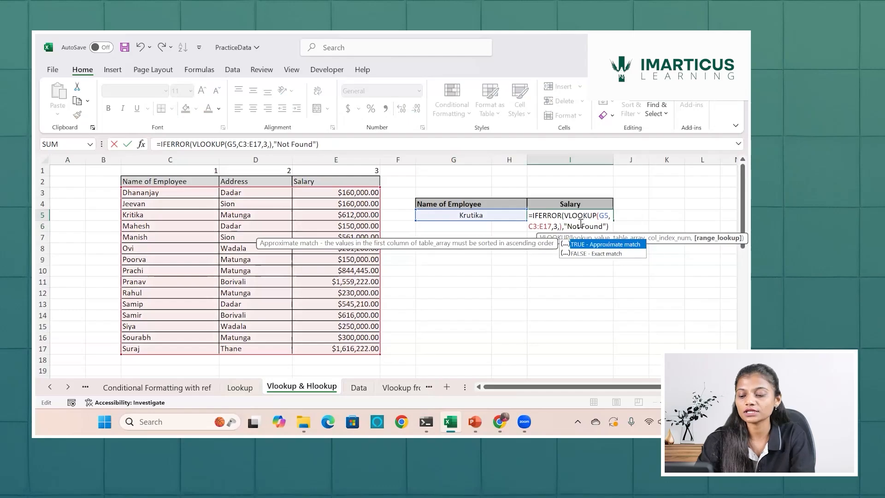
text(0)
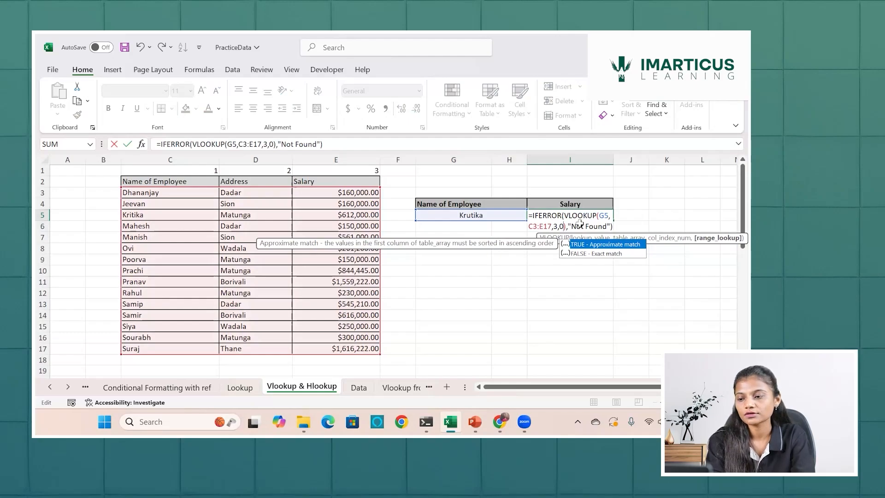
key(Return)
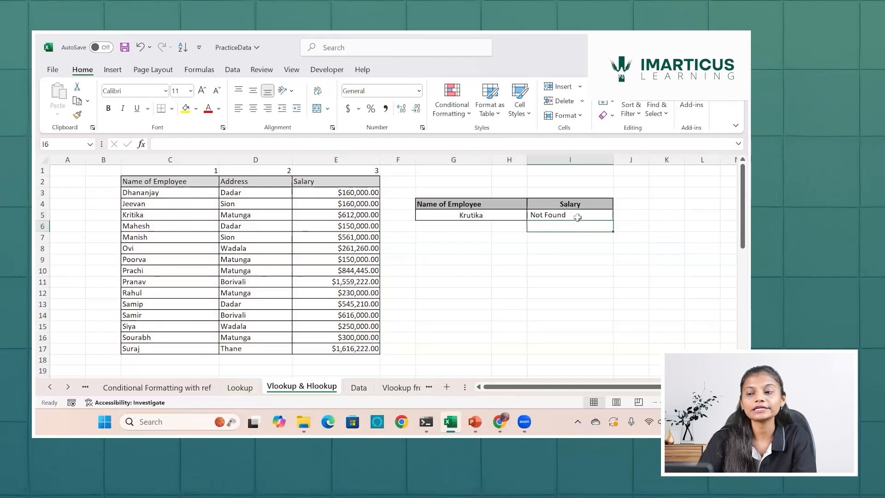
Set the range lookup argument of the VLOOKUP in I5 to TRUE for an approximate match
double_click(579, 216)
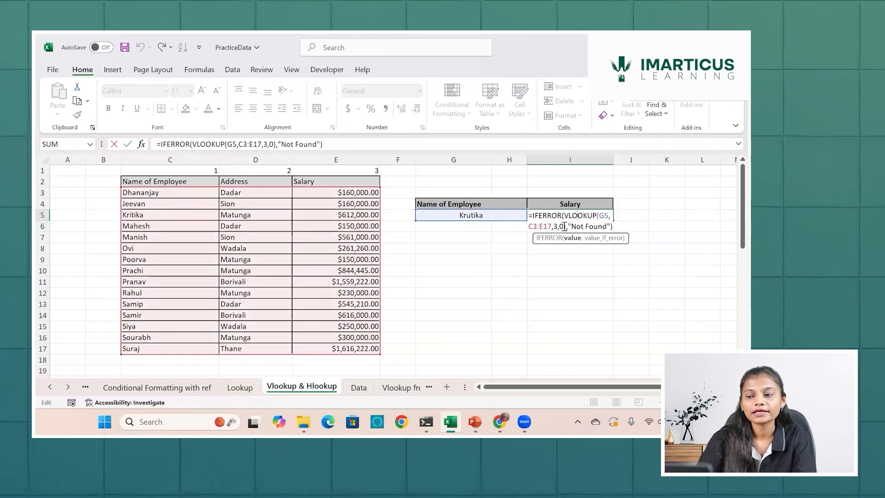
click(564, 228)
key(BackSpace)
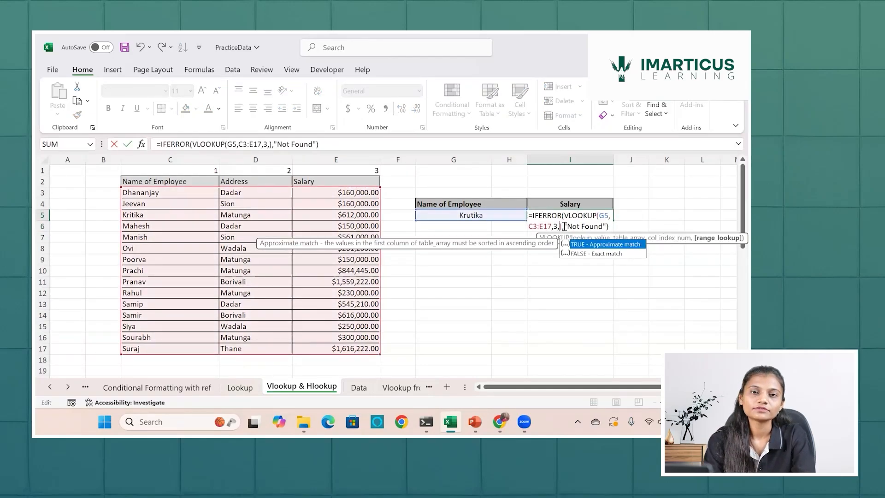
key(Tab)
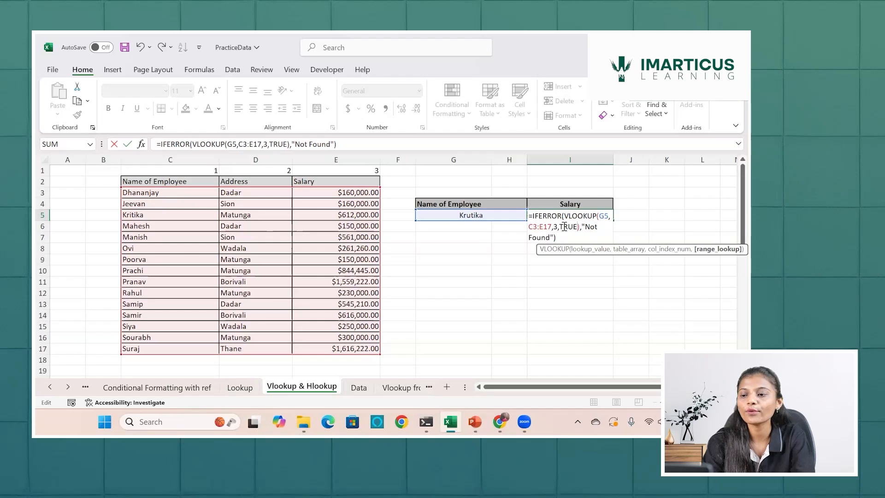
key(Return)
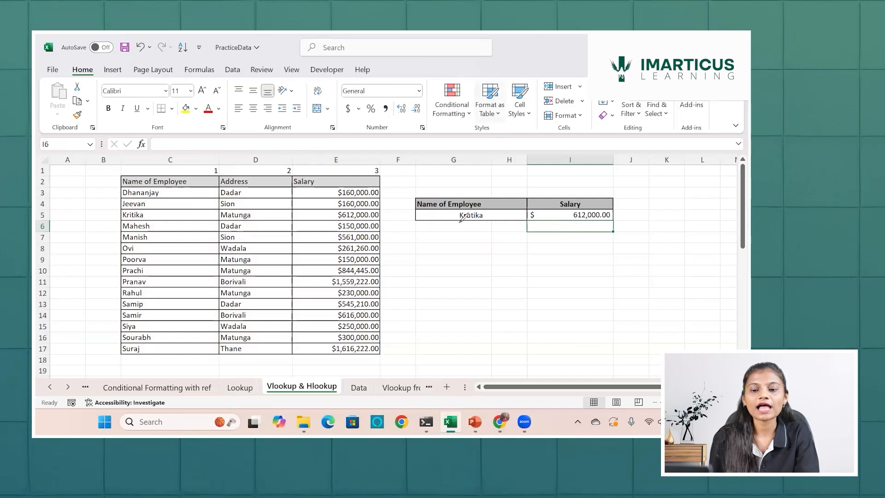
Mark up the approximate match in red with the misspelled name below C5, a circle around C5 and a check mark beside E5, and clear the markings
drag(107, 222, 165, 225)
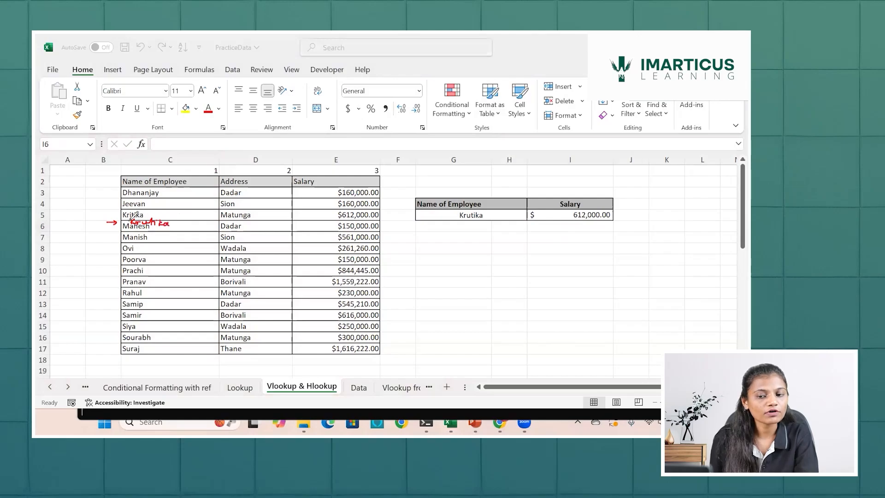
mouse_move(125, 209)
mouse_down()
mouse_move(148, 215)
mouse_move(122, 212)
mouse_up()
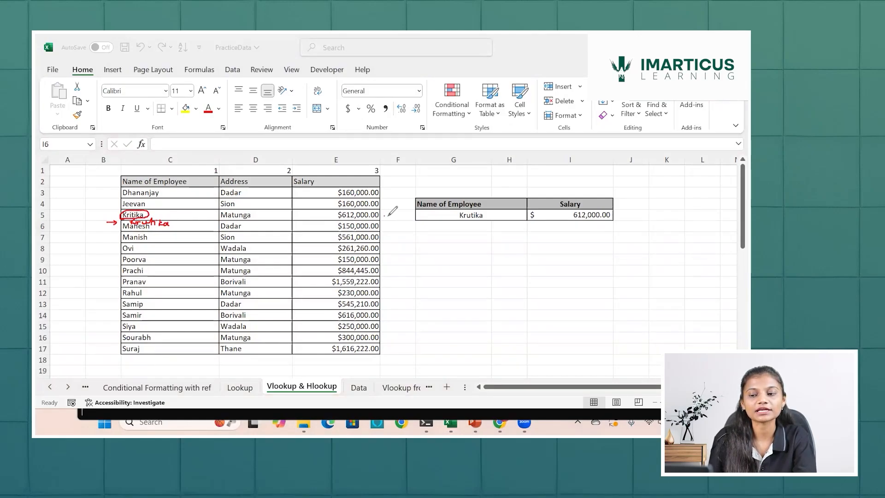
drag(385, 216, 393, 213)
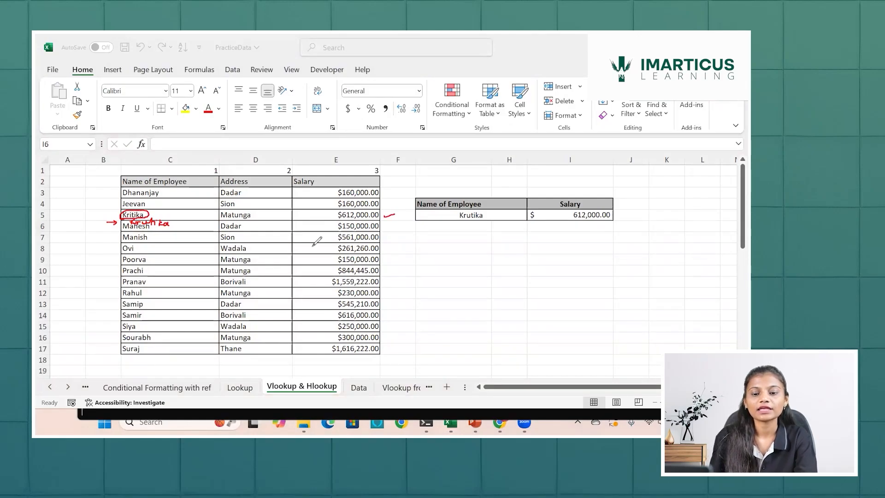
click(75, 373)
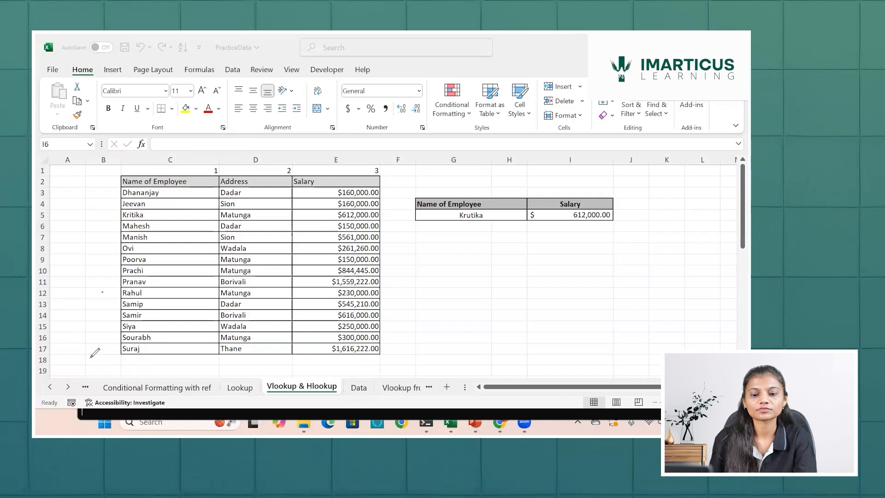
Replace the name in G5 with the last three letters of the C3 employee's name, in lowercase
click(489, 213)
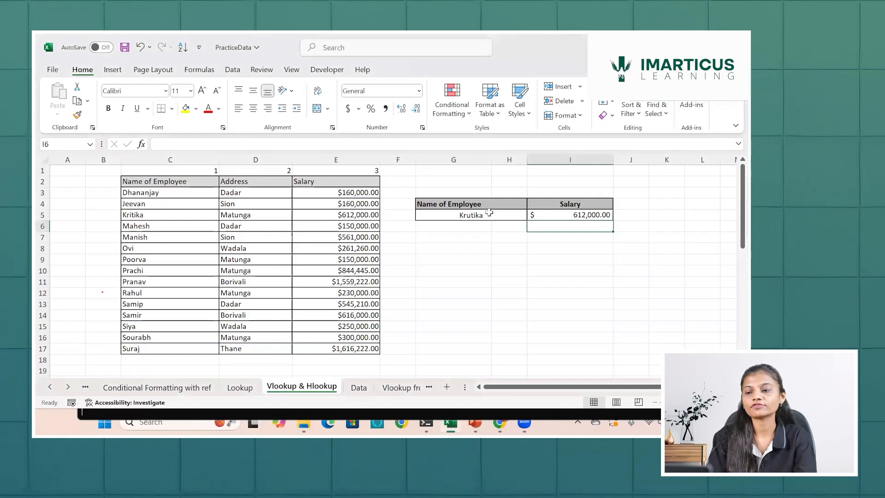
click(489, 213)
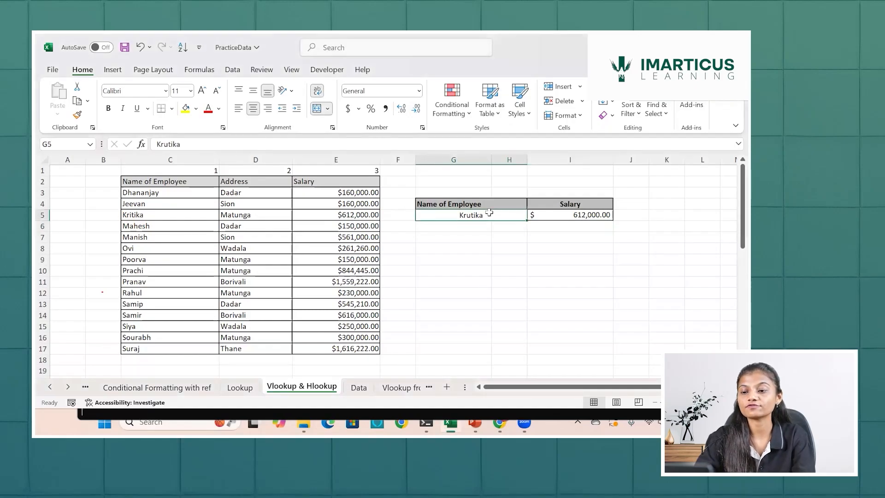
key(BackSpace)
text(jay)
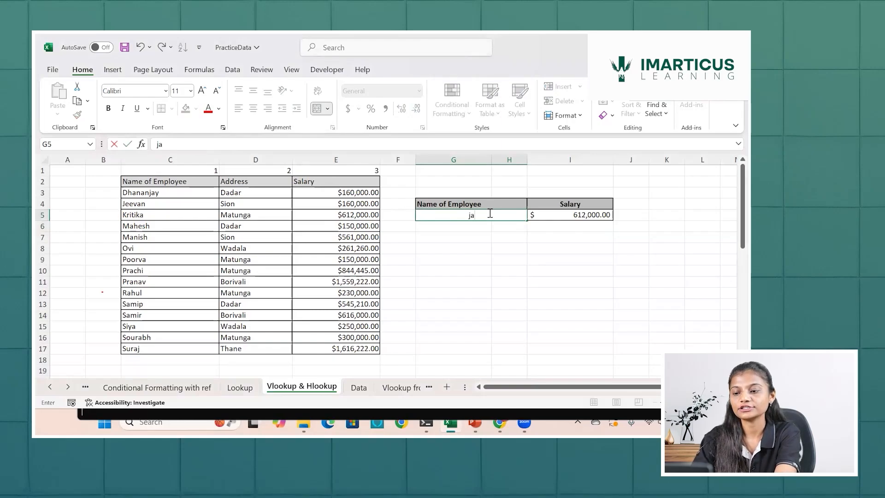
key(BackSpace)
key(BackSpace)
key(BackSpace)
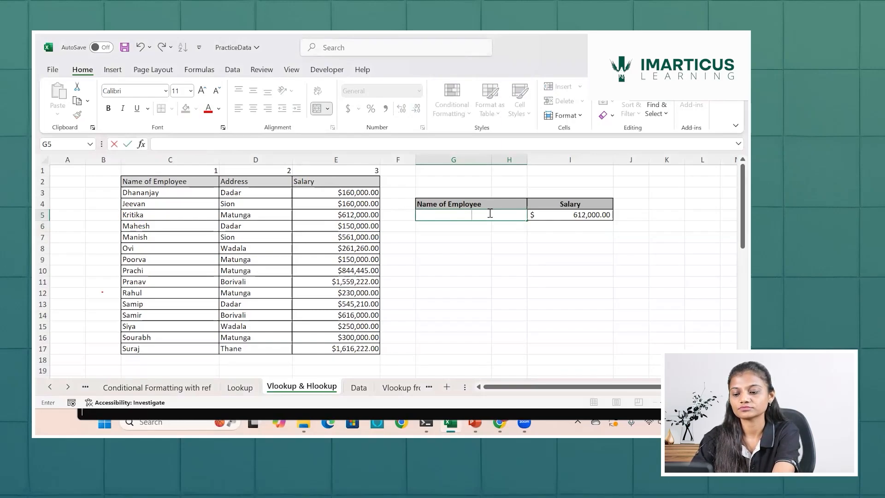
text(jay)
key(Return)
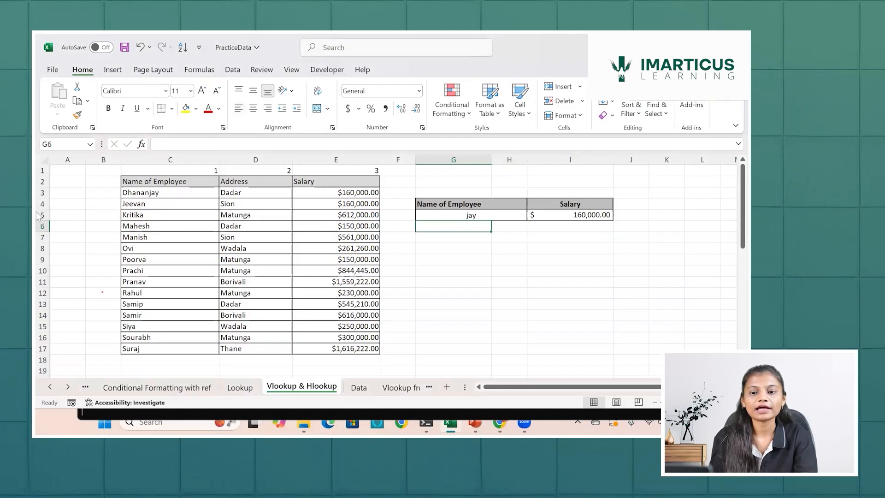
Mark up the approximate match in red with a circle around C3, the G5 text below it and a check mark beside E3, and clear the markings
click(134, 199)
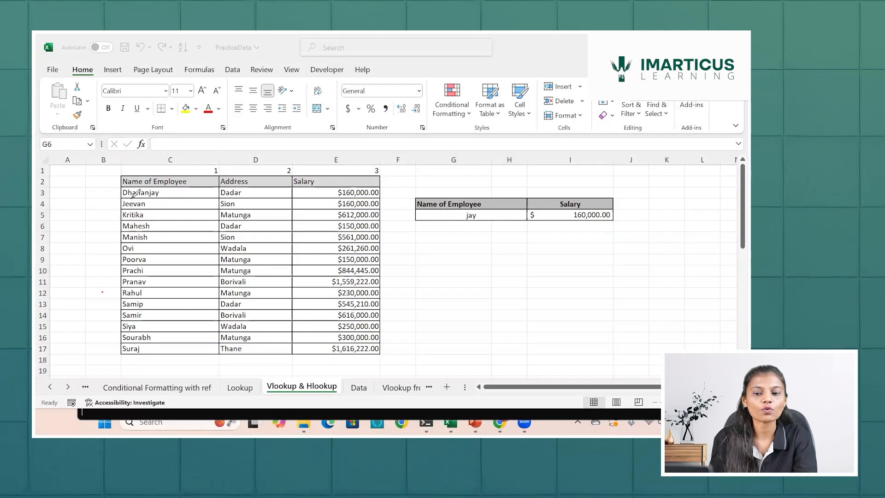
mouse_move(131, 198)
mouse_down()
mouse_move(148, 197)
mouse_move(121, 199)
mouse_up()
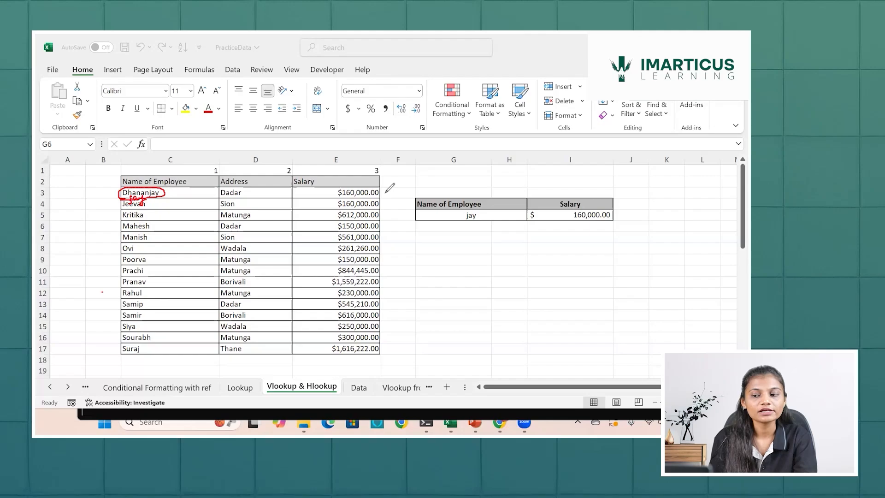
drag(384, 194, 397, 189)
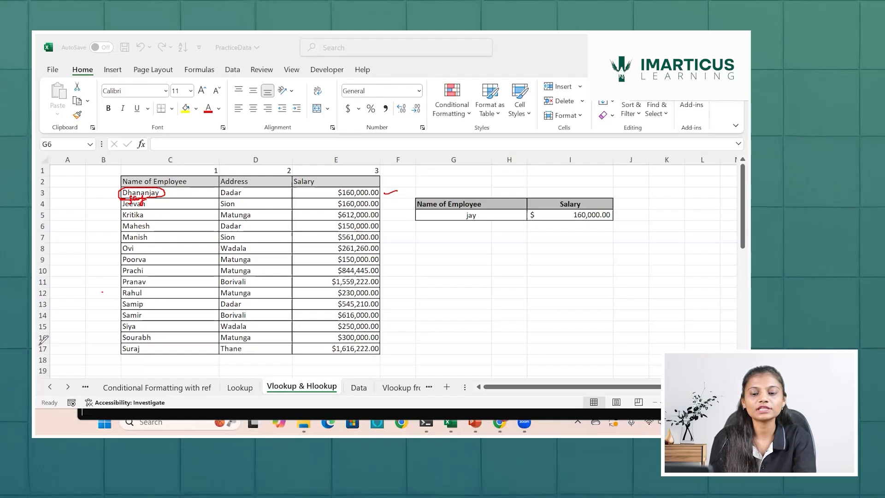
key(Escape)
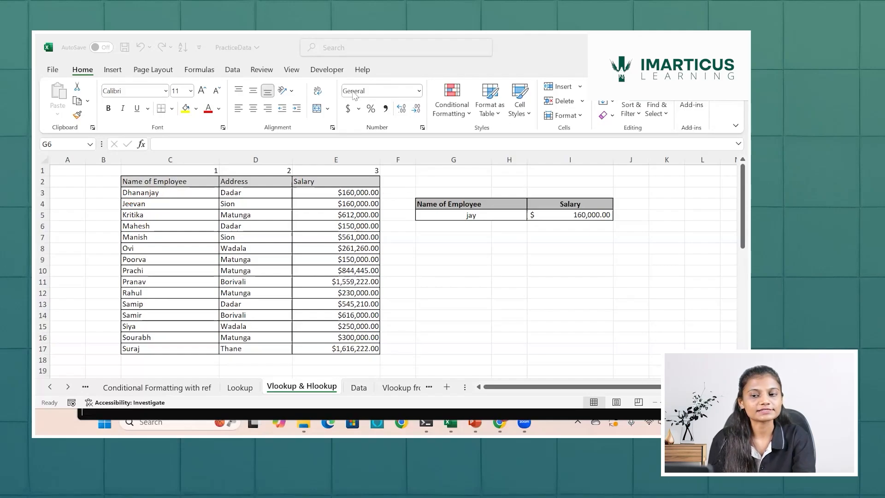
click(512, 216)
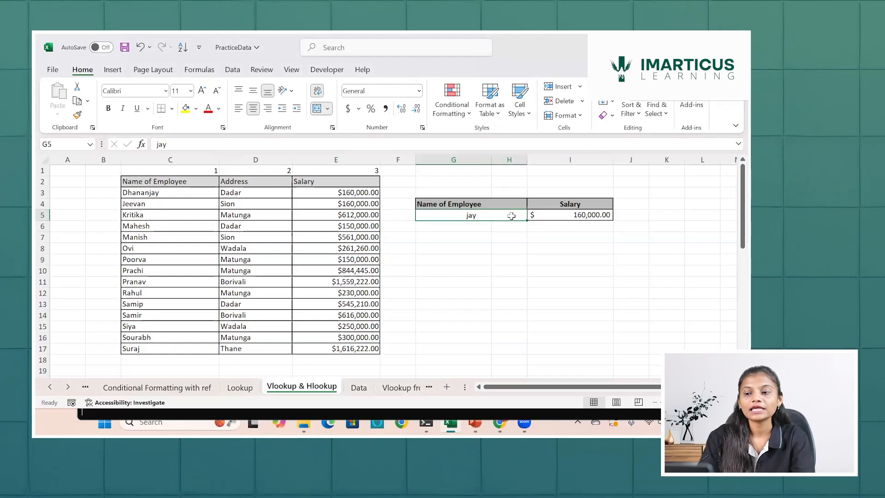
Add an E_Id column with its header in B2 and the number series 101 to 115 in B3:B17
click(105, 182)
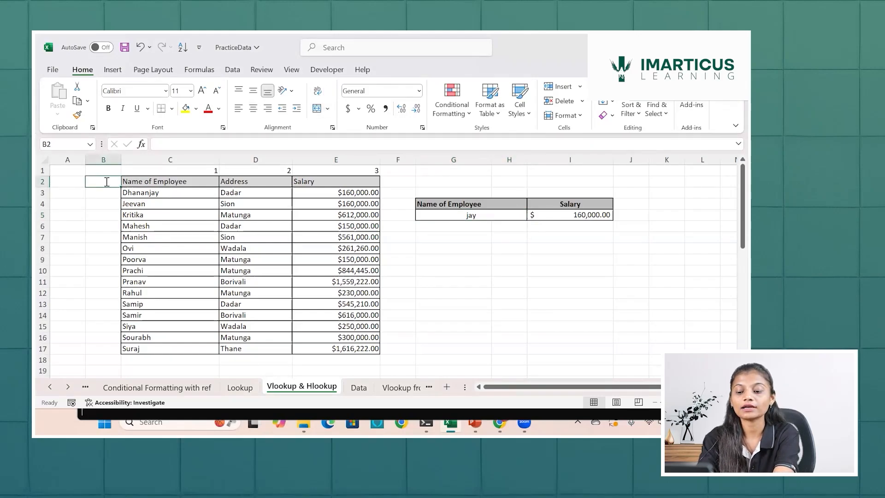
text(E_Id)
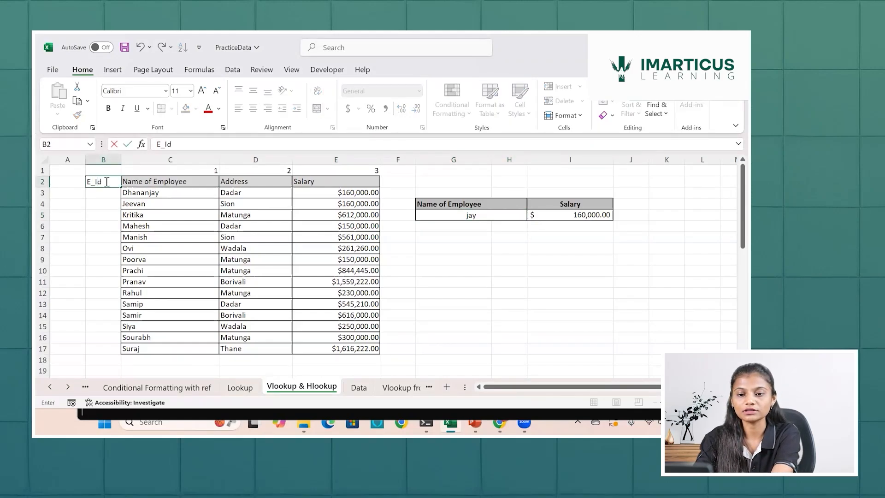
key(Return)
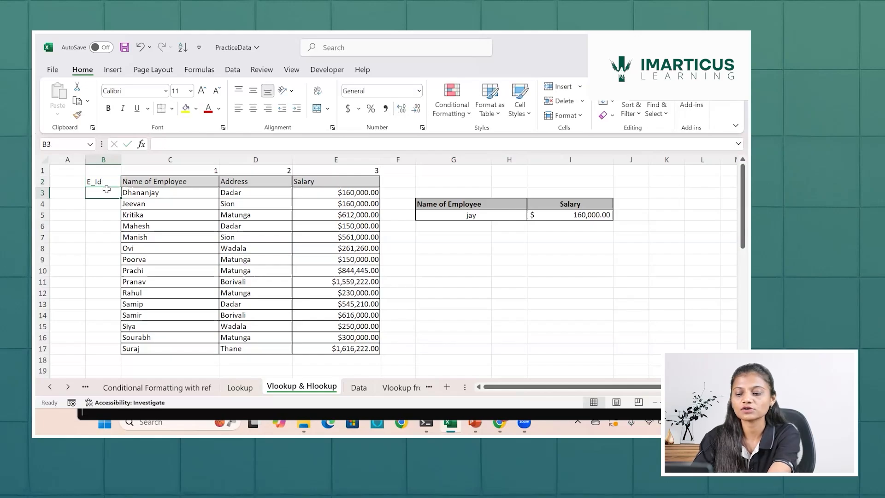
text(101)
key(Return)
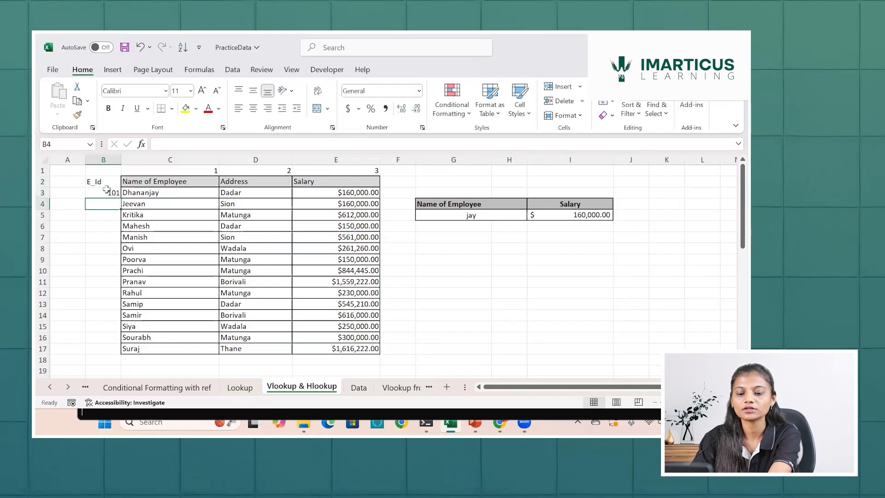
text(102)
key(Return)
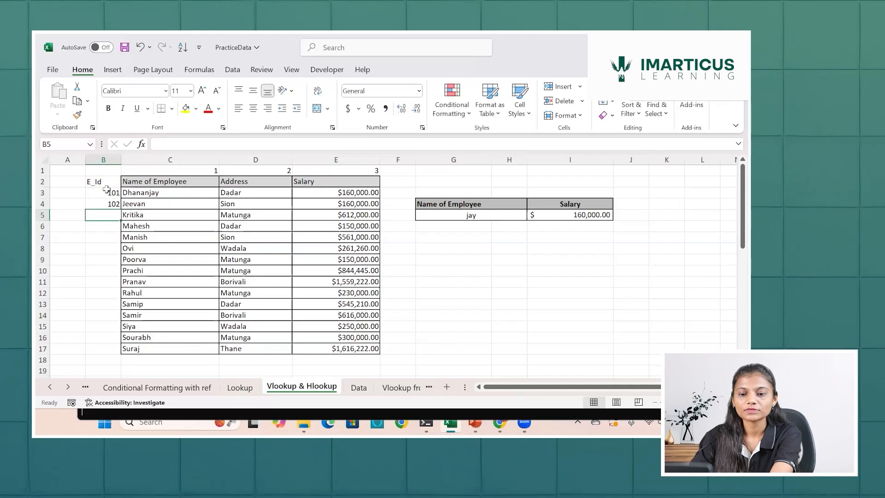
drag(108, 193, 110, 204)
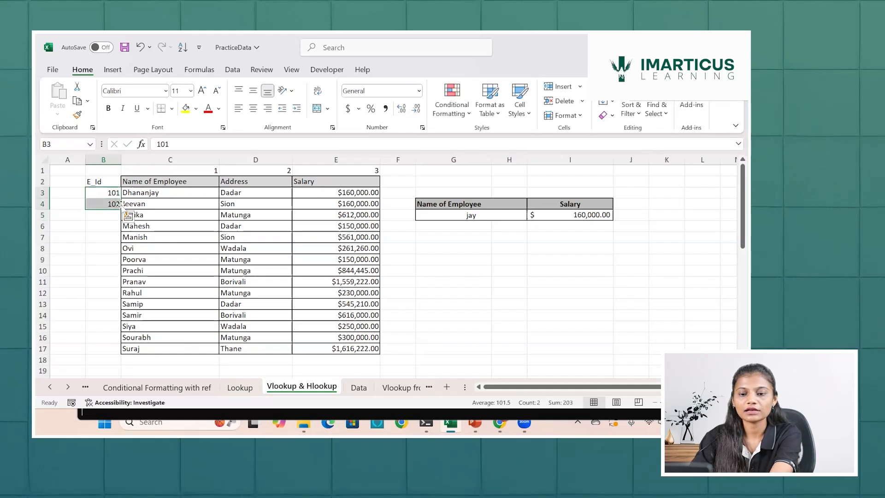
double_click(121, 209)
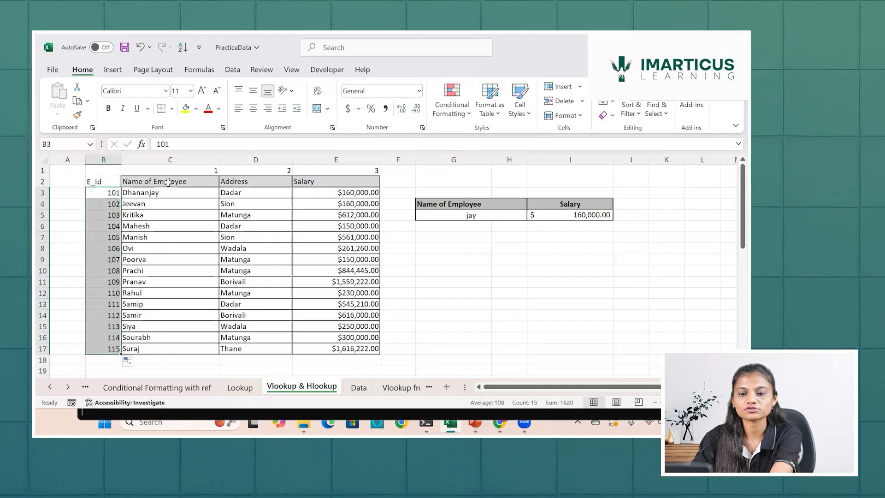
Copy the formatting of the Name of Employee column, C2:C17, onto the E_Id column, B2:B17
drag(168, 182, 159, 348)
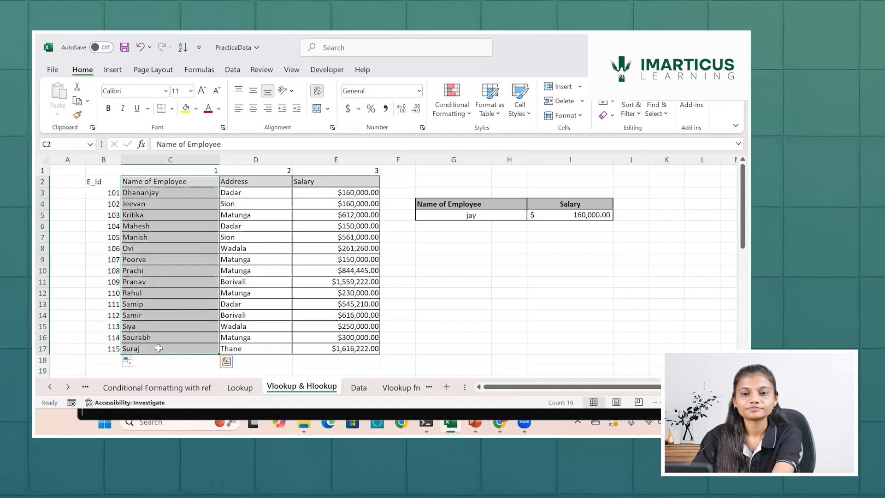
click(77, 114)
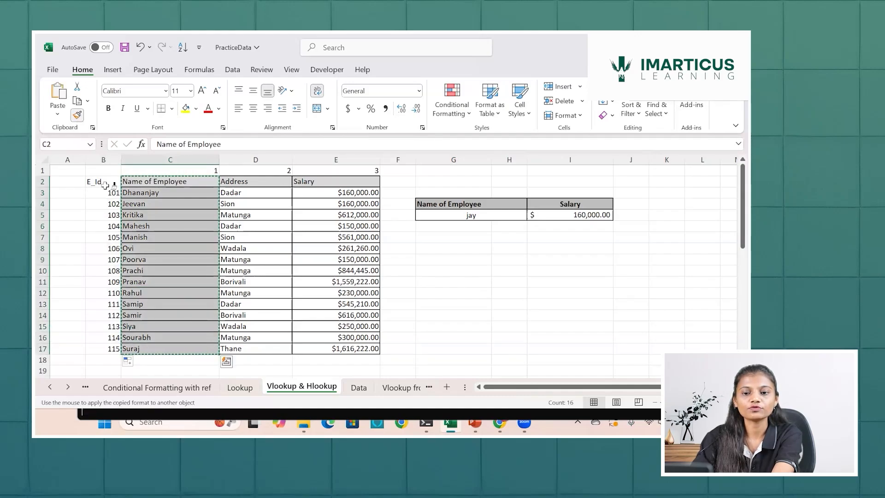
drag(105, 183, 112, 350)
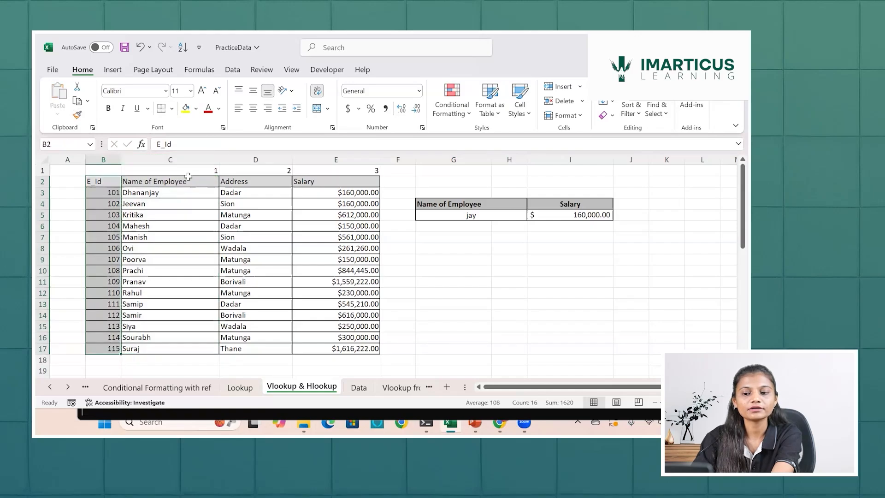
Clear the old column index numbers from C1:E1 above the employee table
click(196, 171)
key(shift+Right)
key(shift+Right)
key(shift+Right)
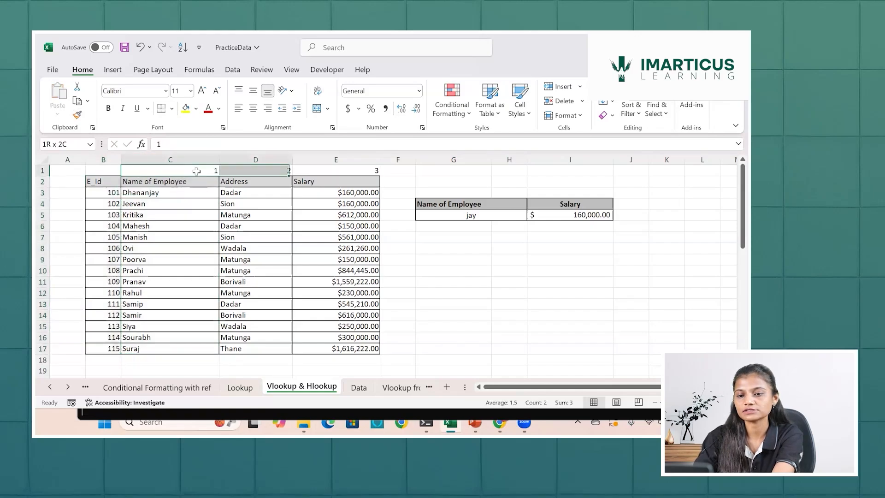
key(shift+Left)
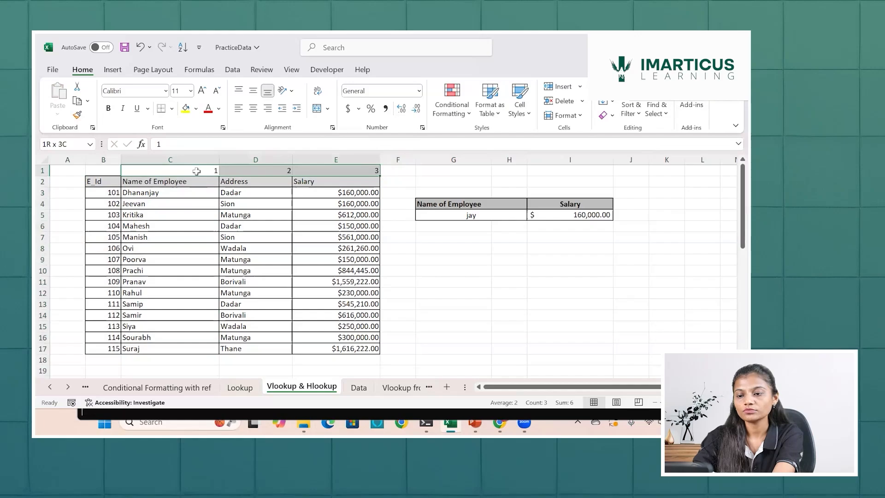
key(BackSpace)
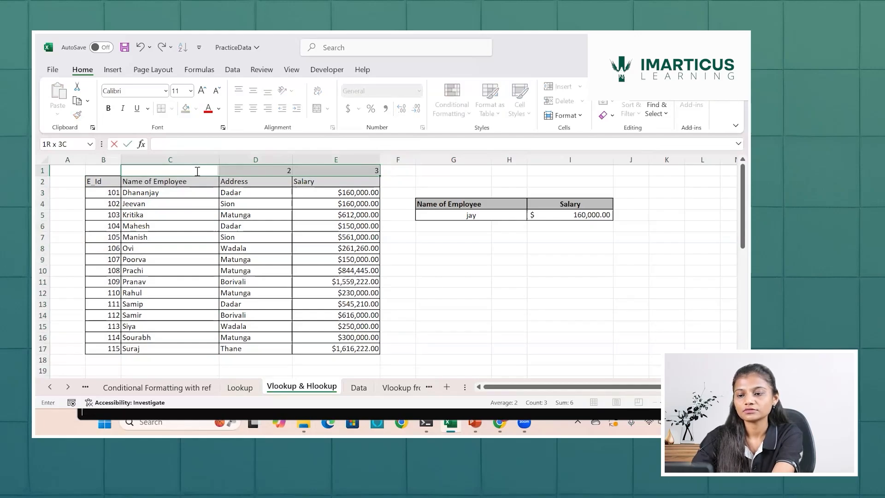
click(233, 171)
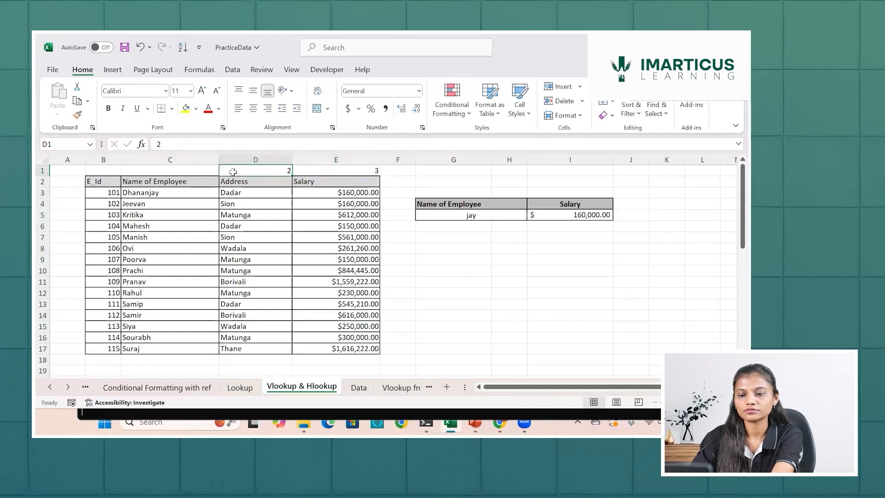
shift+click(318, 174)
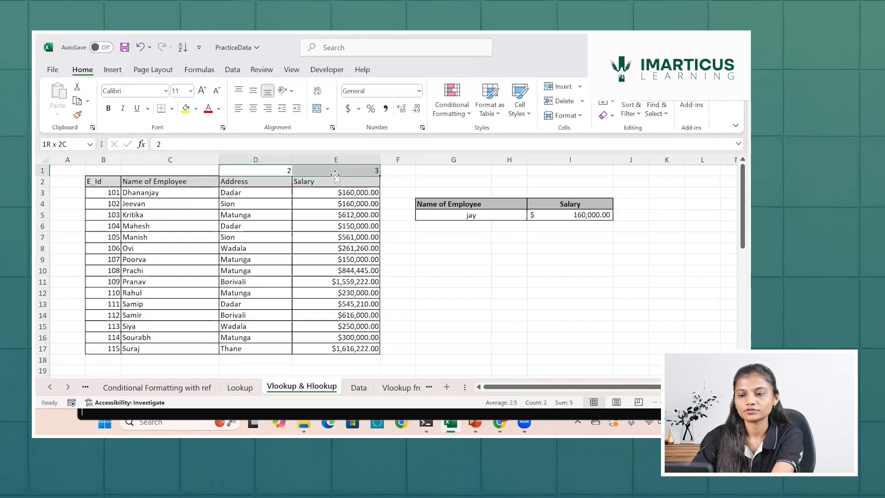
key(Delete)
Number the four table columns 1, 2, 3 and 4 in cells B1:E1
click(113, 174)
text(1)
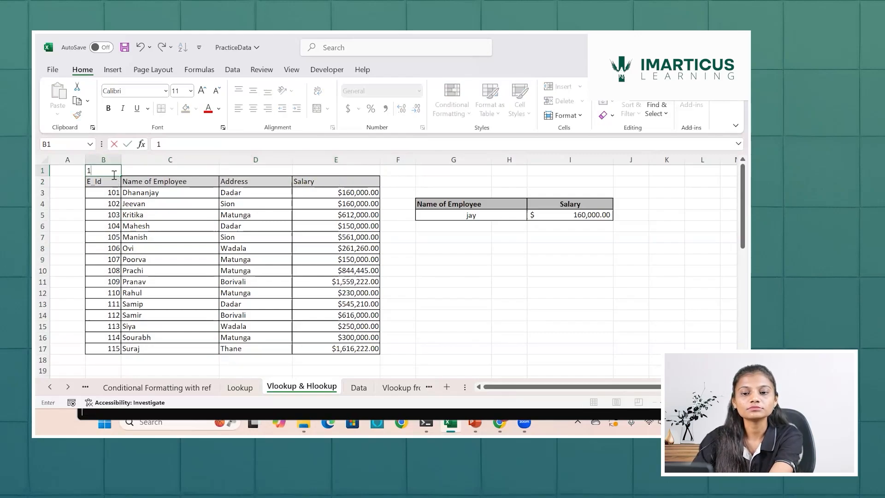
key(Tab)
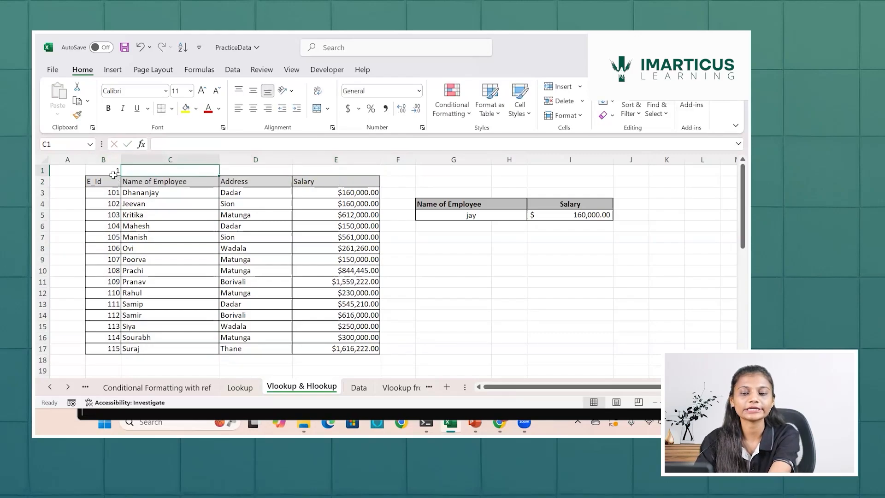
text(2)
key(Tab)
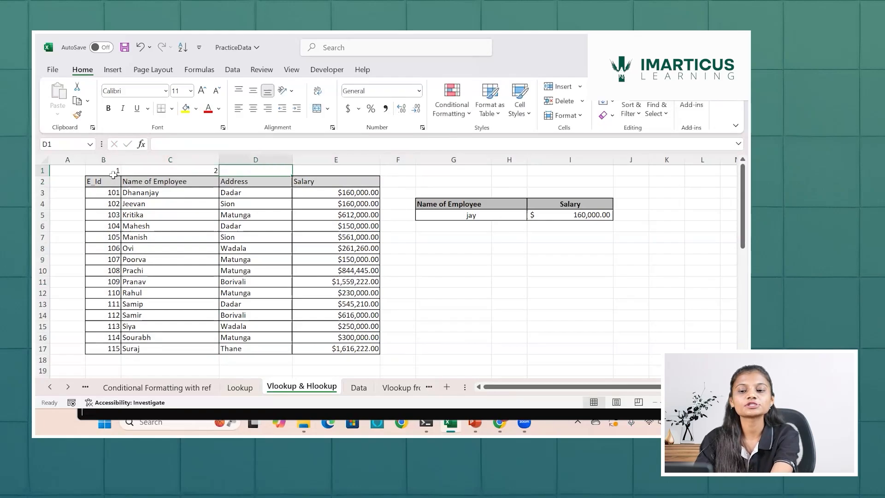
text(3)
key(Tab)
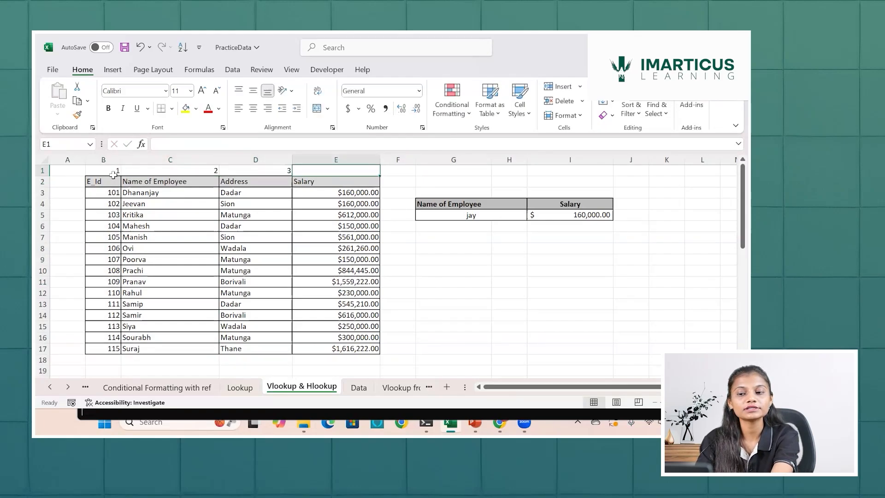
text(4)
key(Tab)
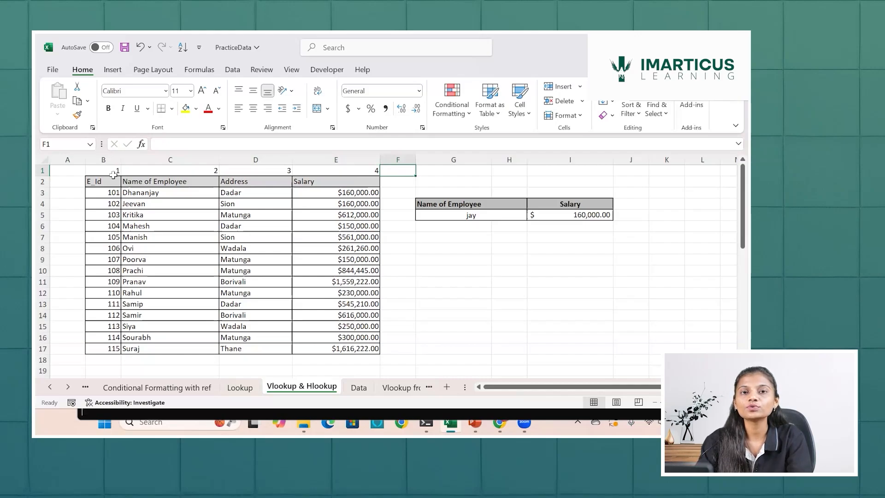
Clear the old salary lookup formula from cell I5
click(449, 216)
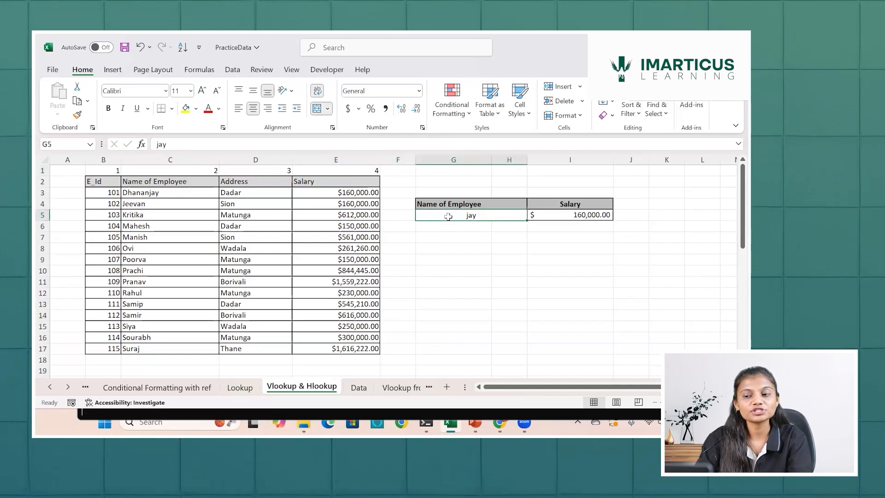
drag(102, 191, 93, 350)
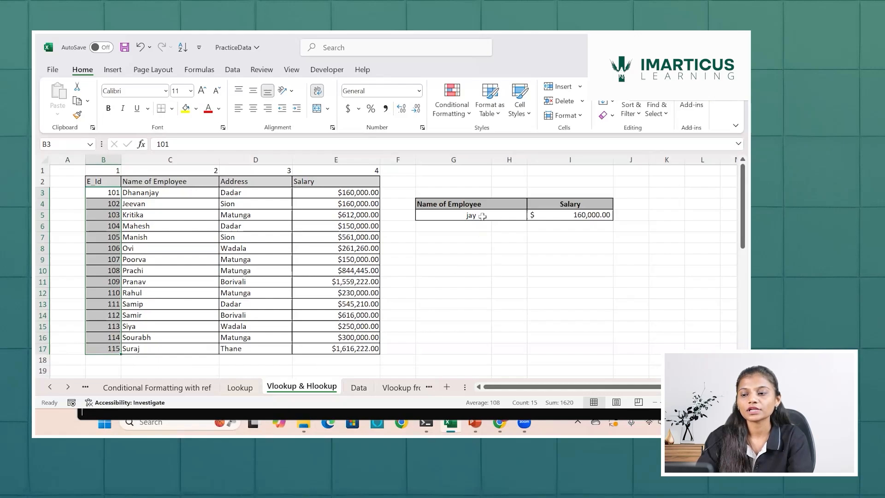
click(556, 215)
key(Delete)
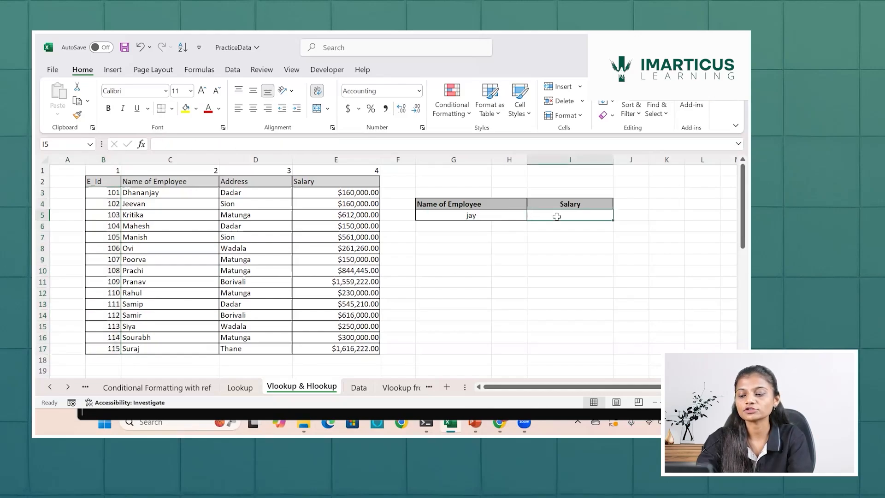
Start a VLOOKUP in I5 with G5 as the lookup value and the full table B3:E17 as the table array
text(=vloo)
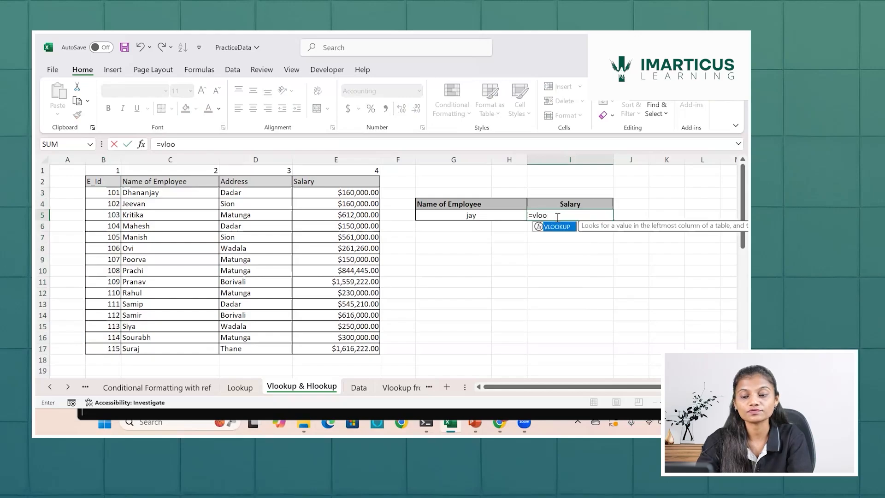
key(Tab)
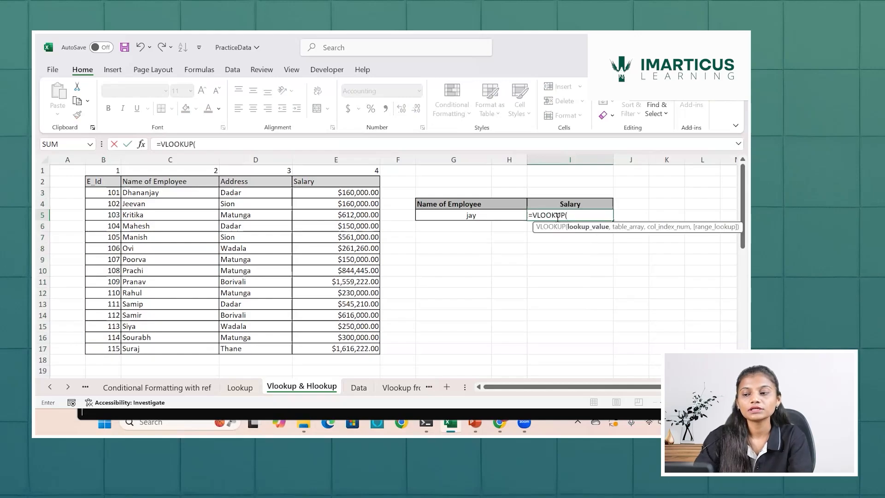
click(488, 215)
text(,)
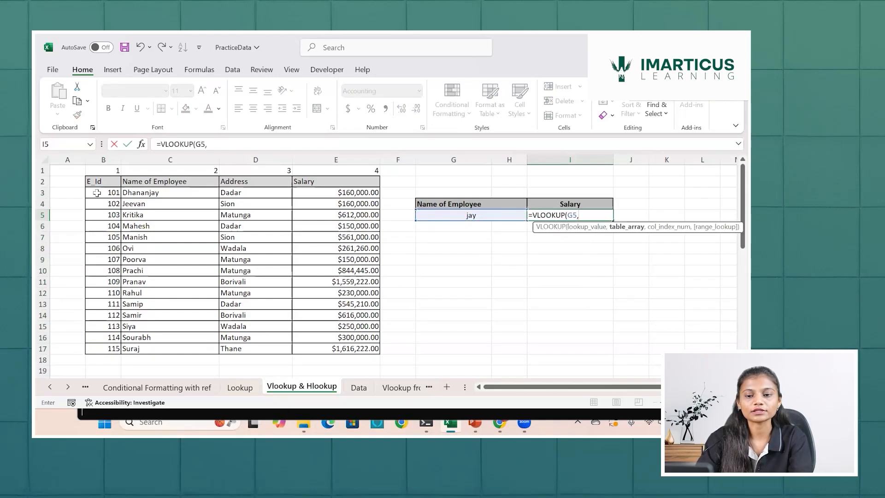
drag(97, 193, 104, 344)
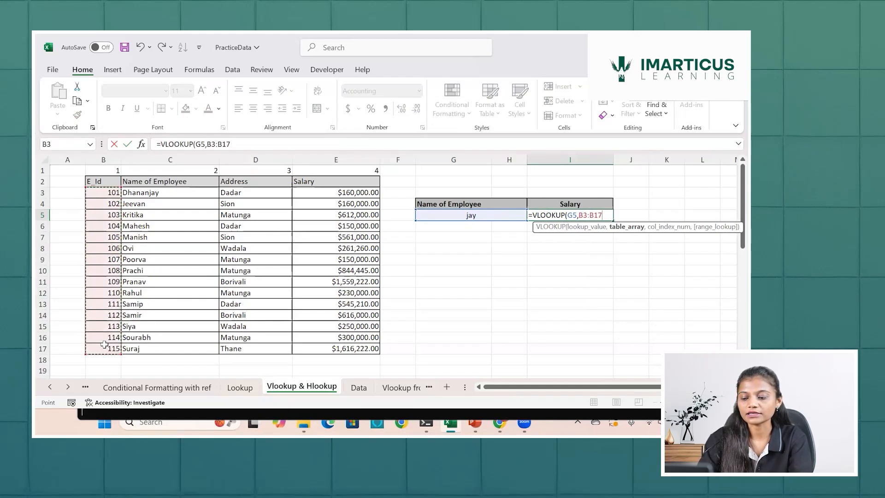
key(shift+Right)
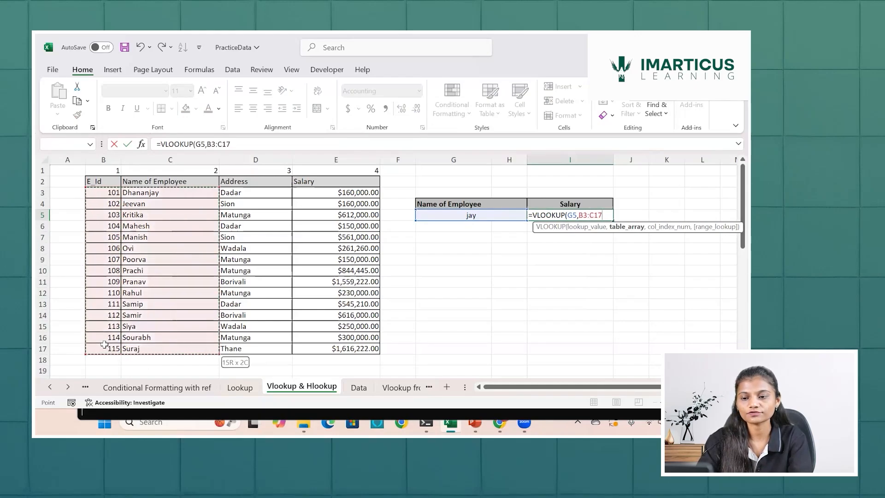
key(shift+Right)
key(shift+Right)
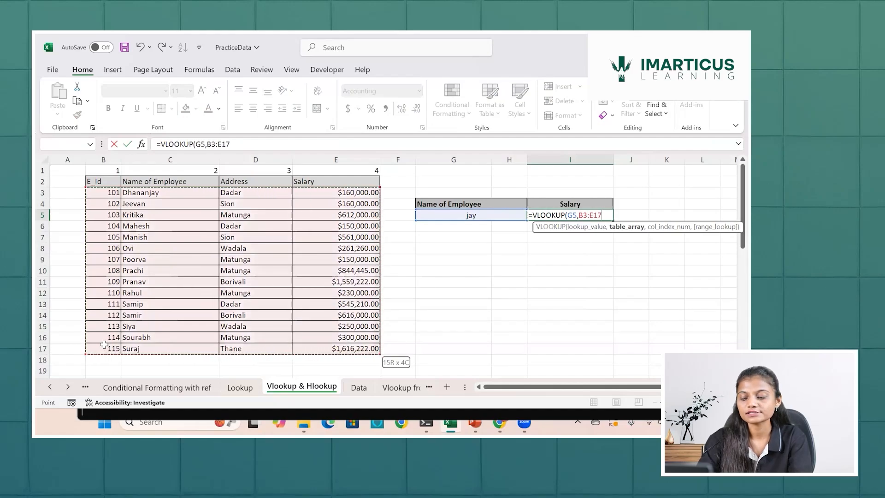
Complete the I5 VLOOKUP with column index 4 and FALSE for an exact match
text(,4)
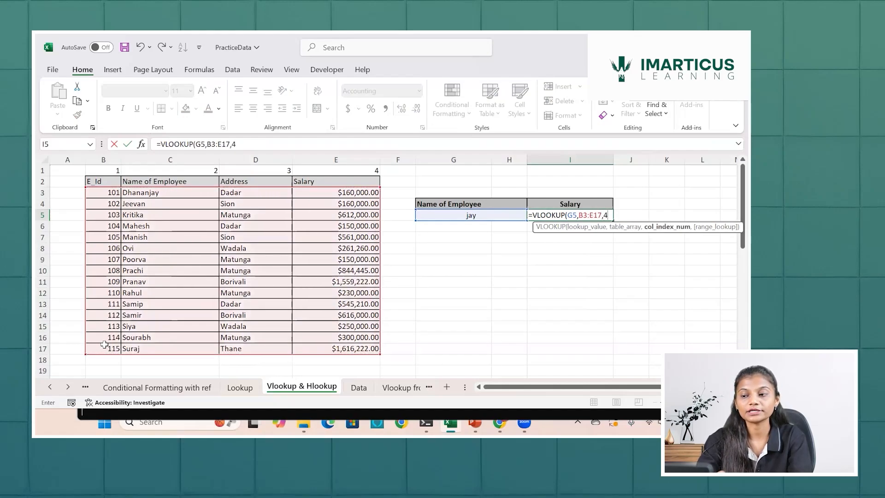
text(,)
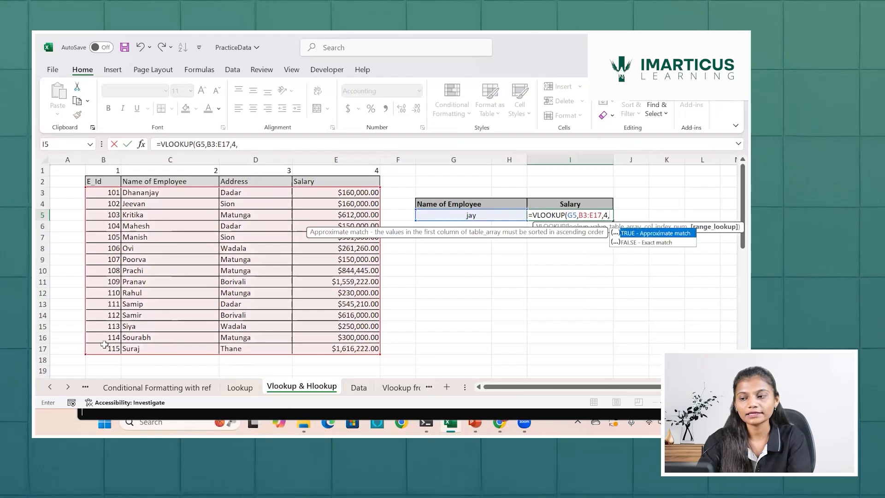
key(Down)
key(Tab)
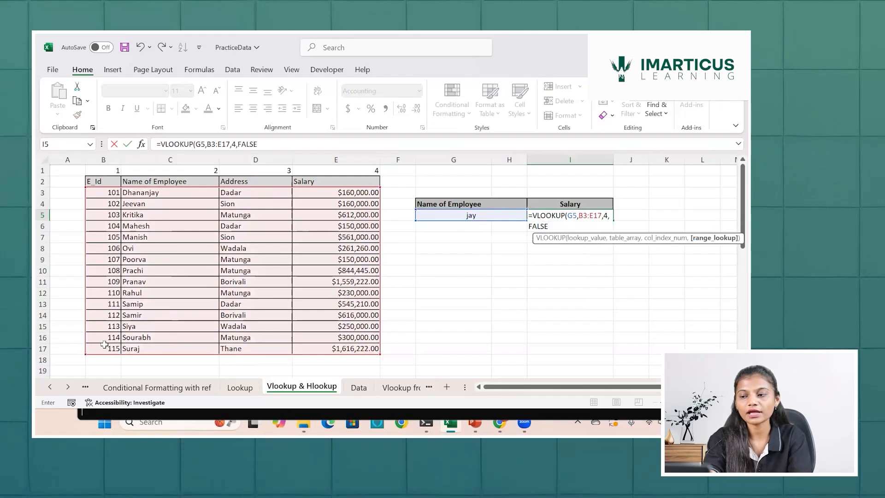
text())
key(Return)
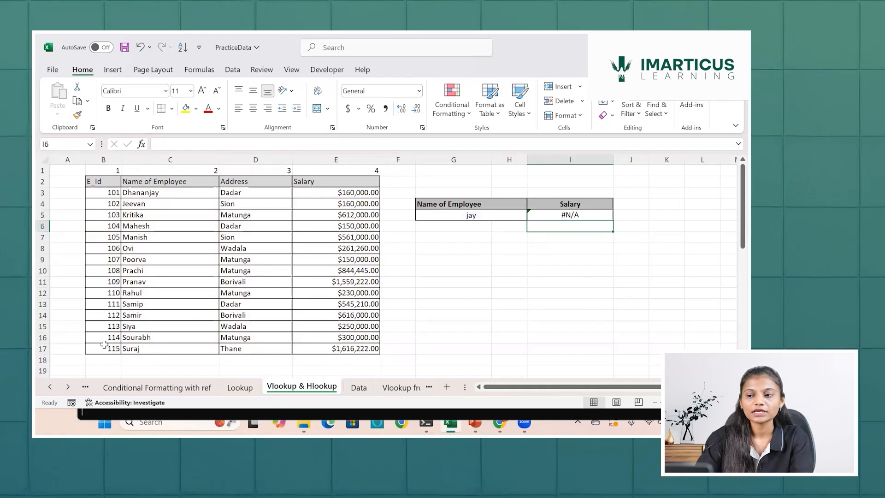
Try approximate matching in the I5 VLOOKUP by replacing its FALSE argument with TRUE
double_click(582, 215)
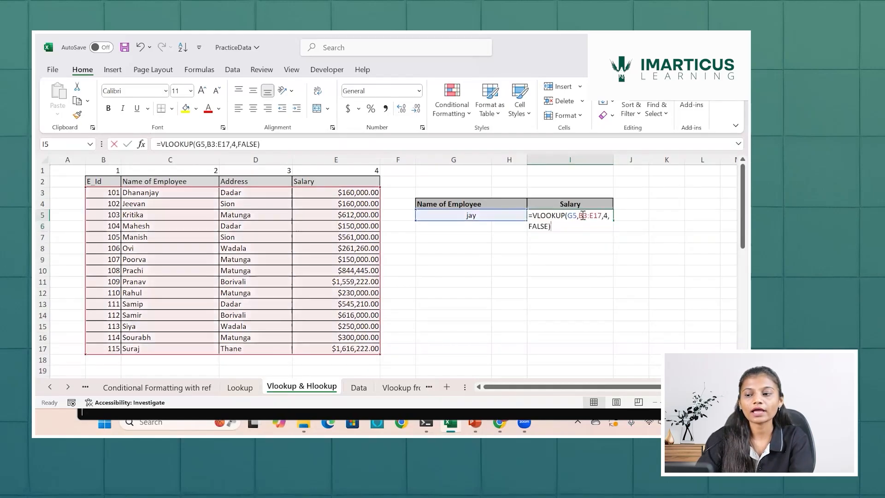
click(550, 227)
key(BackSpace)
key(BackSpace)
key(BackSpace)
key(BackSpace)
key(BackSpace)
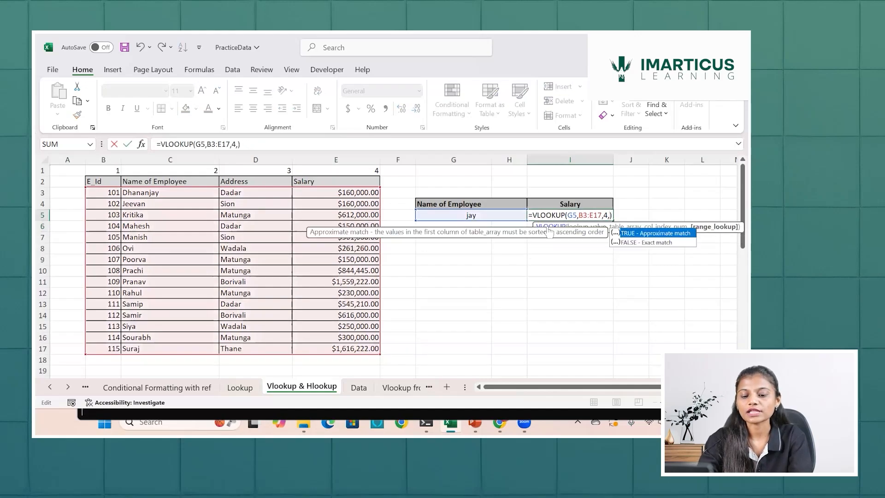
key(Tab)
key(Return)
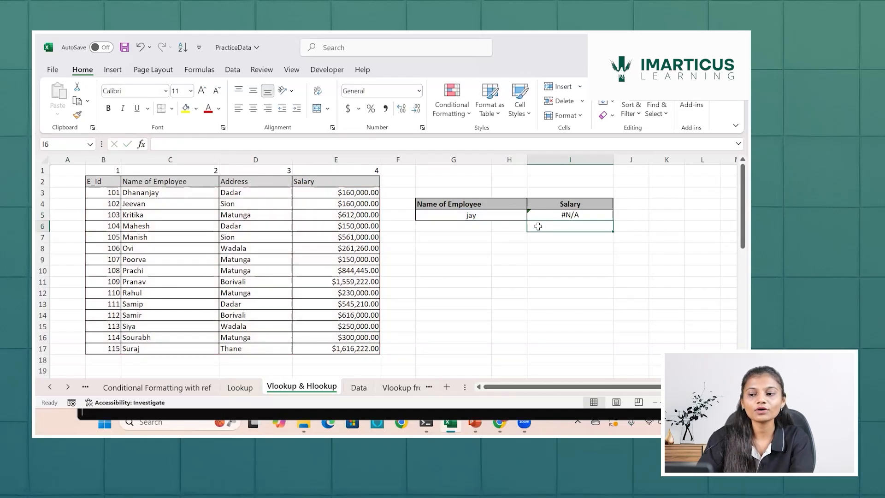
click(503, 219)
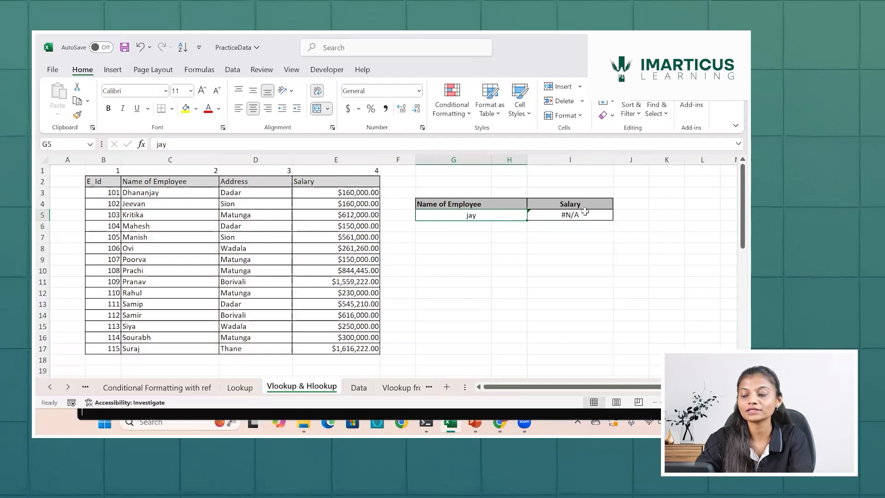
key(Delete)
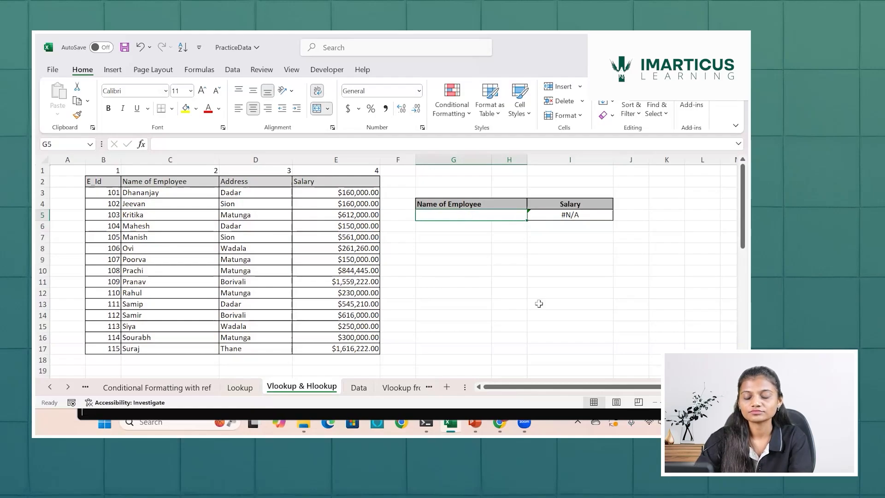
key(ctrl+z)
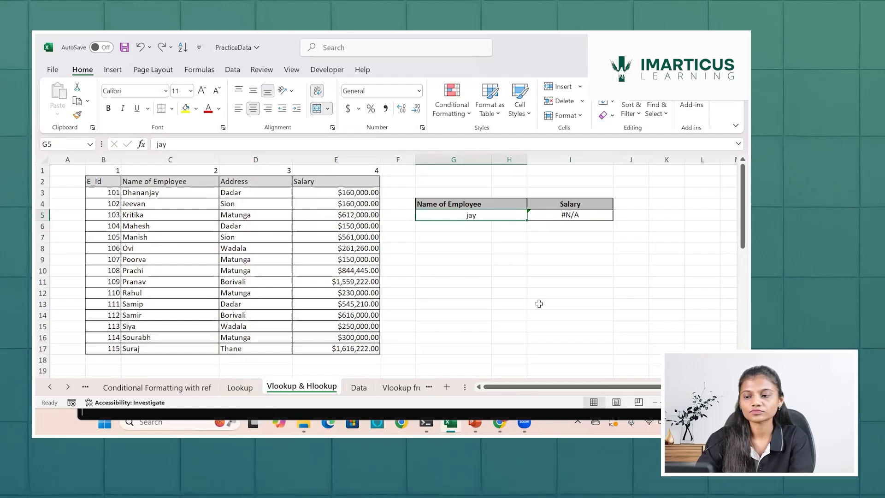
Replace the formula in I5 with a new VLOOKUP that looks up G5 in C3:E17, starting at the Name of Employee column
click(592, 217)
key(Delete)
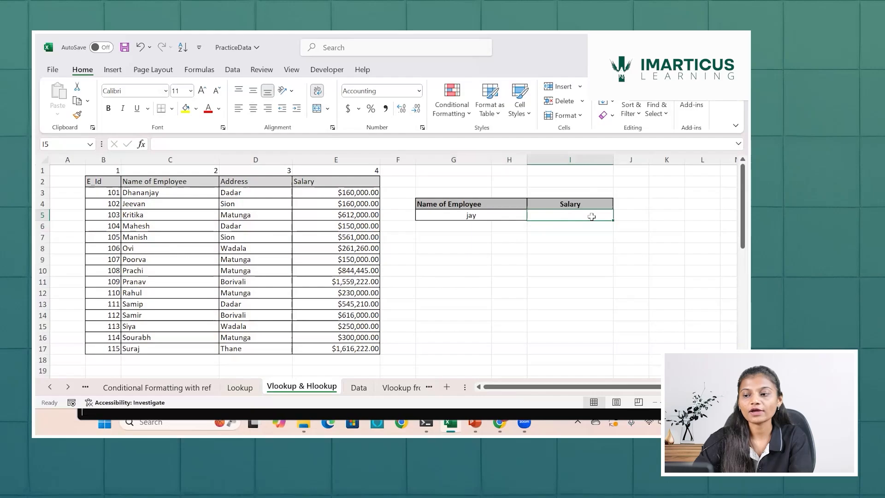
text(=)
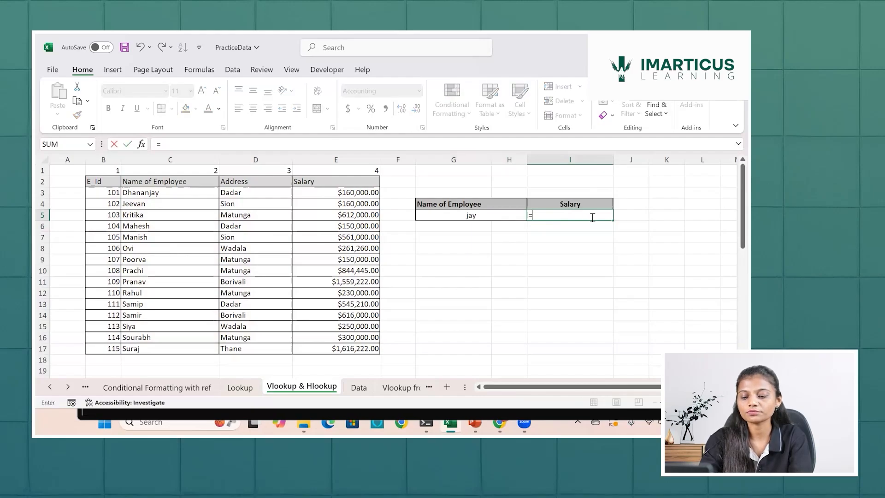
text(vloo)
key(Tab)
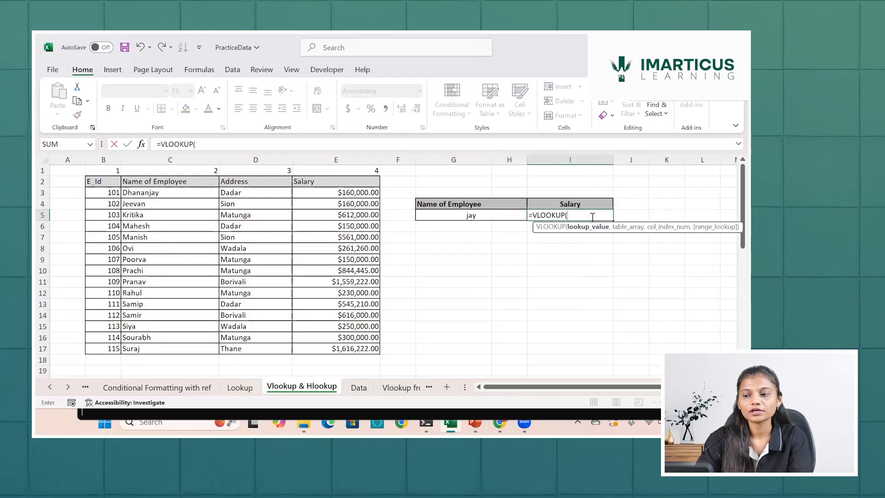
click(486, 216)
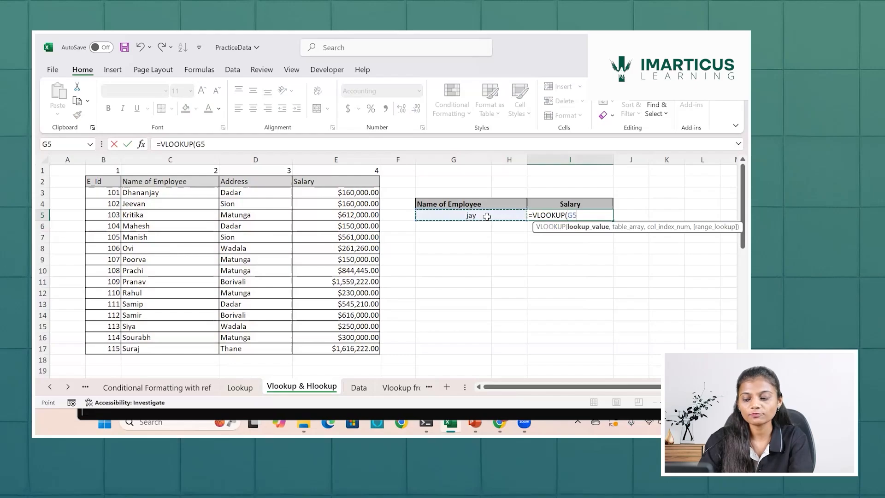
text(,)
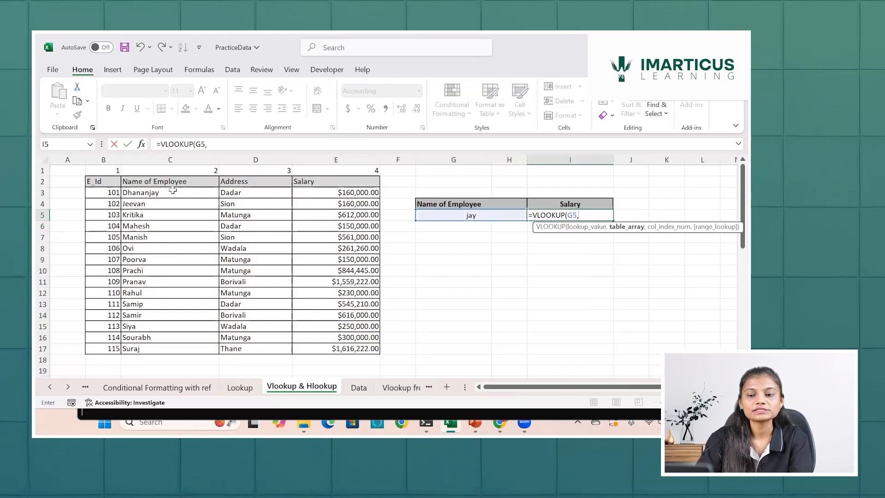
drag(173, 190, 339, 347)
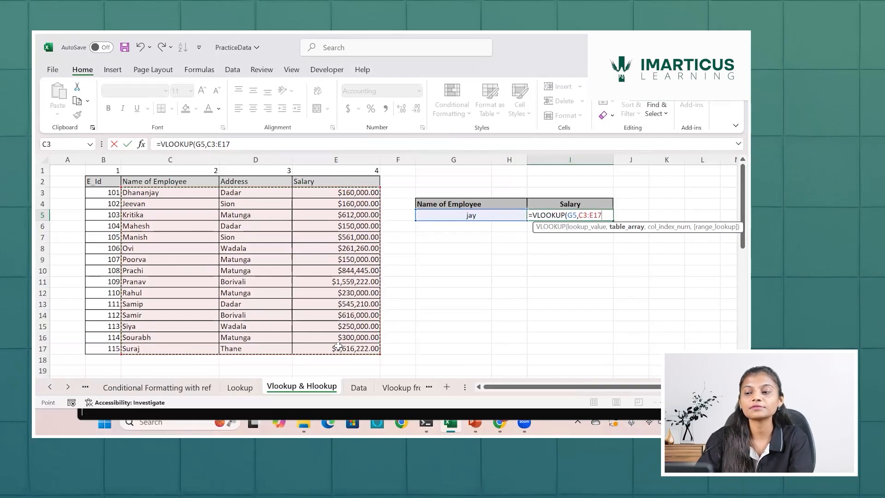
Finish the VLOOKUP in I5 with column index 3 and FALSE for an exact match
text(,)
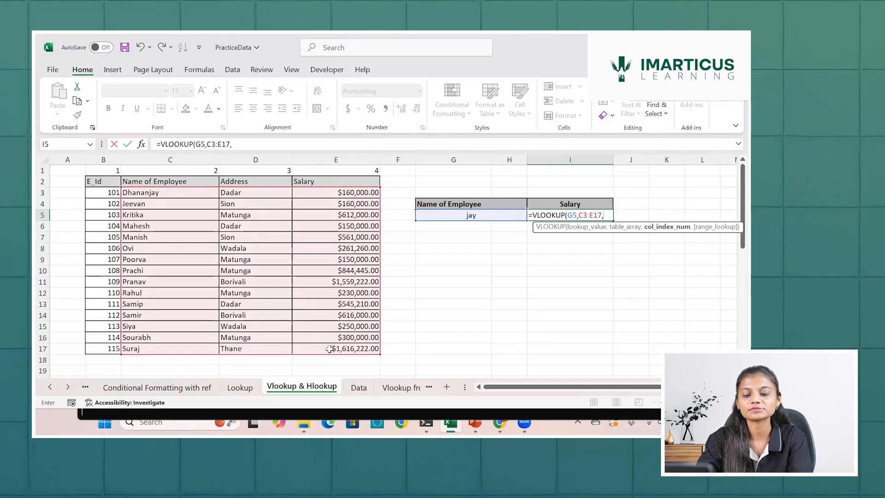
text(3)
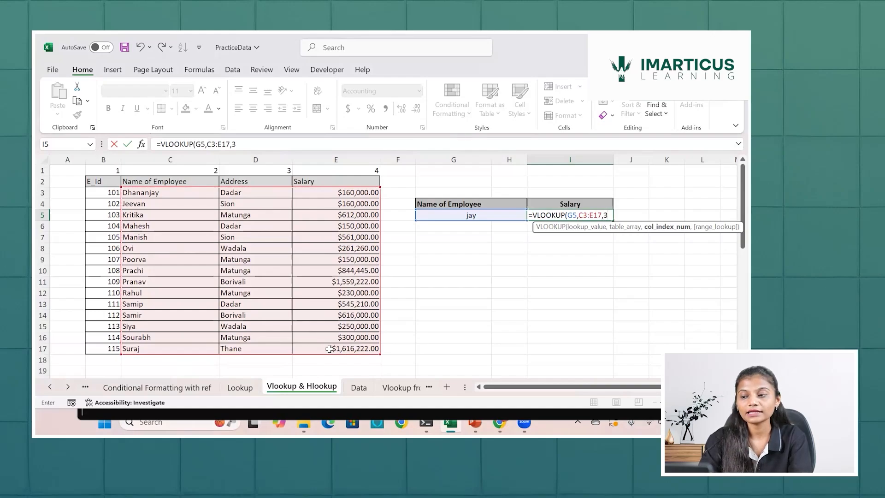
text(,)
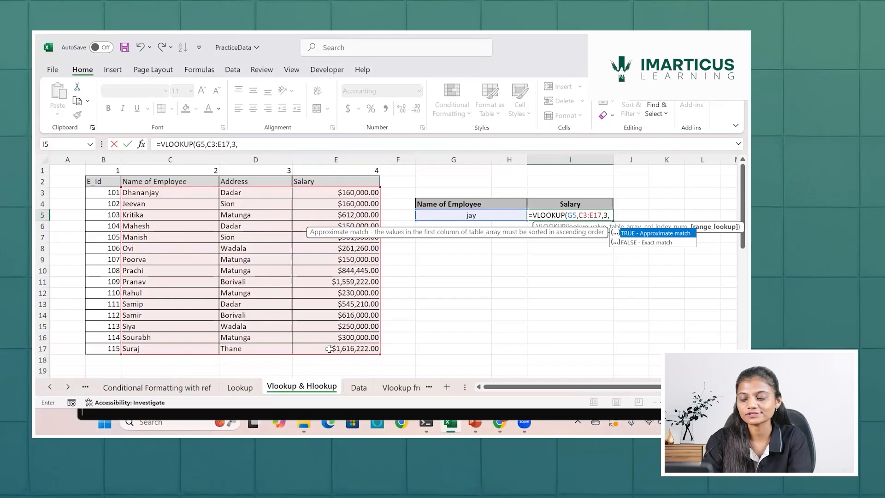
key(Down)
key(Tab)
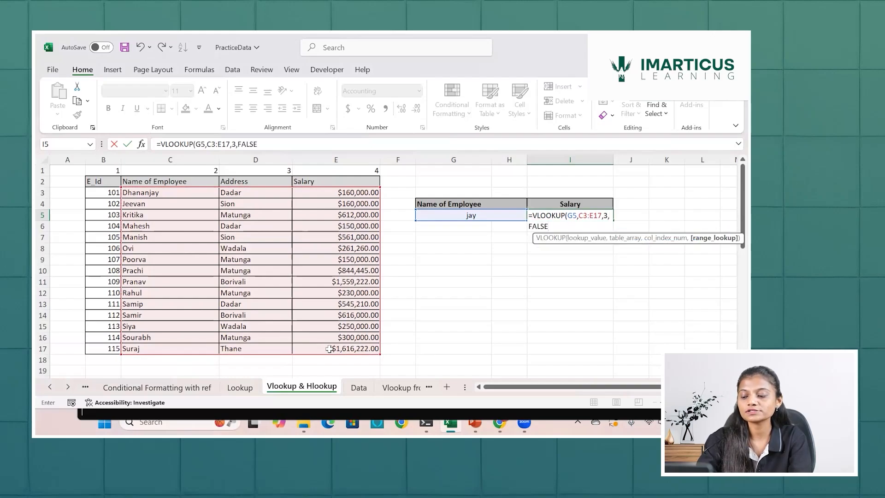
key(Return)
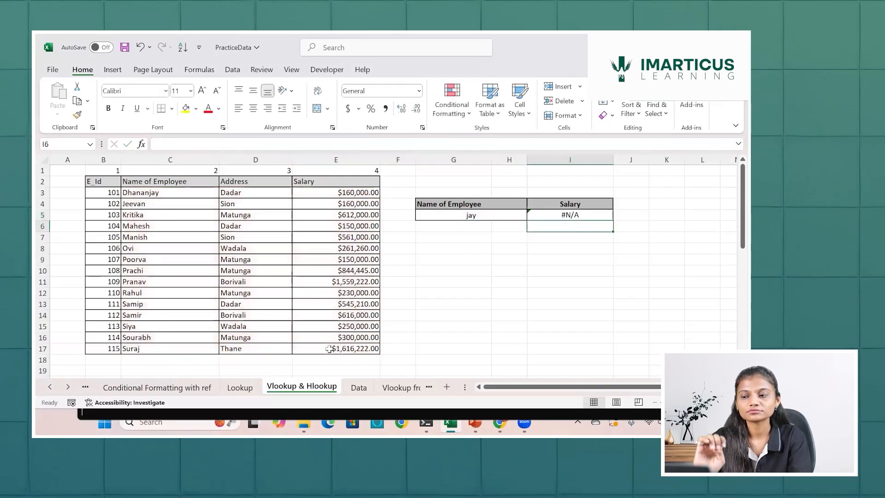
Replace the lookup name in G5 with the full employee name listed in C10
click(475, 214)
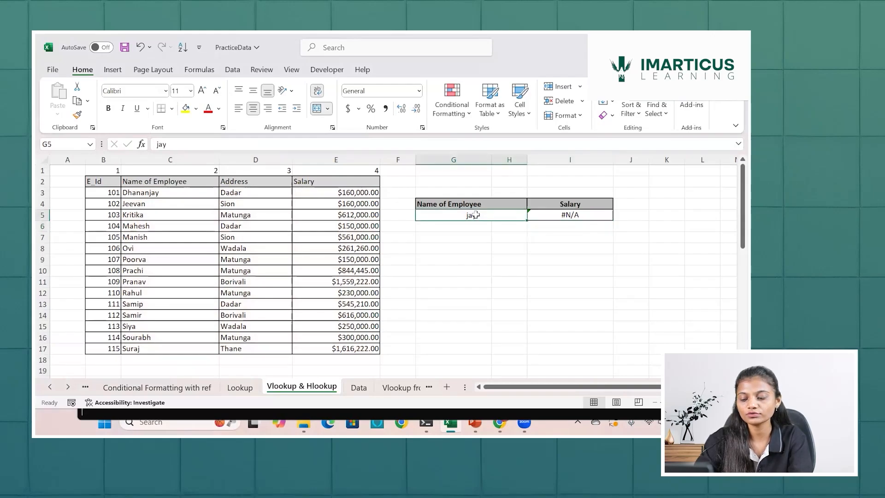
text(Prach)
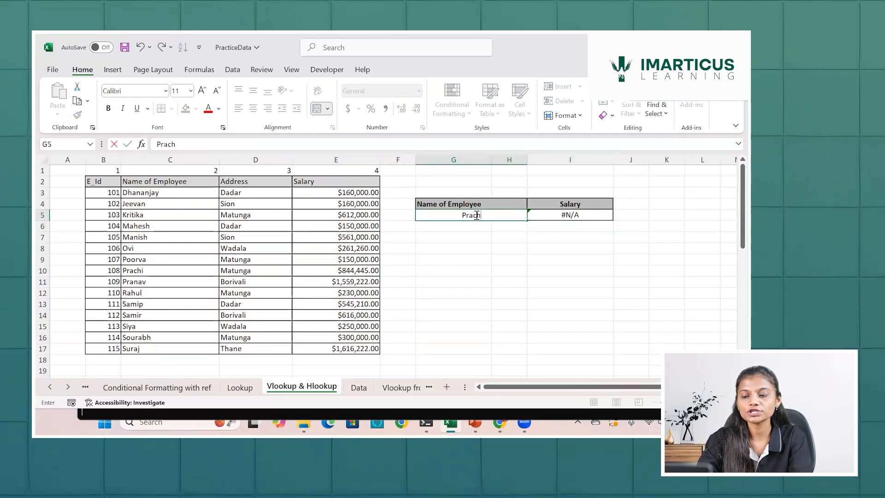
text(i)
key(Return)
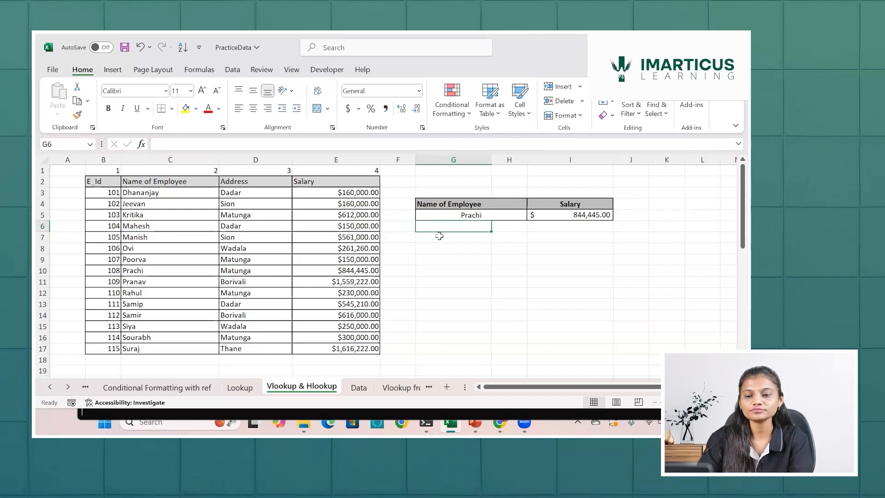
scroll(287, 303, down, 3)
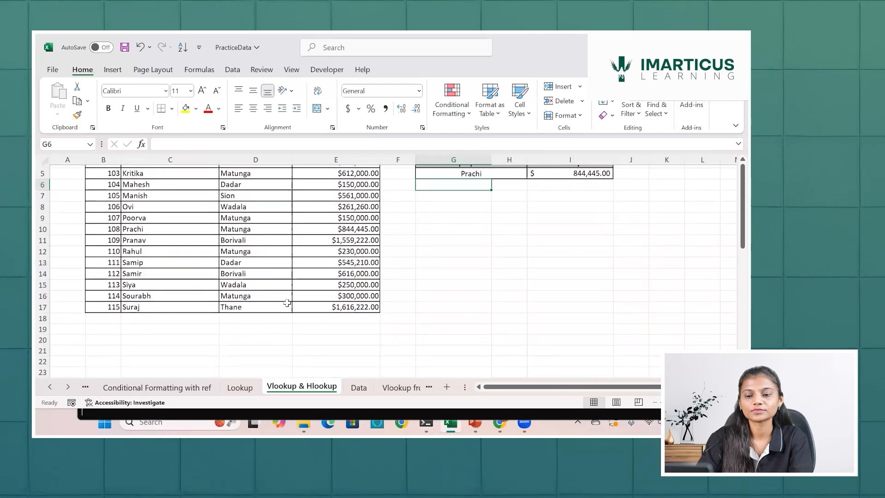
scroll(286, 303, up, 2)
scroll(287, 303, up, 1)
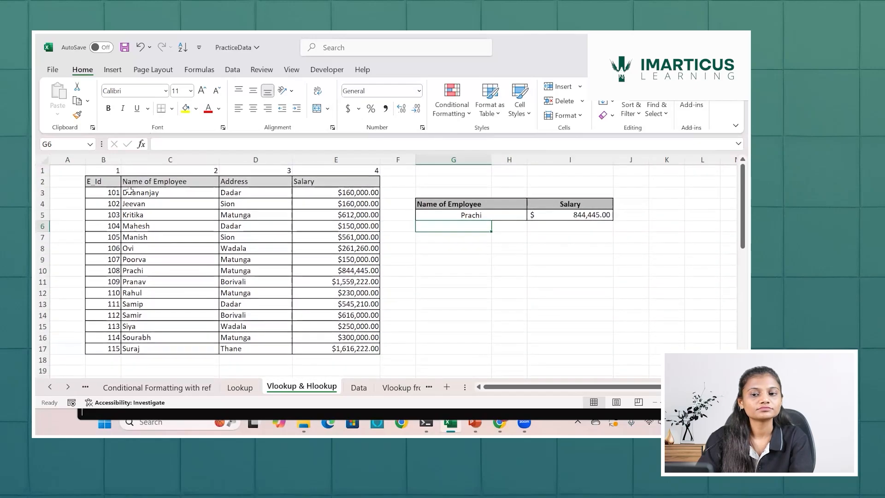
Copy the employee table B2:E17 and paste it transposed starting at C22
click(113, 181)
drag(191, 194, 318, 350)
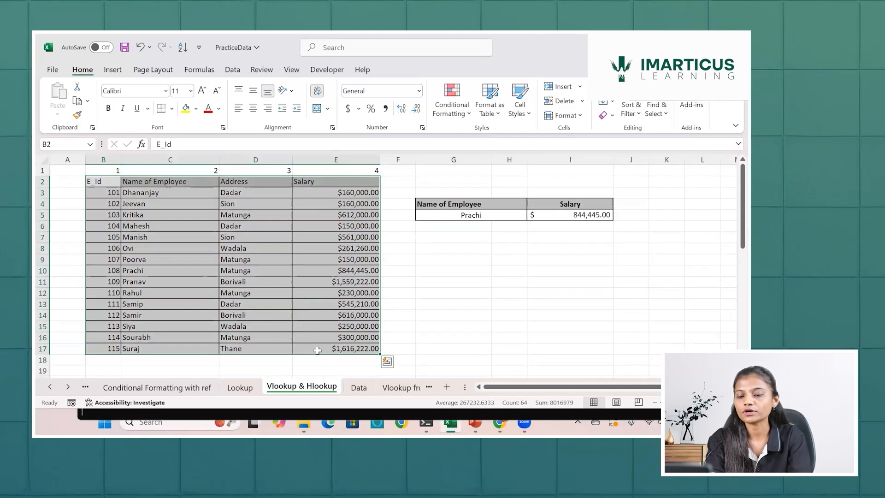
key(ctrl+c)
scroll(316, 364, down, 2)
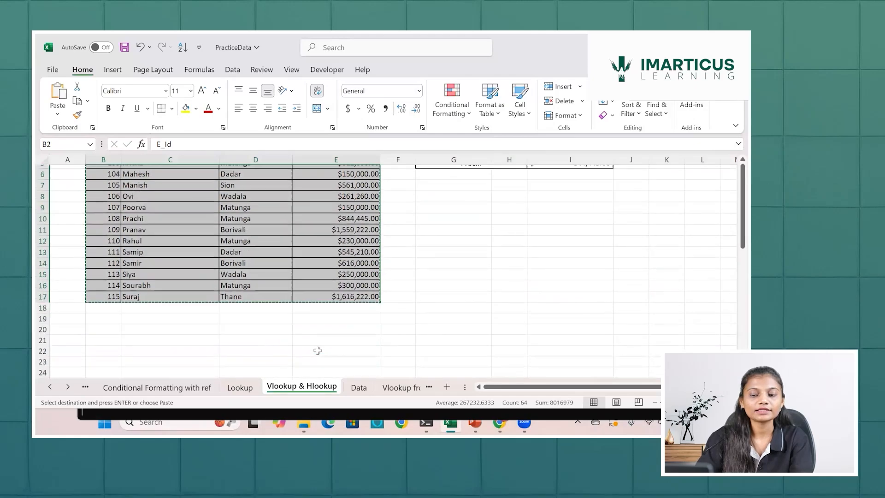
click(124, 335)
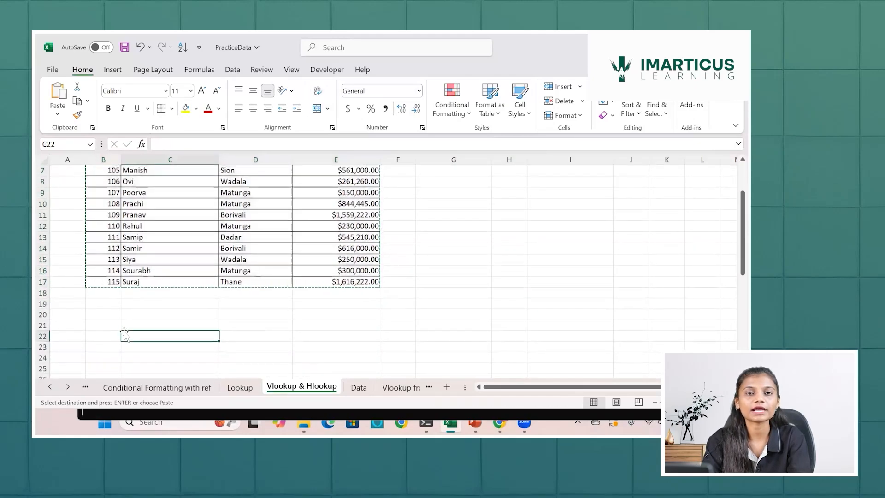
click(58, 115)
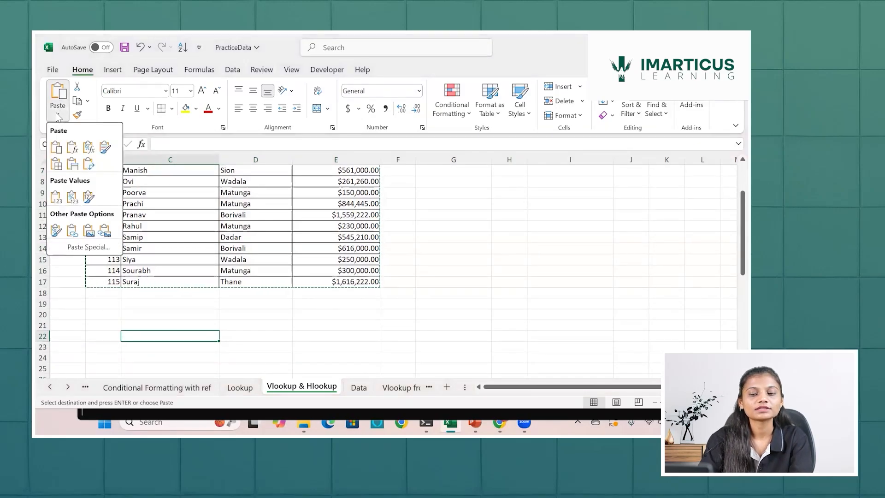
click(88, 166)
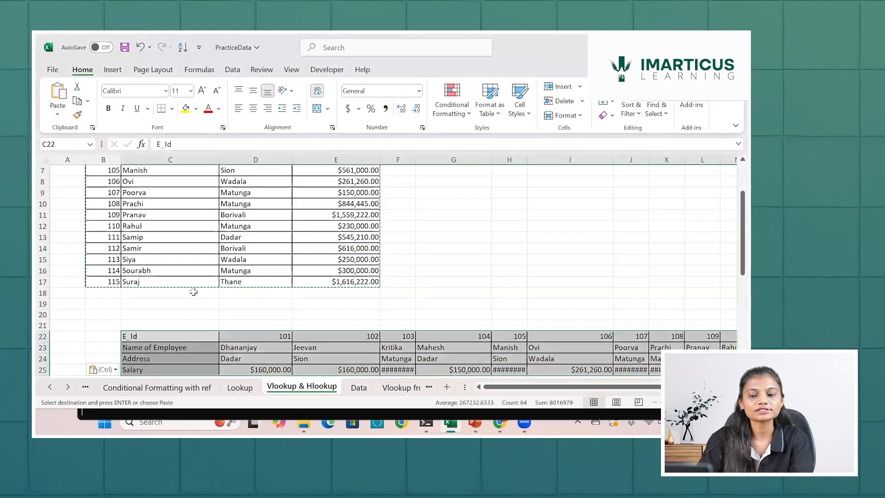
Compare the transposed table in rows 22 to 25 with the original vertical table, checking its header column and first employee records
scroll(193, 291, down, 3)
scroll(194, 292, up, 5)
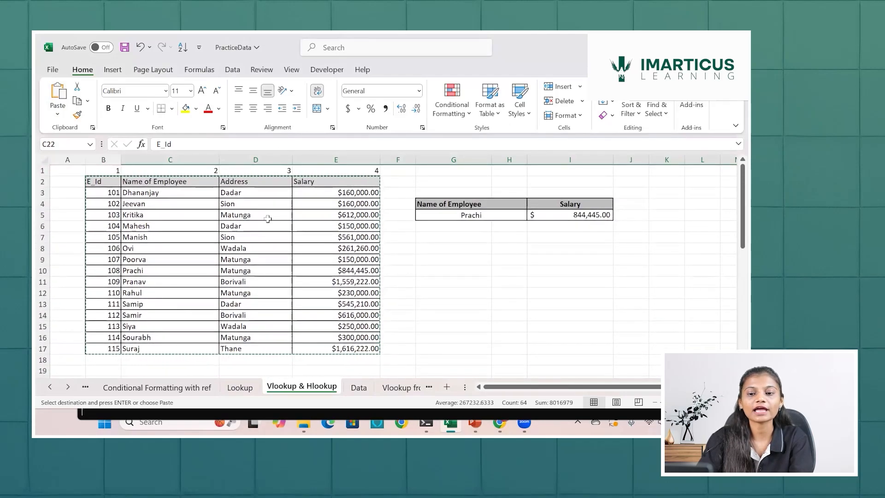
scroll(283, 257, down, 4)
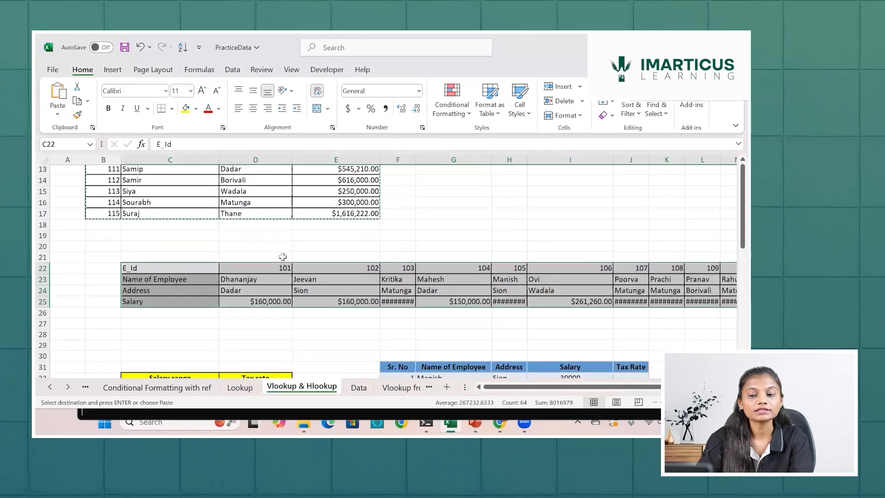
click(250, 303)
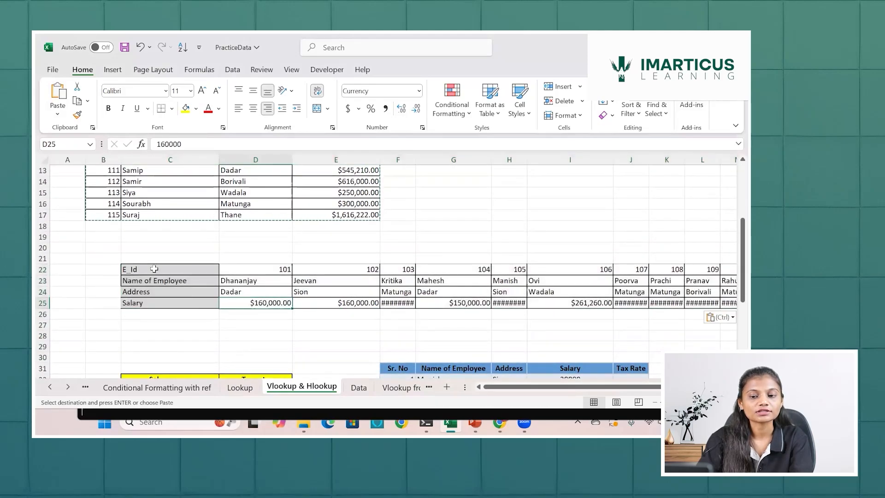
drag(154, 270, 149, 309)
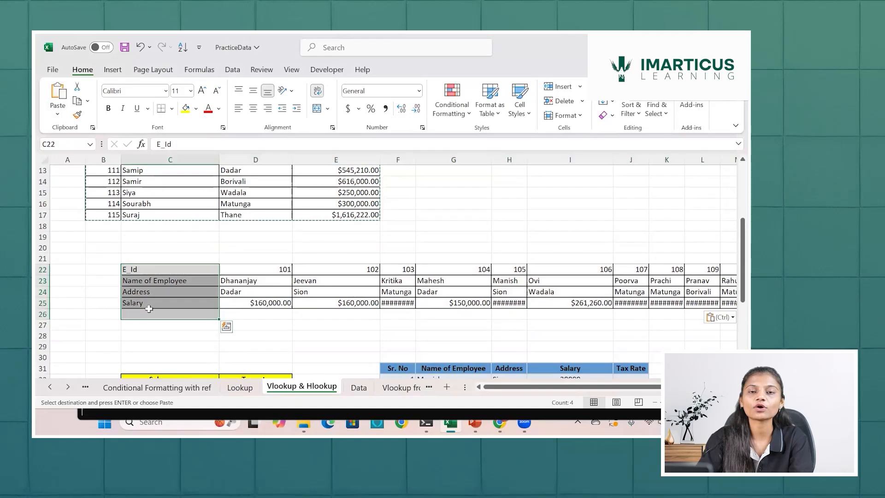
drag(237, 271, 249, 298)
drag(324, 271, 327, 301)
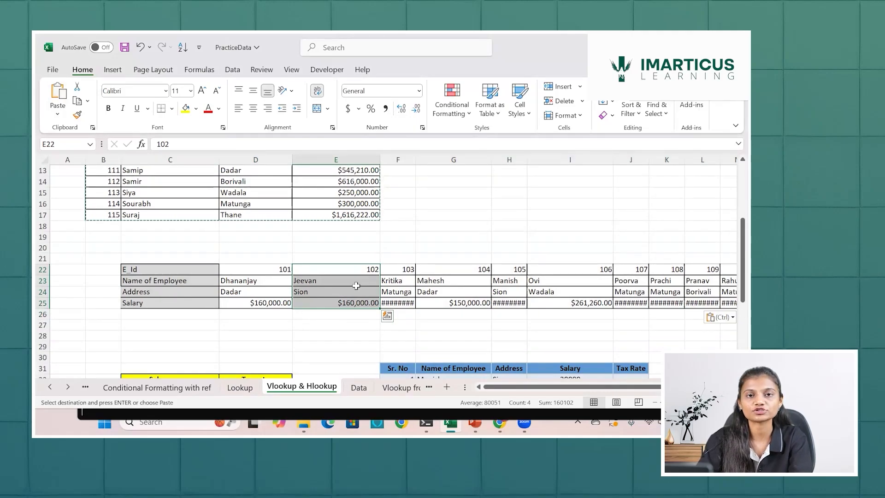
scroll(236, 259, up, 2)
scroll(236, 259, down, 1)
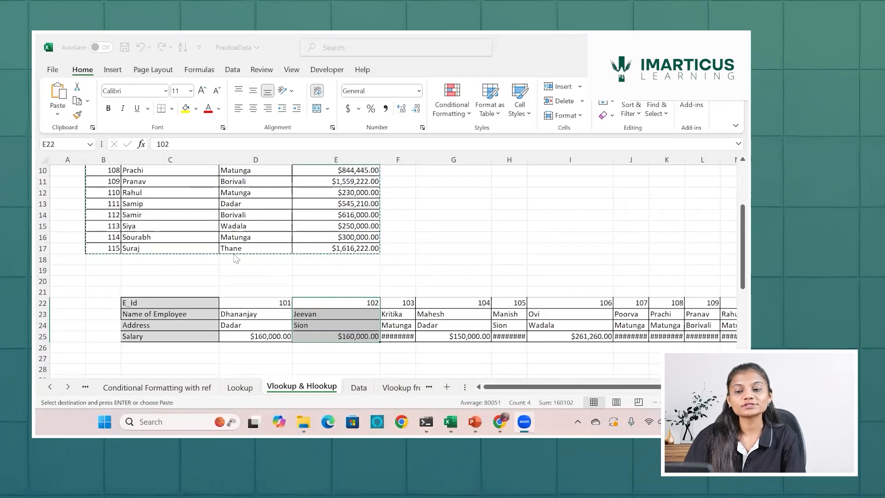
scroll(236, 259, up, 3)
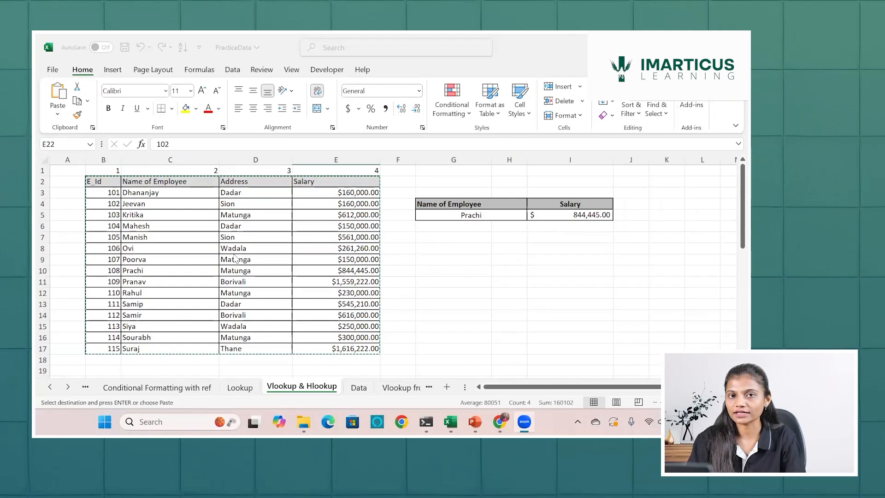
scroll(235, 258, down, 1)
scroll(235, 259, down, 3)
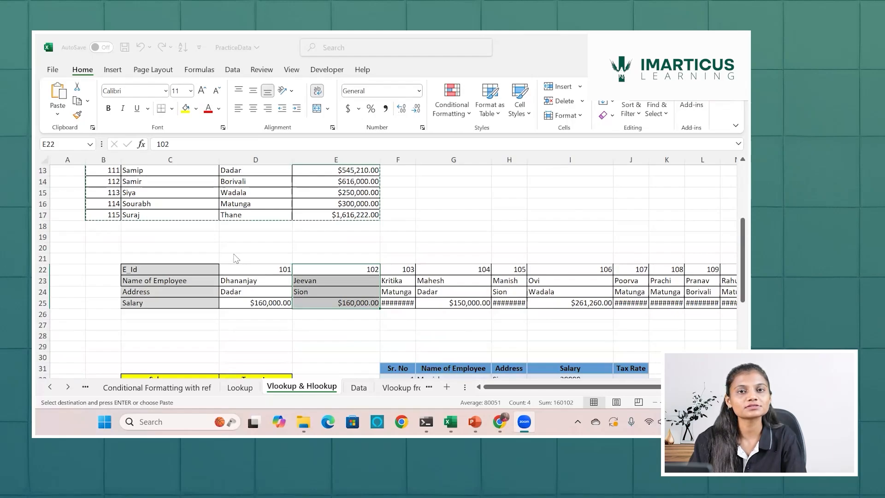
Examine each row header in C22:C25 and the first employee's record in D22:D25
click(188, 273)
click(188, 271)
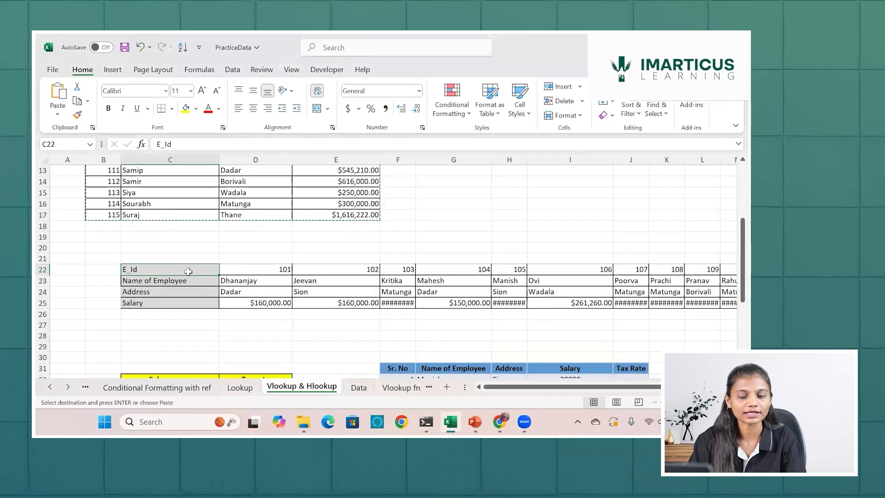
click(187, 280)
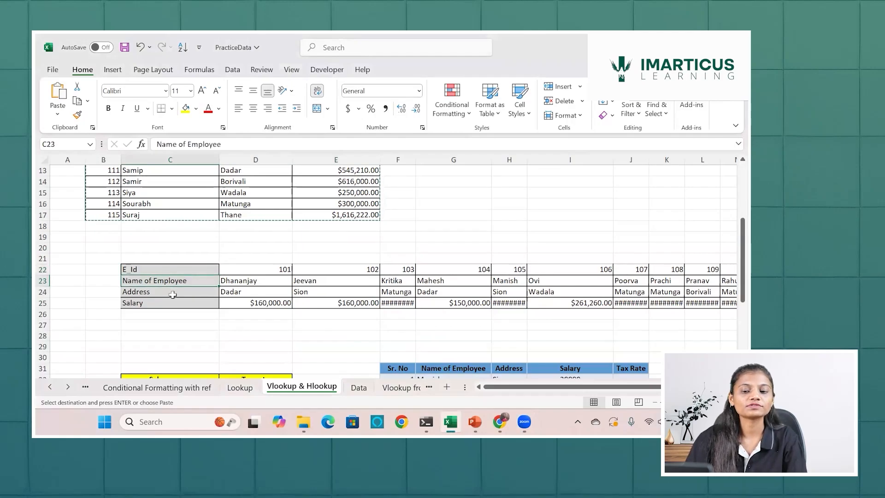
click(173, 293)
click(169, 302)
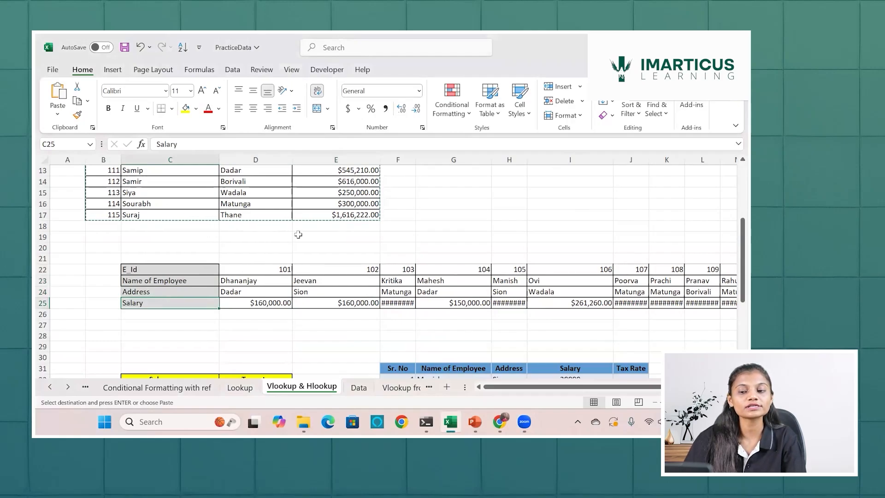
click(261, 271)
drag(260, 281, 258, 300)
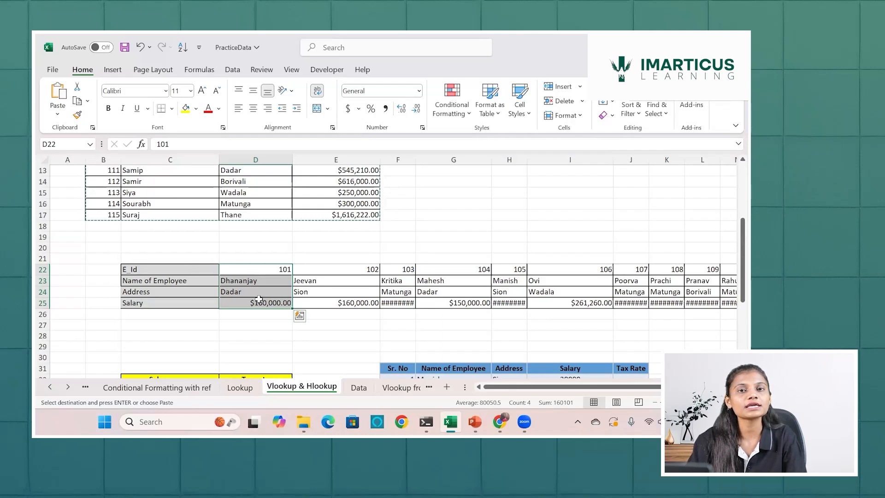
Copy the lookup block G4:I5 to U23 beside the transposed table and clear the salary formula in W24
scroll(445, 264, up, 4)
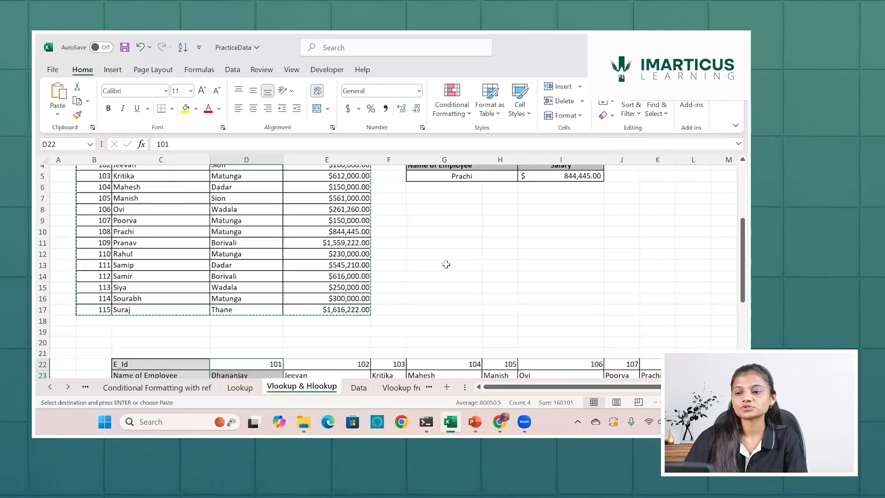
drag(477, 201, 584, 210)
key(ctrl+c)
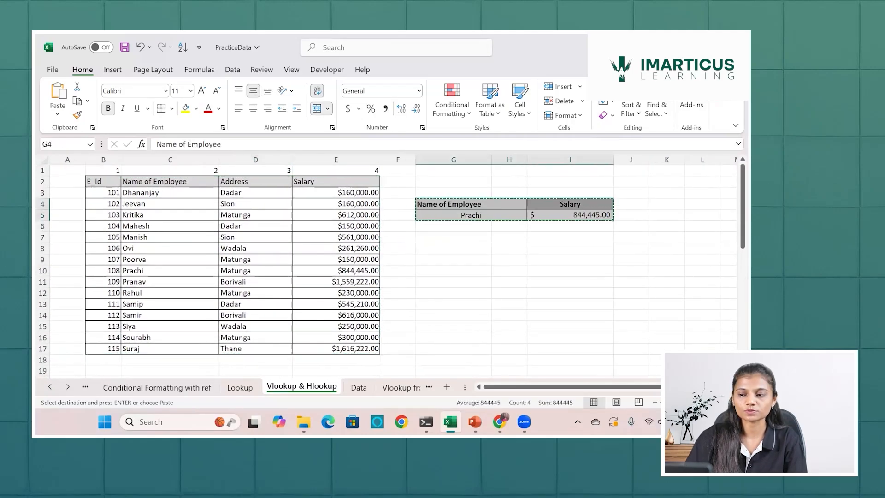
scroll(392, 267, down, 4)
scroll(392, 268, right, 5)
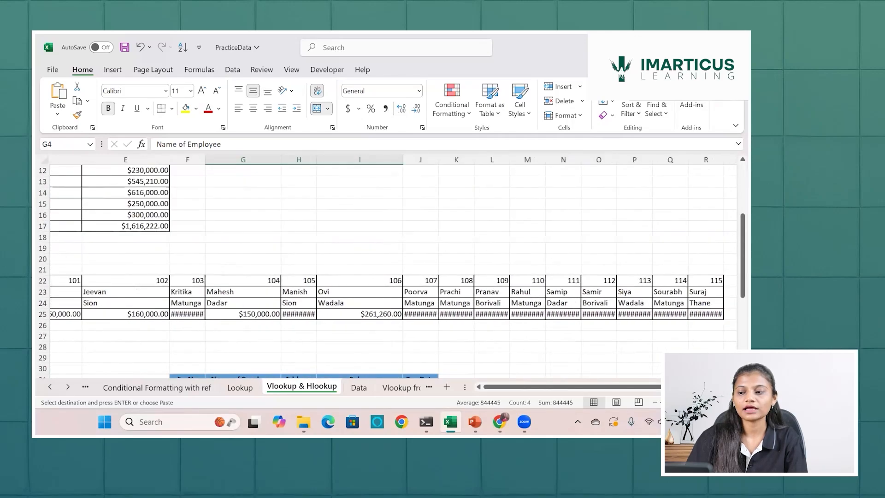
scroll(605, 293, right, 1)
click(596, 293)
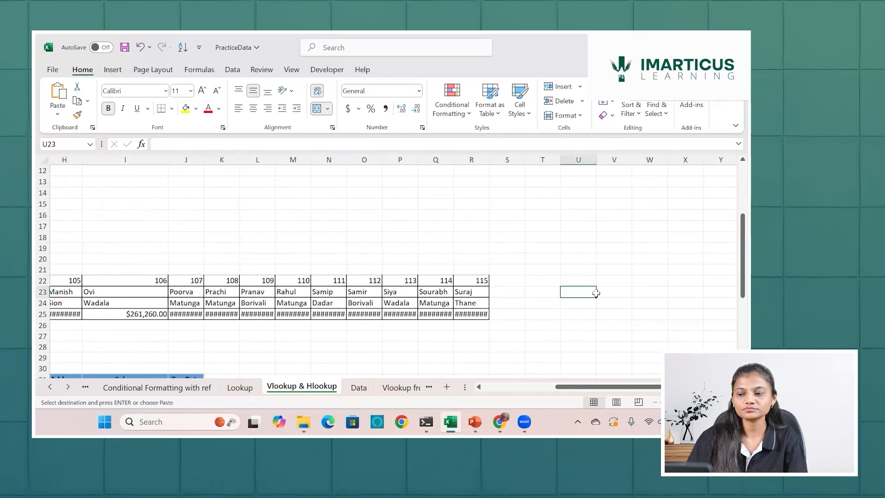
key(ctrl+v)
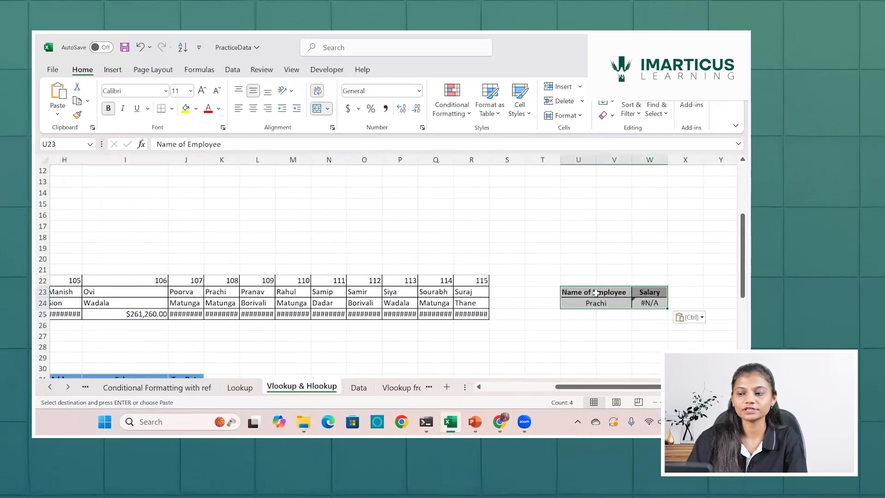
click(648, 306)
key(Delete)
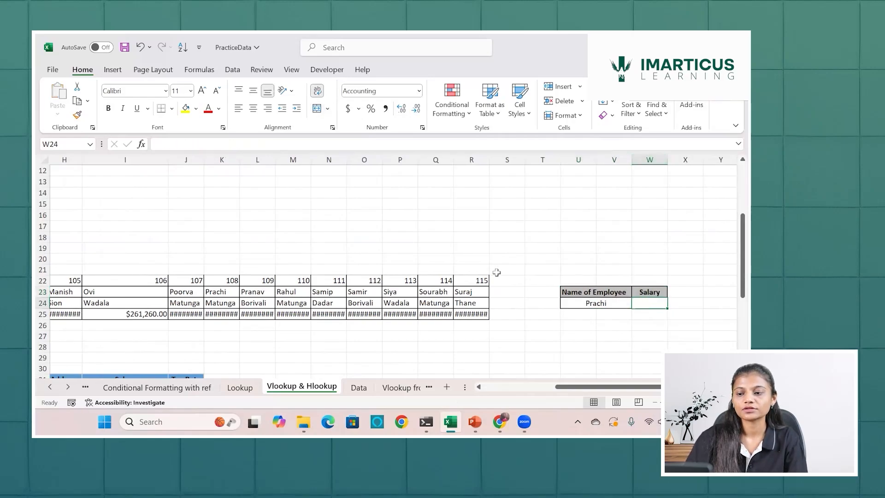
Autofit the width of column H so the salary in H25 fits
scroll(487, 276, left, 10)
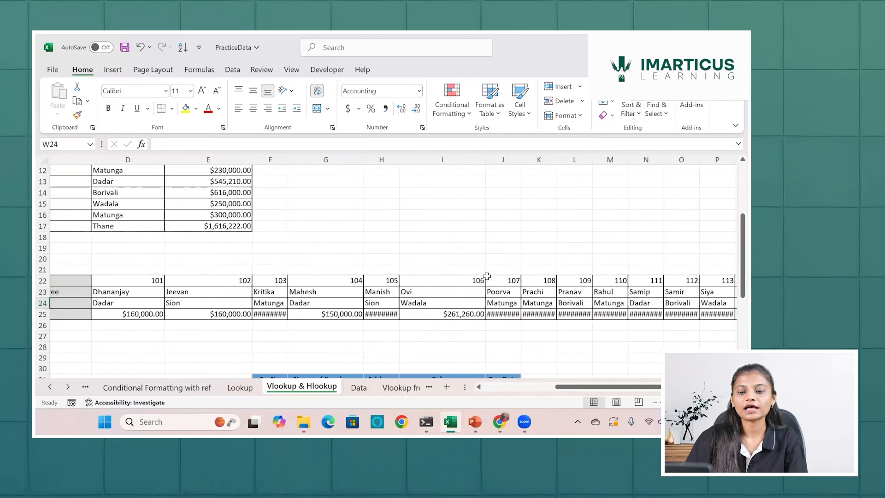
scroll(487, 276, left, 1)
scroll(487, 276, right, 10)
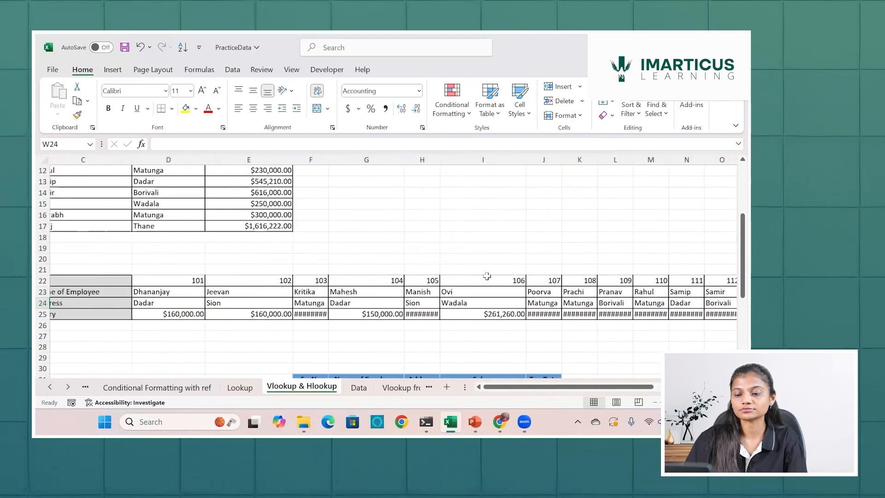
scroll(487, 276, left, 8)
scroll(487, 275, right, 3)
scroll(486, 275, right, 5)
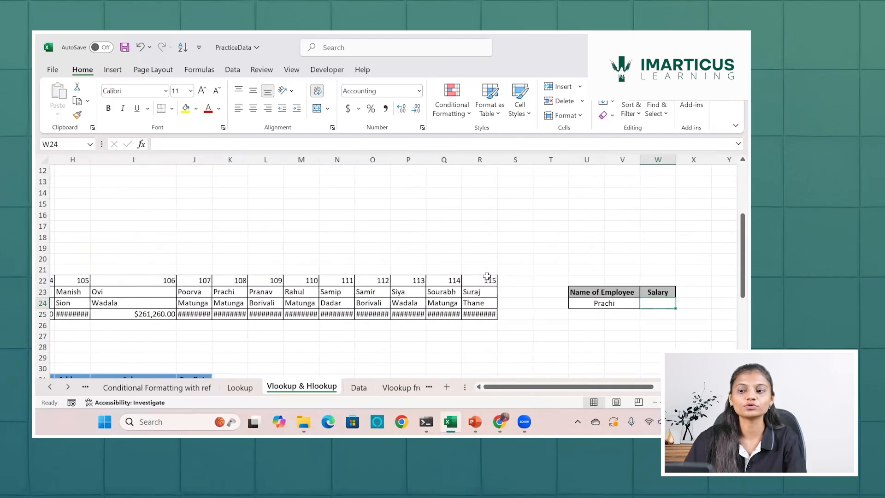
scroll(487, 276, left, 6)
scroll(487, 276, right, 2)
scroll(487, 276, right, 4)
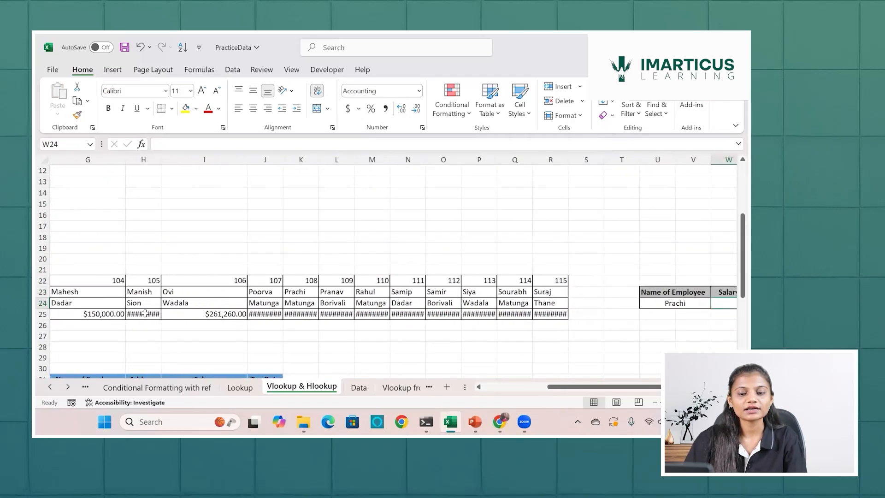
click(145, 314)
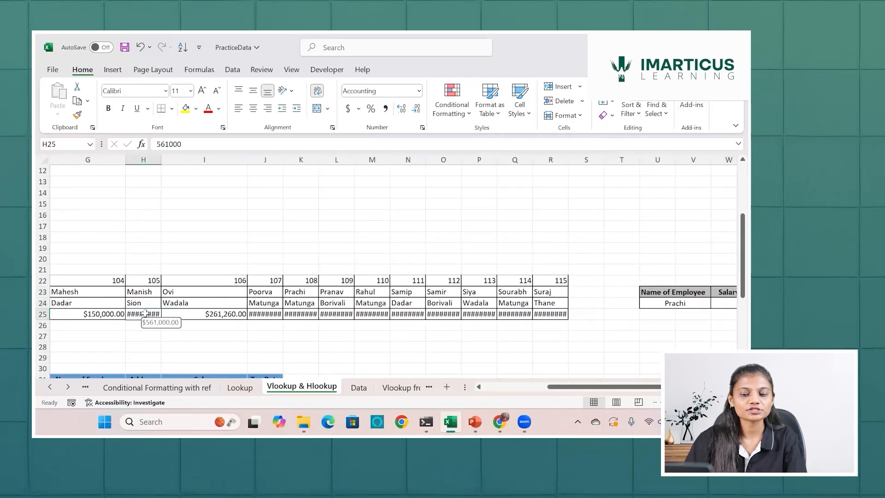
double_click(161, 160)
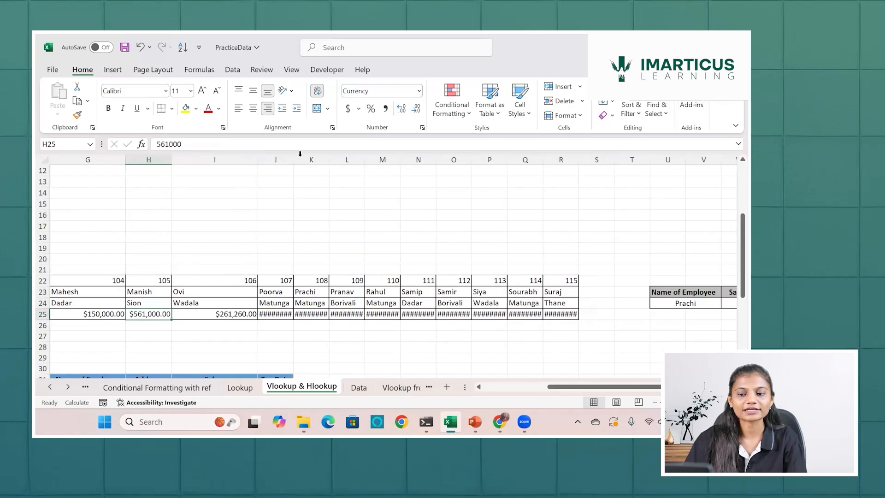
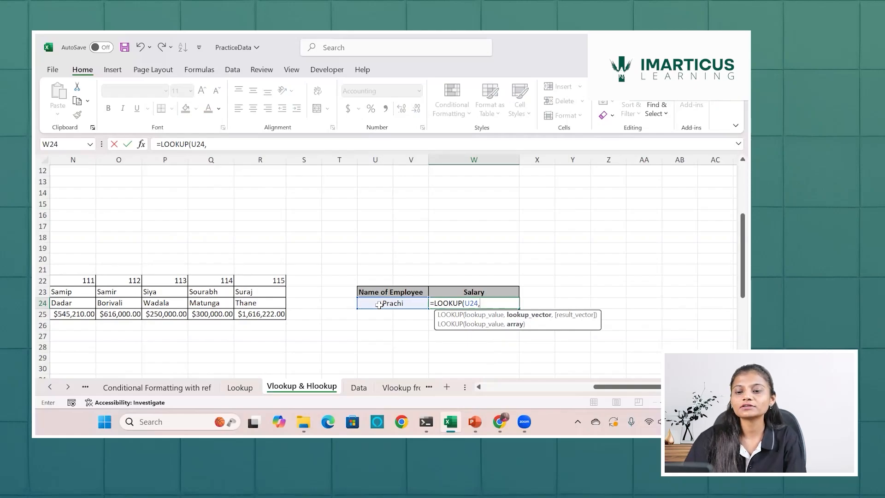
Use the E_Id row D22:R22 as the lookup vector of the LOOKUP formula in W24
scroll(194, 332, left, 2)
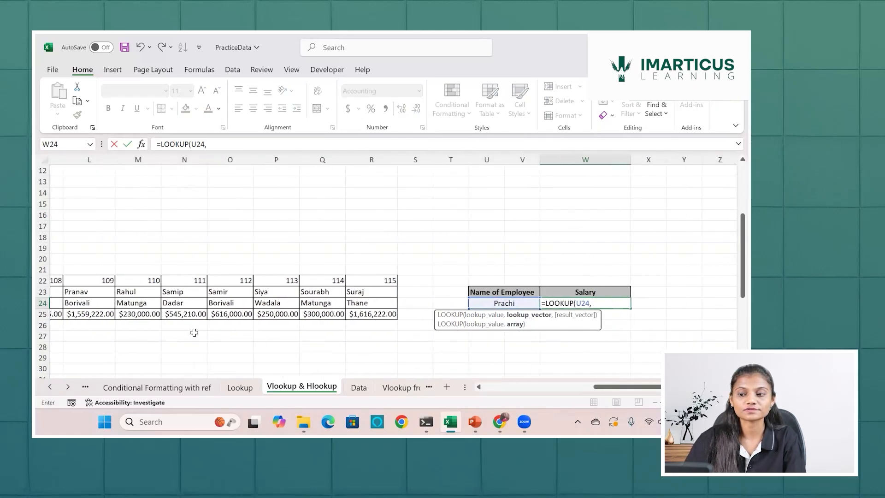
scroll(194, 332, left, 10)
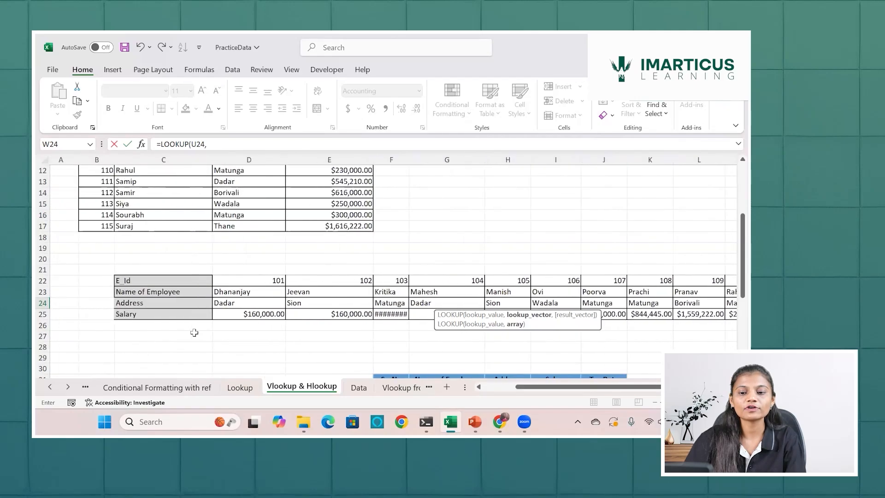
scroll(194, 332, left, 1)
click(255, 283)
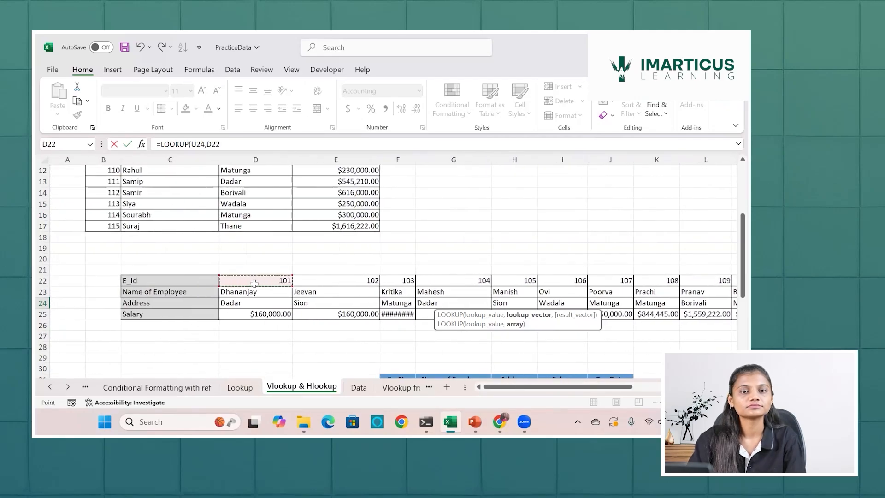
key(ctrl+shift+Right)
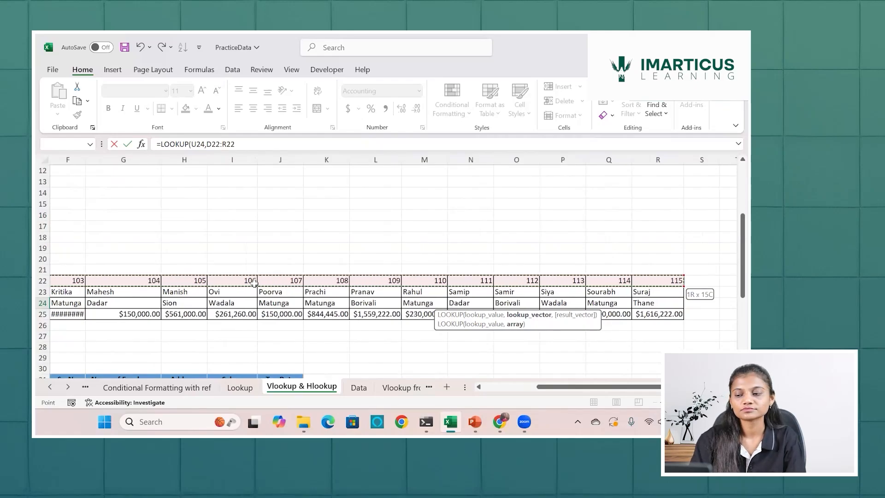
scroll(254, 283, right, 4)
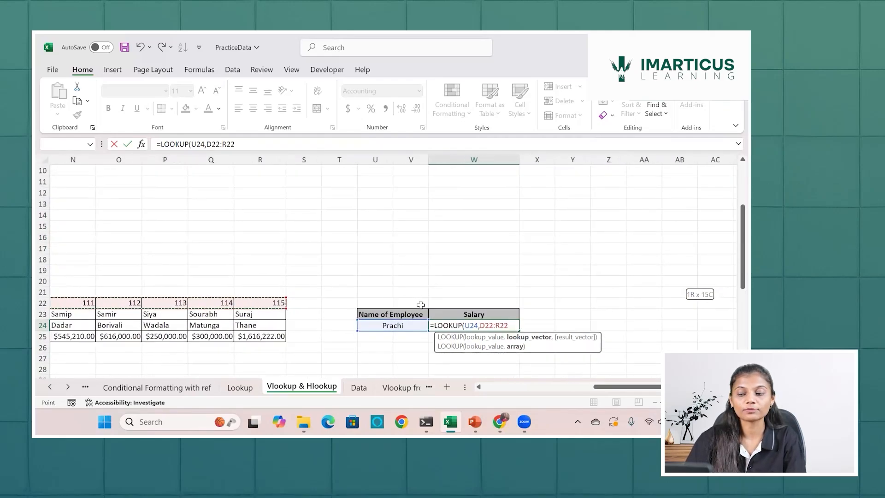
text(,)
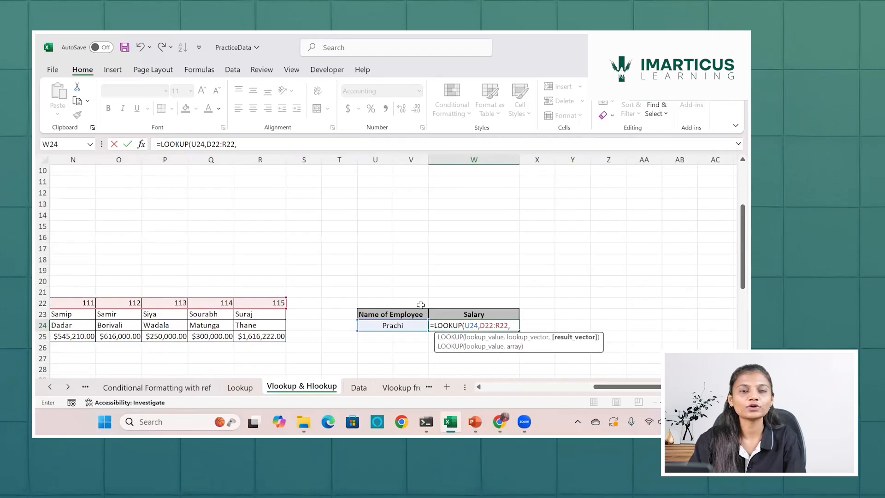
Complete the LOOKUP formula in W24 with the salary row D25:R25 as the result vector
scroll(324, 324, left, 6)
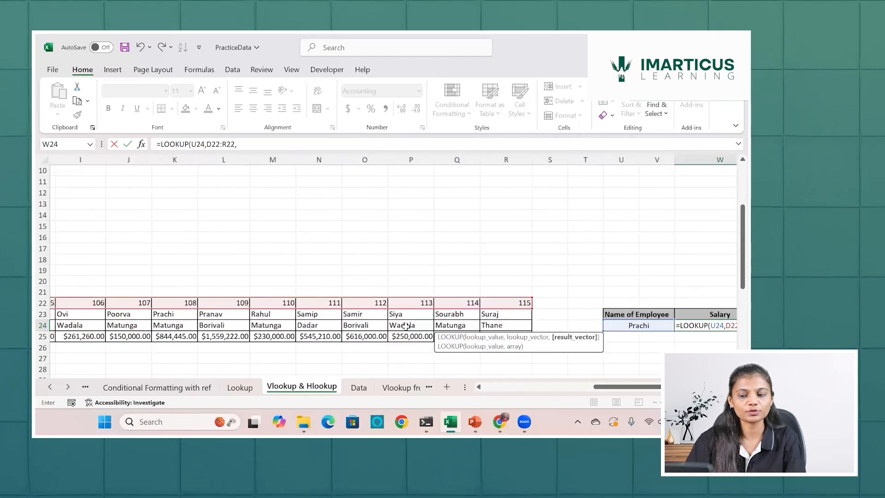
click(262, 337)
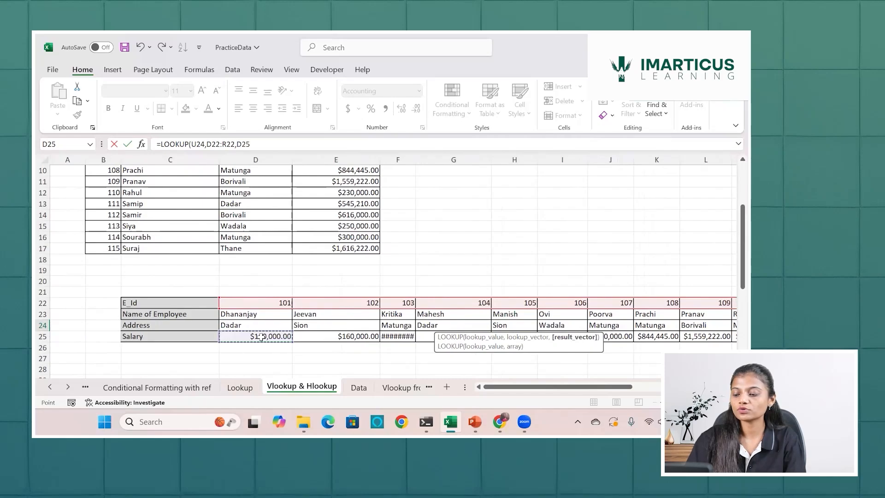
drag(262, 337, 357, 346)
scroll(356, 346, right, 1)
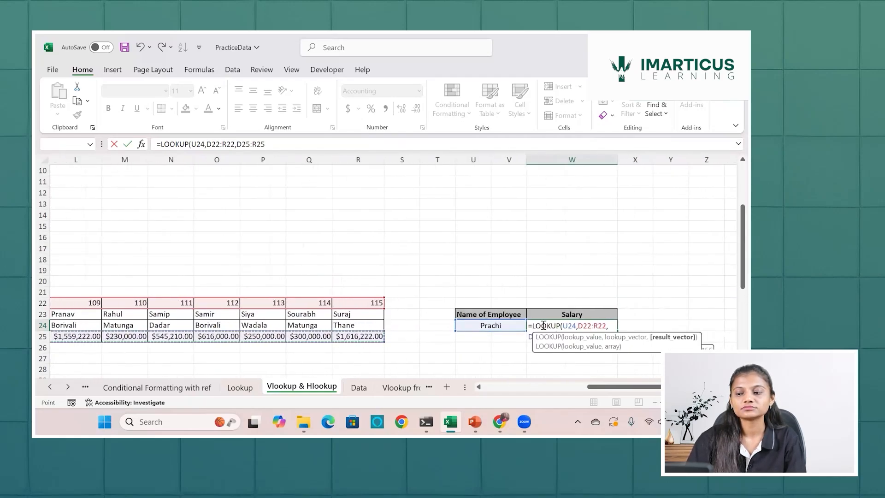
key(Return)
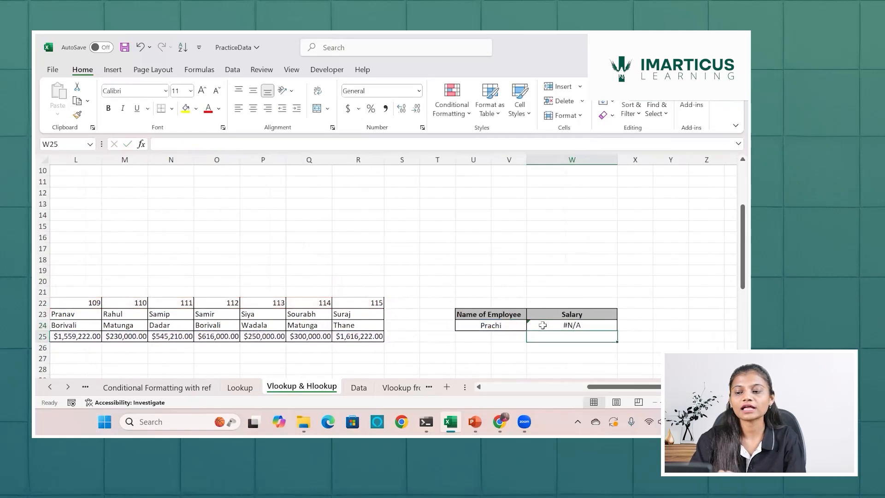
Clear the formula in W24 and autofit the width of column F so the salary in F25 fits
click(543, 325)
scroll(389, 310, left, 2)
scroll(390, 310, up, 1)
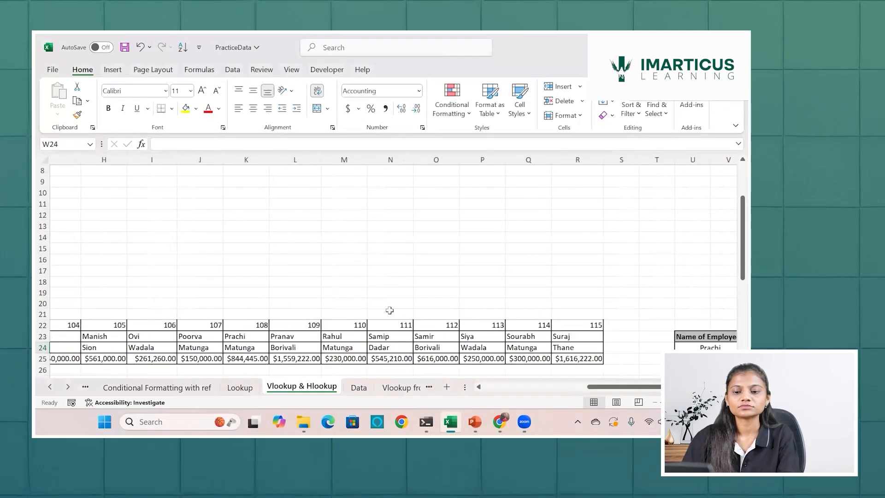
scroll(390, 310, left, 2)
scroll(390, 311, down, 1)
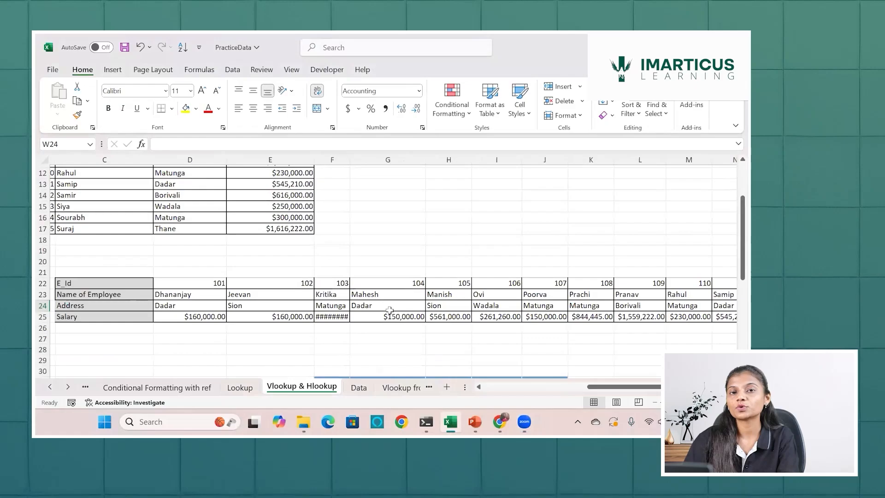
scroll(389, 310, down, 1)
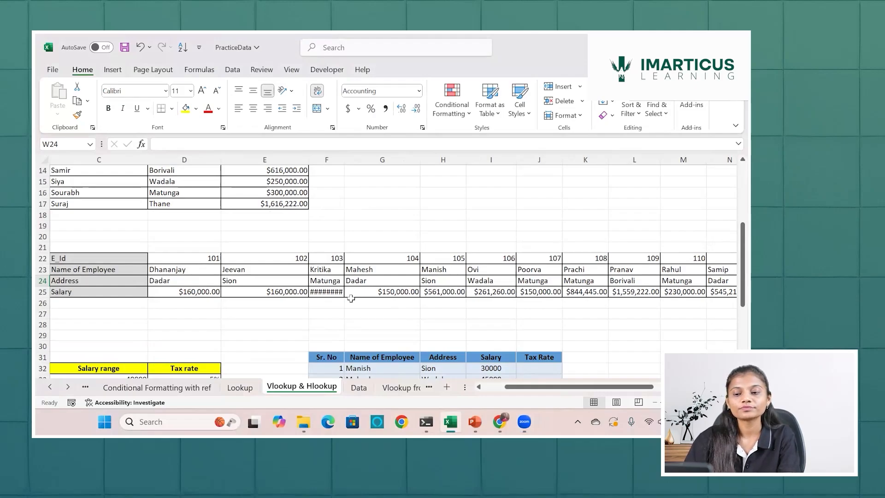
double_click(345, 159)
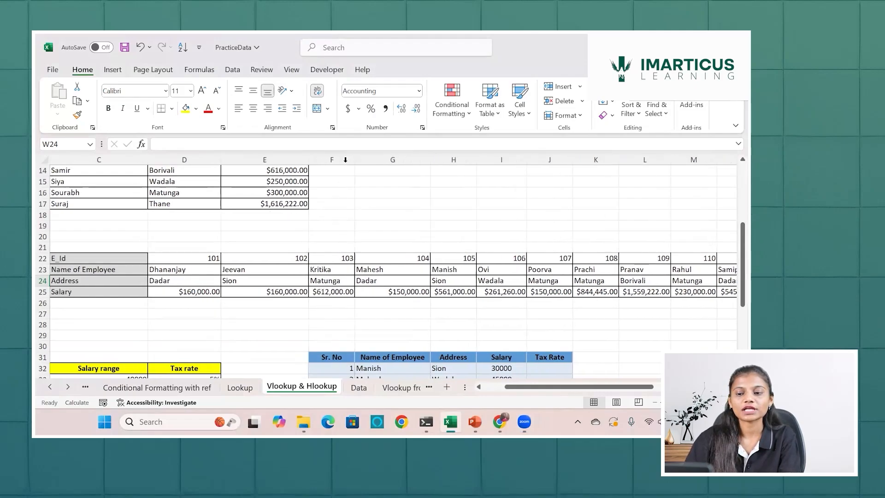
Begin a LOOKUP formula in W24 with the employee name in U24 as the lookup value
scroll(345, 162, right, 10)
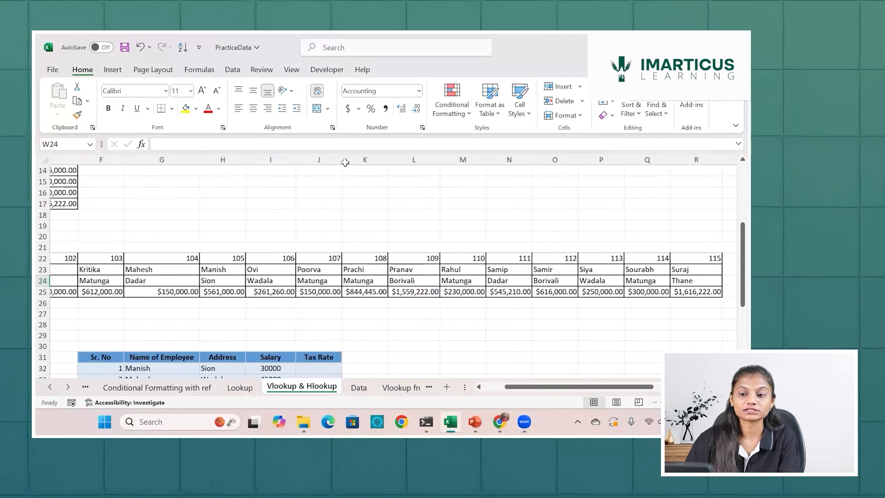
scroll(585, 283, right, 1)
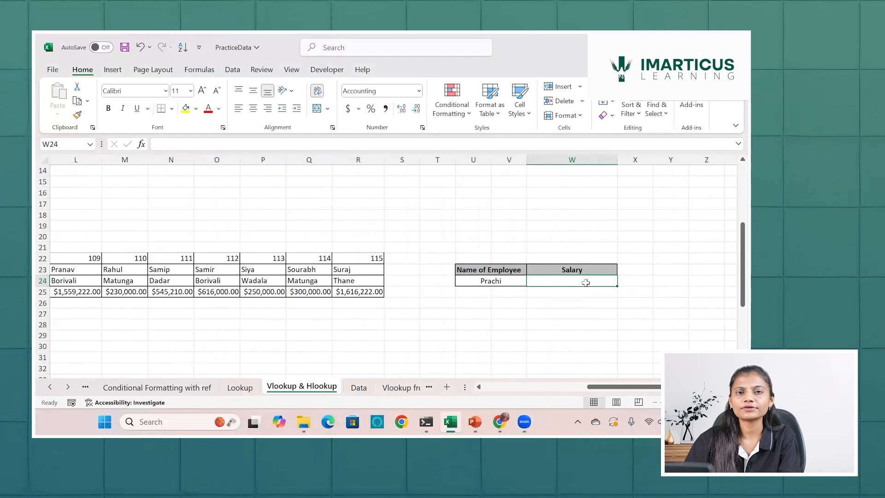
text(=loo)
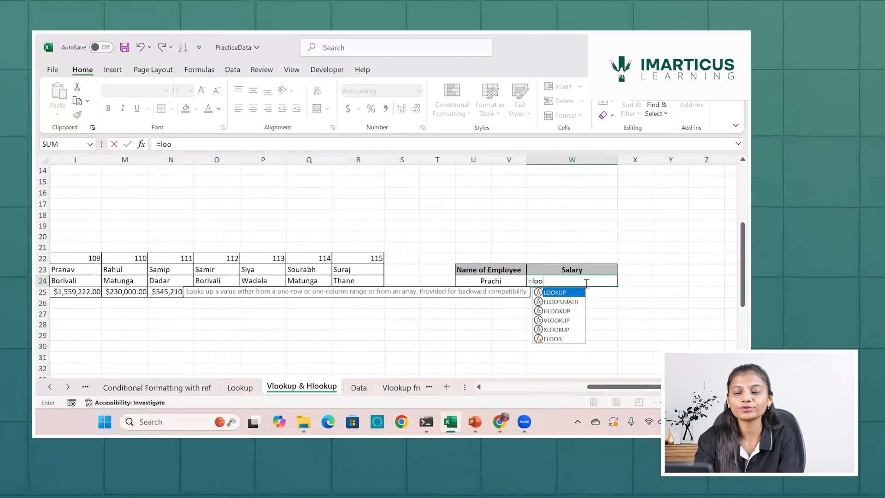
key(Tab)
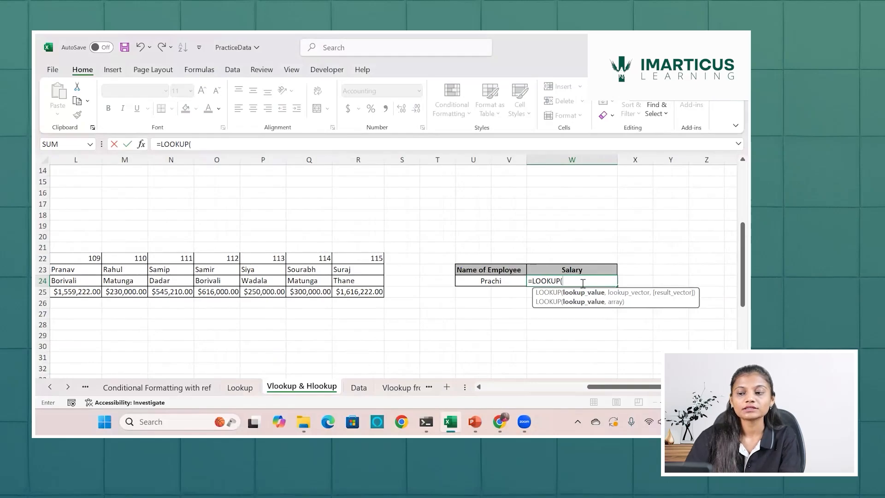
click(509, 277)
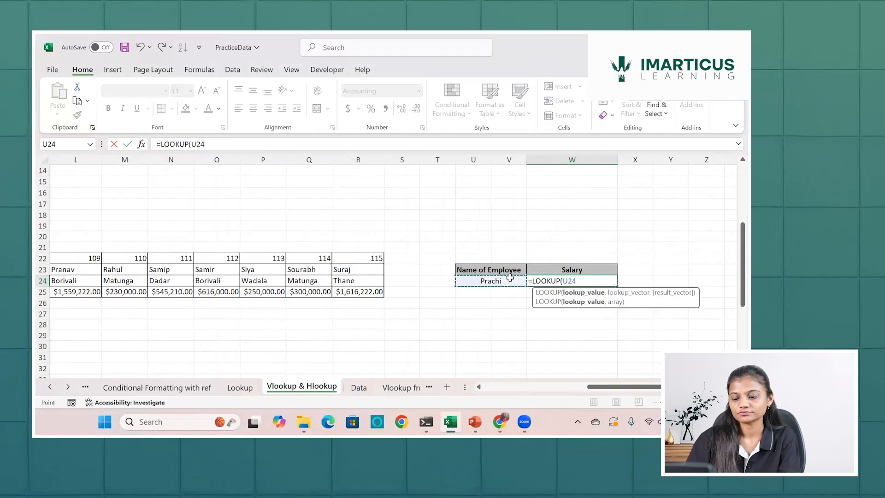
text(,)
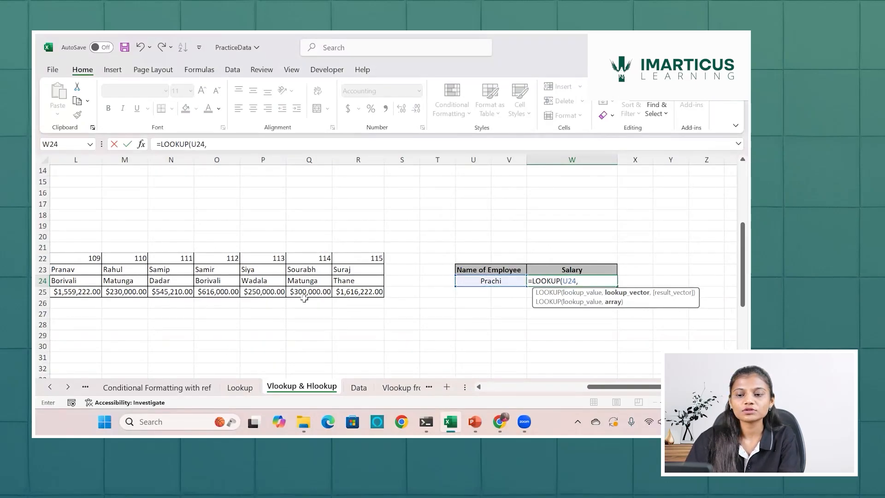
Set the E_Id cells D22:R22 of the transposed table as the formula's lookup vector
scroll(304, 297, left, 5)
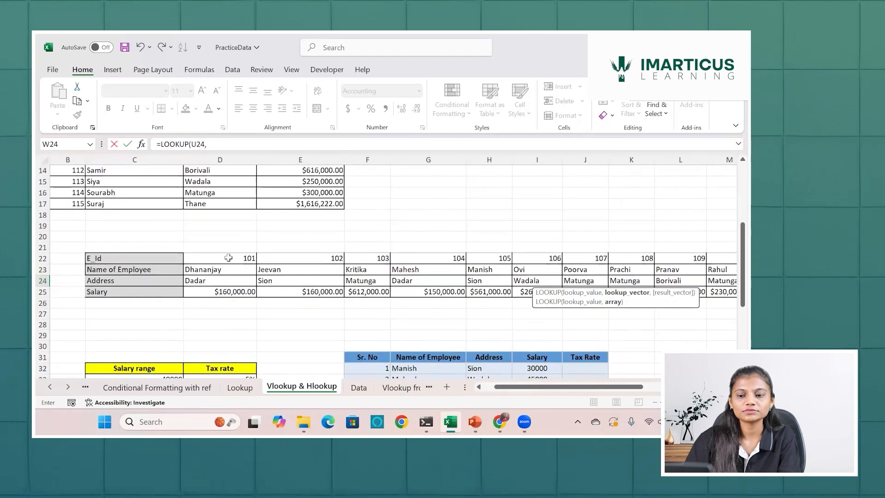
click(233, 258)
drag(299, 259, 691, 260)
scroll(690, 258, right, 4)
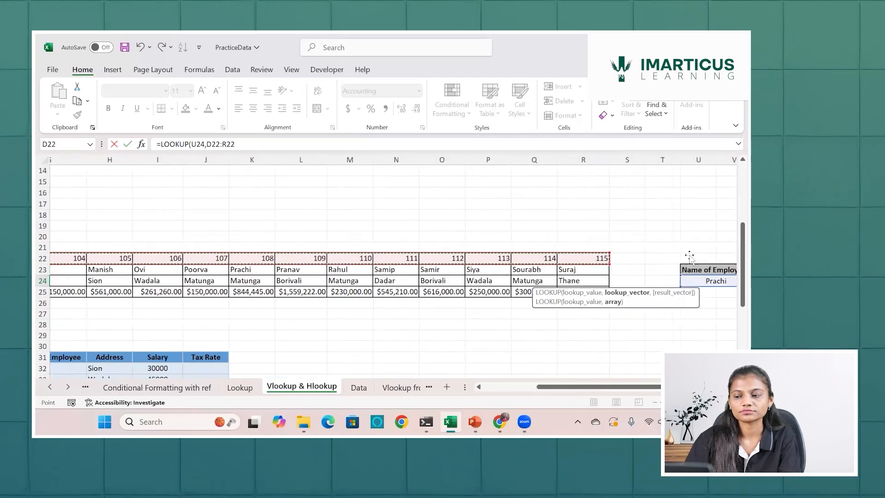
text(,)
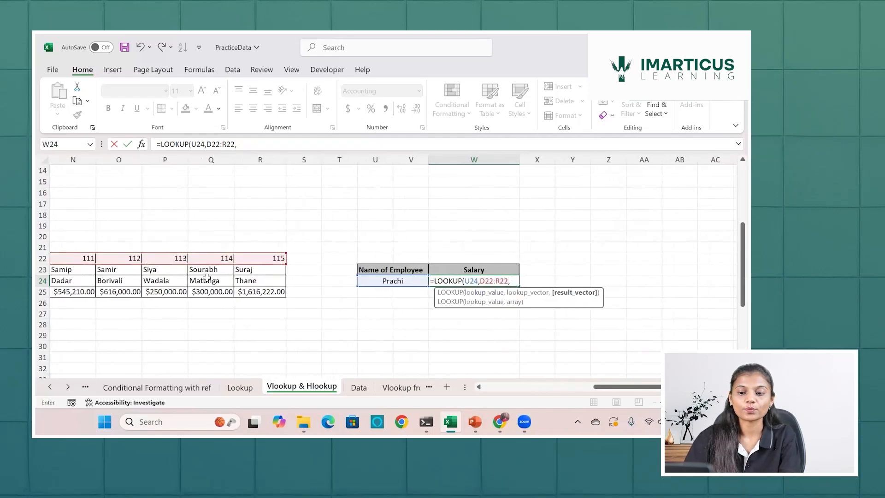
Add the salary cells D25:R25 as the result vector and enter the formula in W24
scroll(207, 278, left, 6)
scroll(207, 277, left, 1)
click(259, 290)
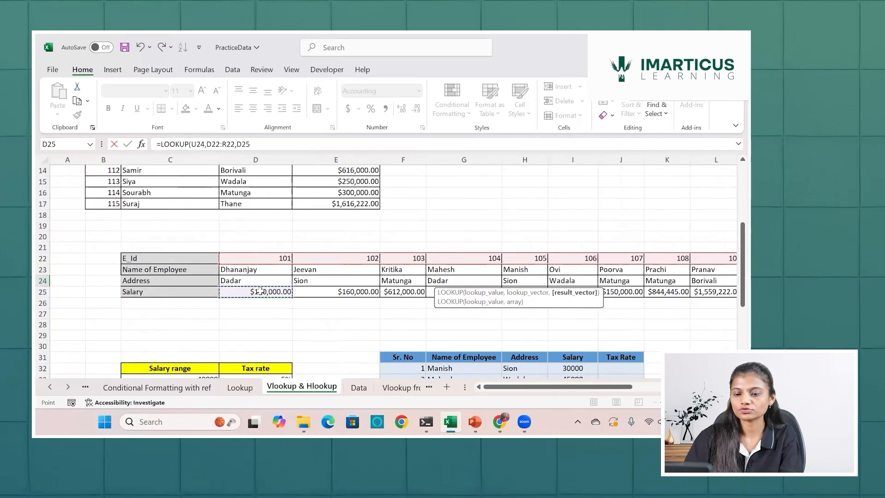
key(ctrl+shift+Right)
key(Return)
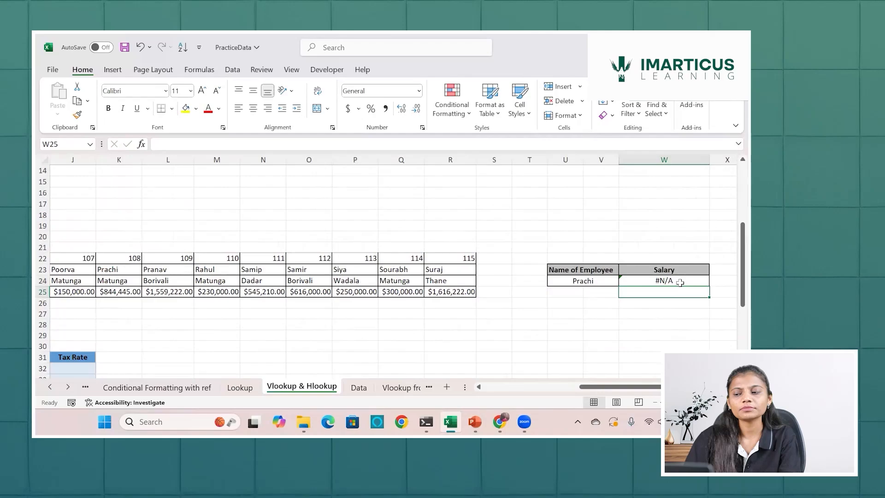
Examine the error in W24, comparing the lookup value in U24 with the E_Id values in D22:R22
click(680, 282)
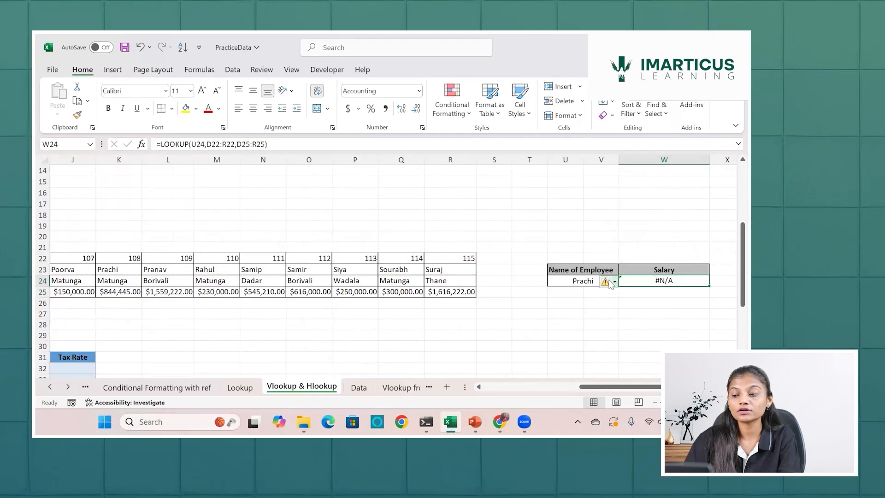
mouse_move(609, 283)
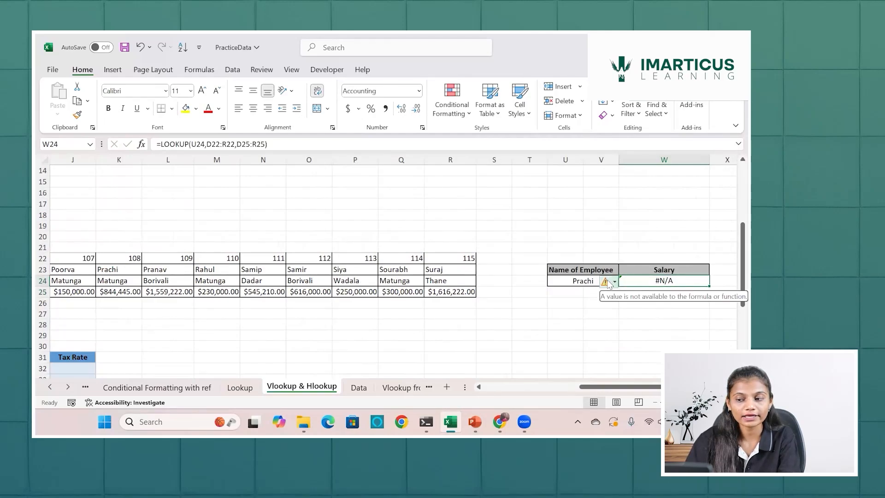
click(587, 285)
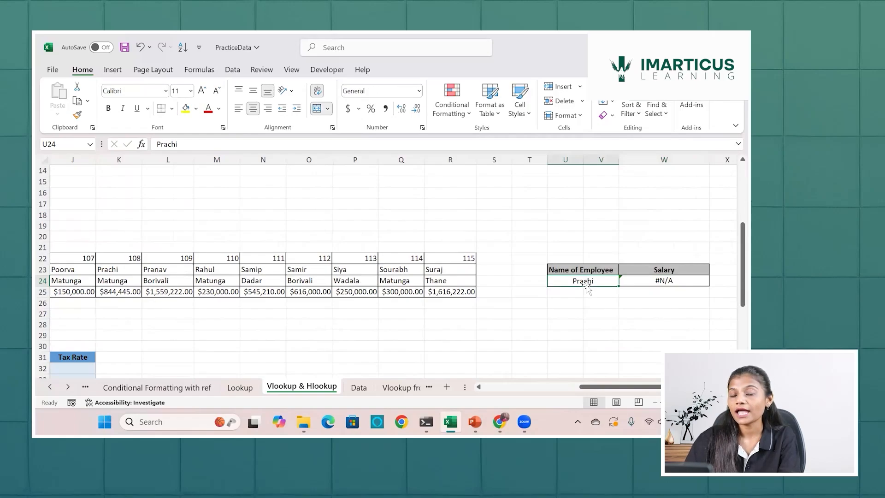
scroll(269, 260, left, 5)
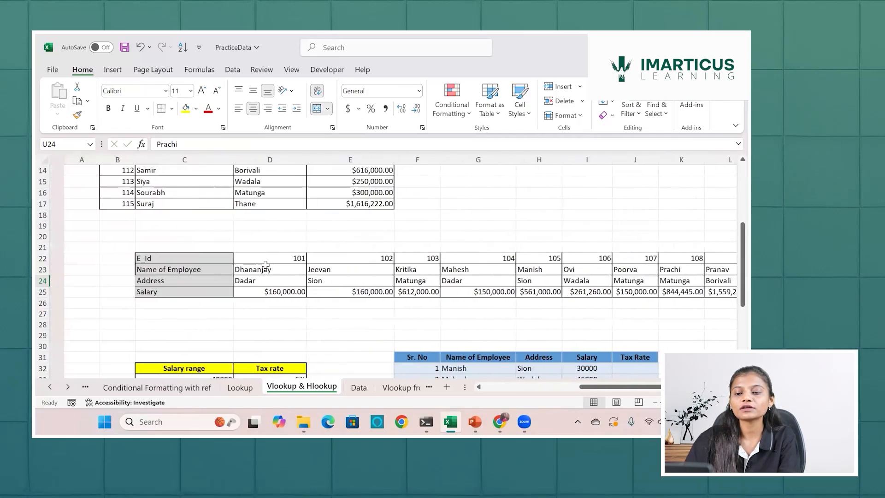
click(269, 260)
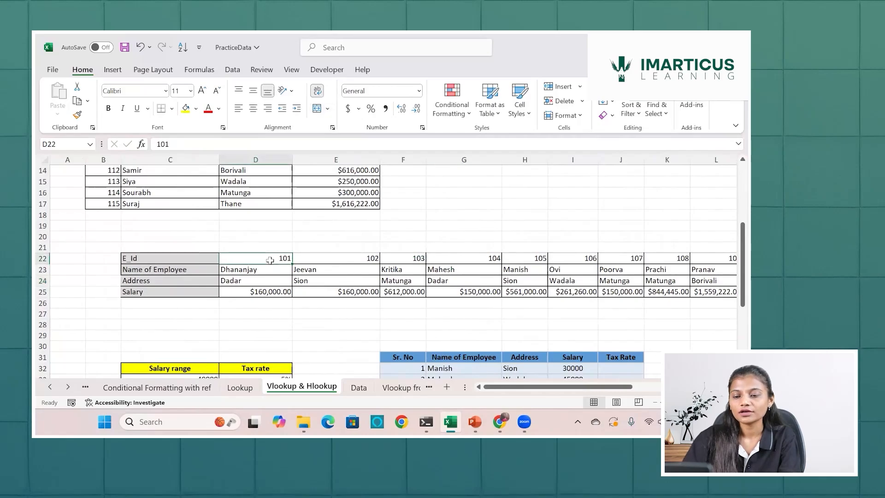
key(ctrl+shift+Right)
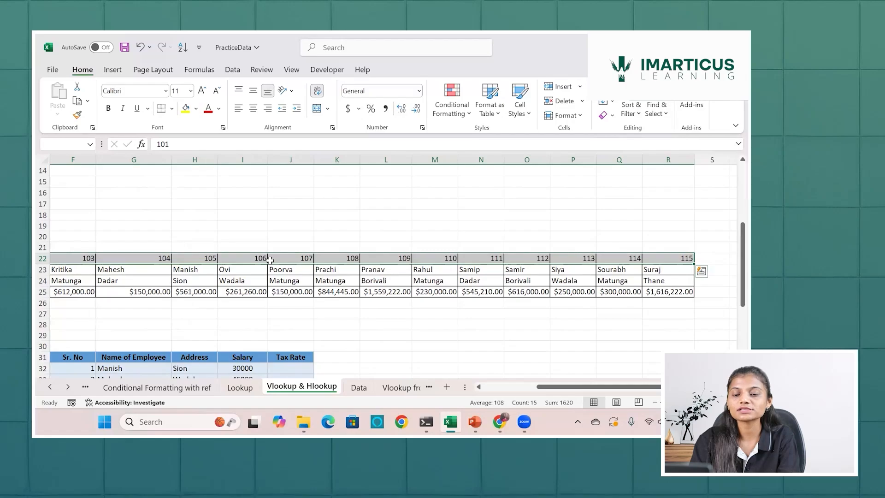
Clear the failed formula in W24 and begin a new LOOKUP with the employee name in U24 as the lookup value
scroll(270, 260, right, 5)
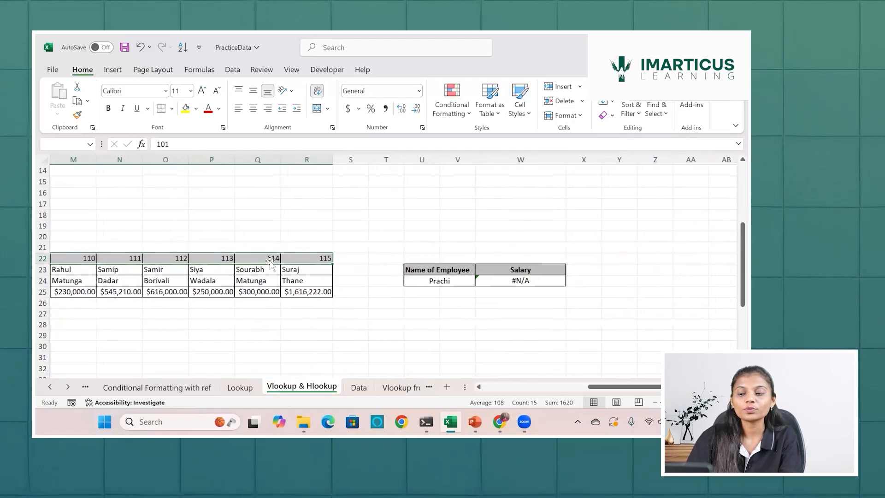
click(515, 282)
key(Delete)
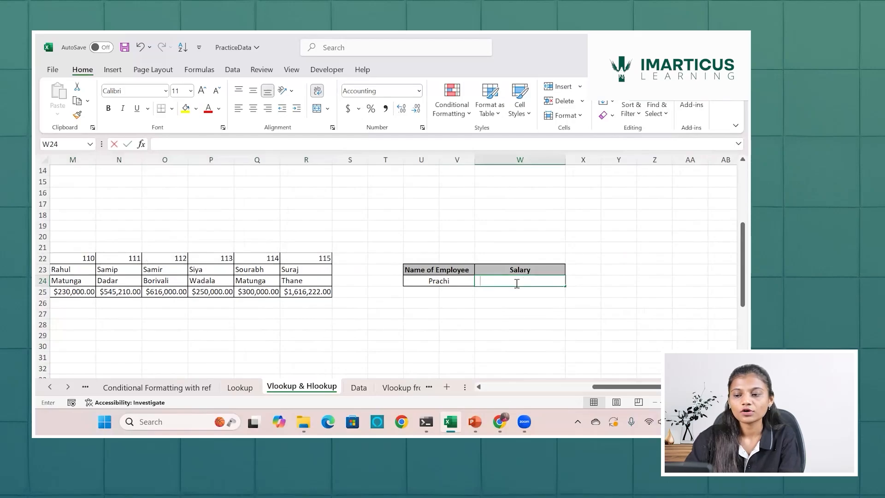
text(=)
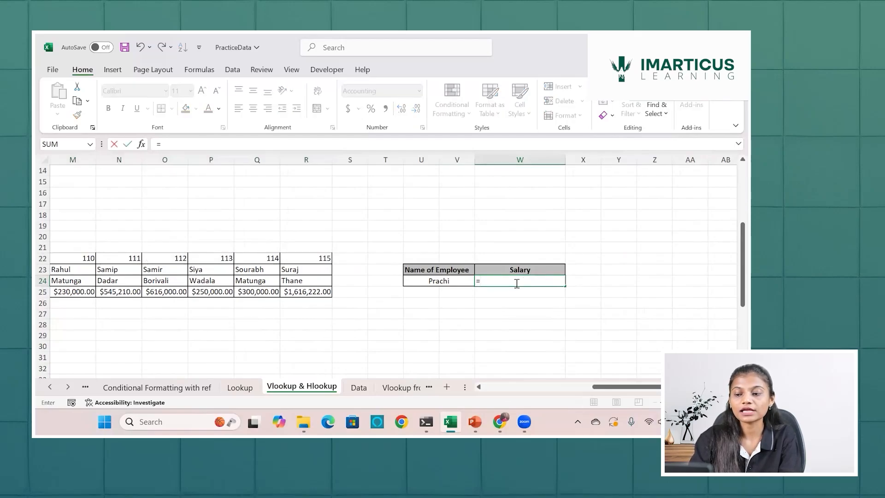
text(loo)
key(Tab)
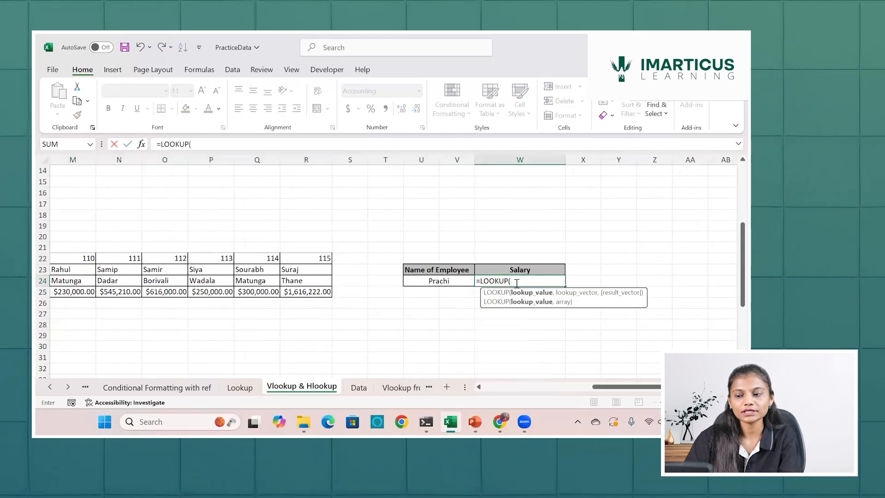
click(455, 278)
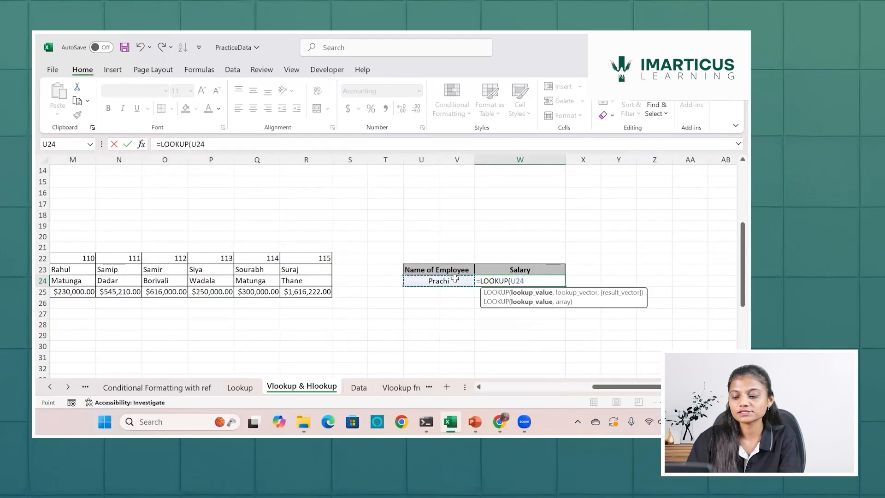
text(,)
Set the employee name cells D23:R23 of the transposed table as the formula's lookup vector
scroll(283, 276, left, 10)
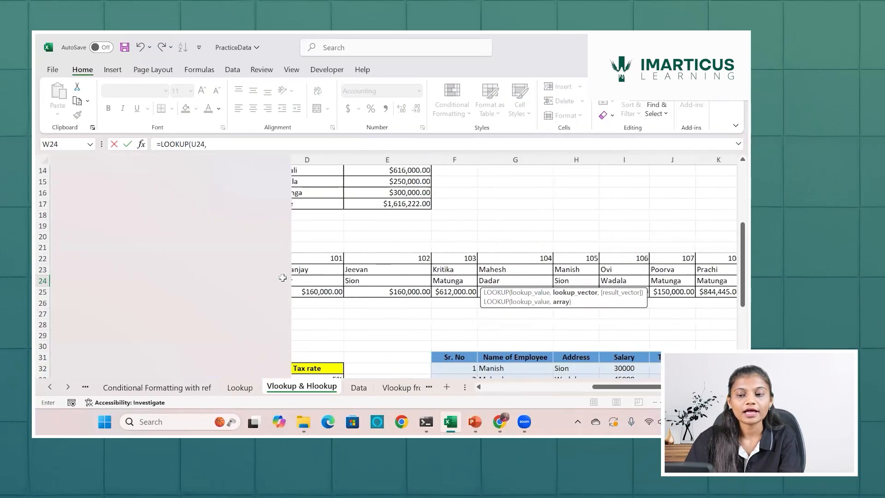
click(246, 271)
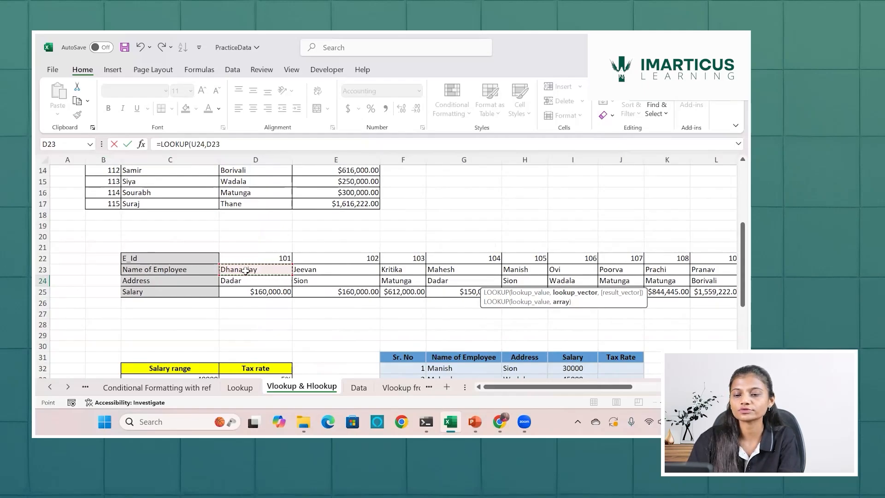
key(ctrl+shift+Right)
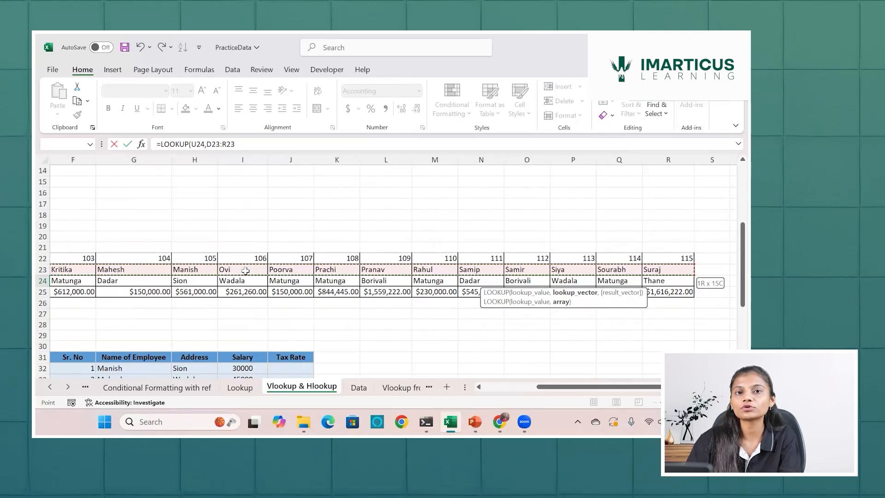
text(,)
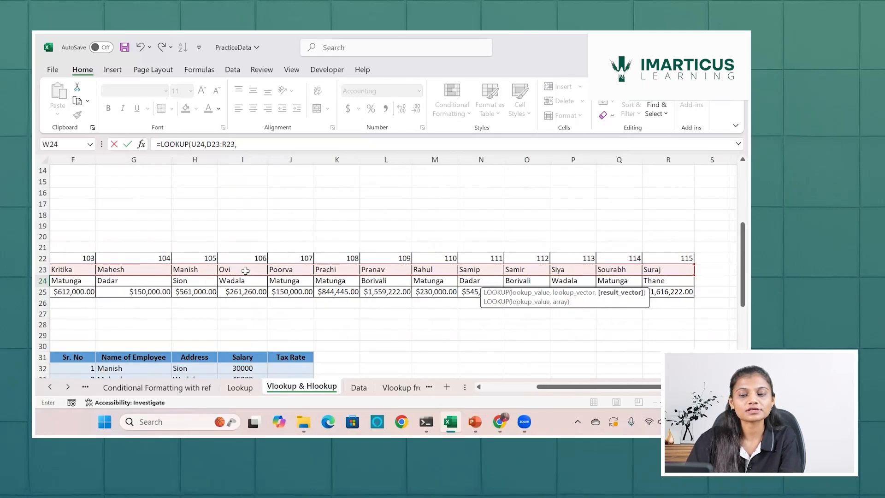
Add the salary cells D25:R25 as the result vector, enter the formula in W24 and check its result against K25
click(165, 292)
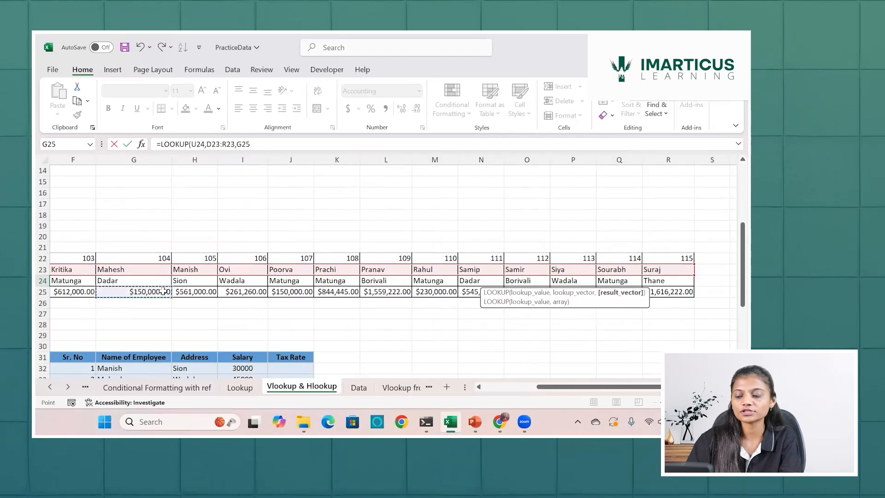
key(BackSpace)
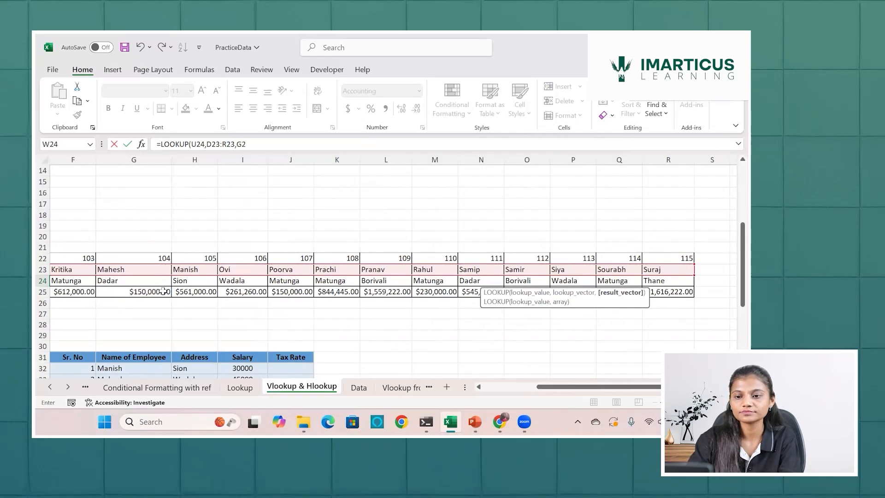
key(BackSpace)
key(BackSpace)
scroll(120, 301, left, 5)
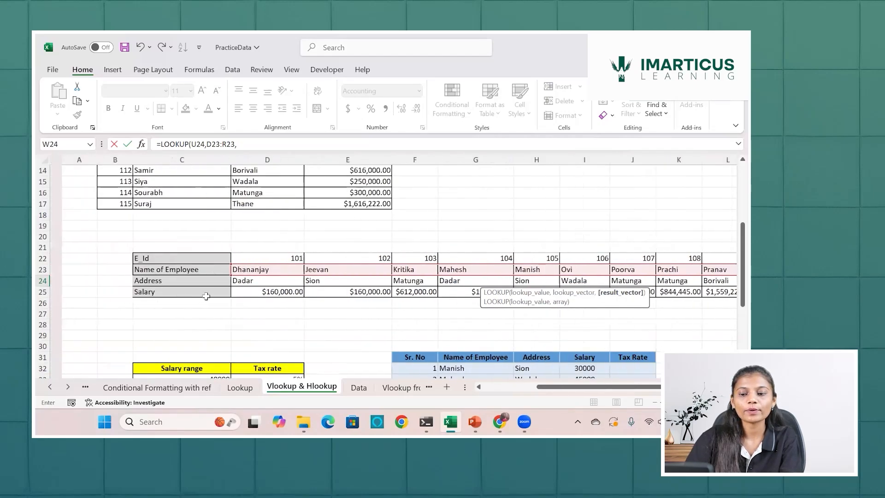
click(249, 292)
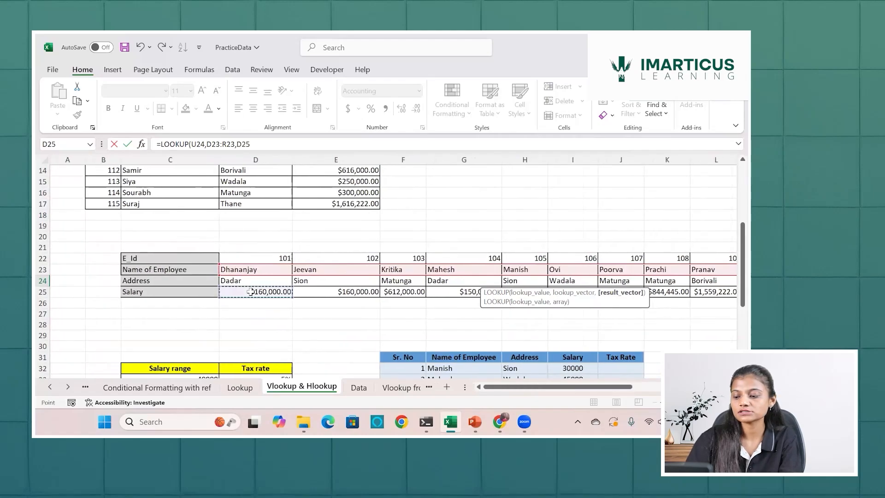
key(ctrl+shift+Right)
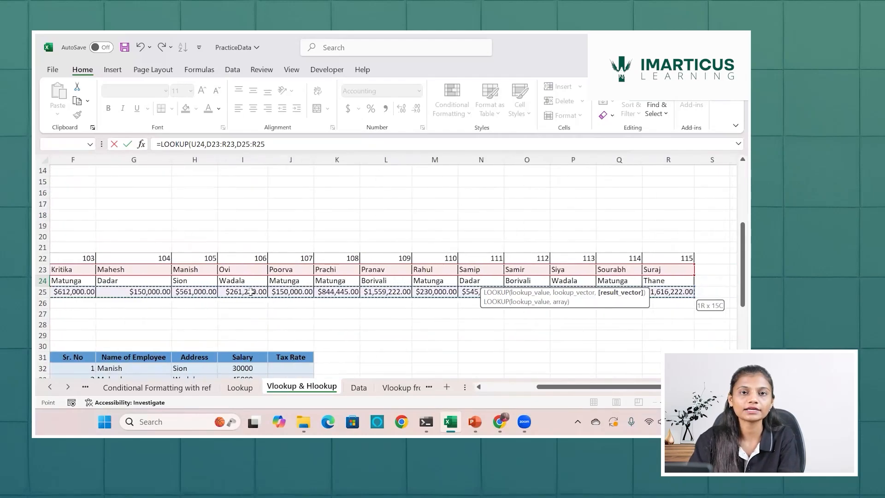
key(Return)
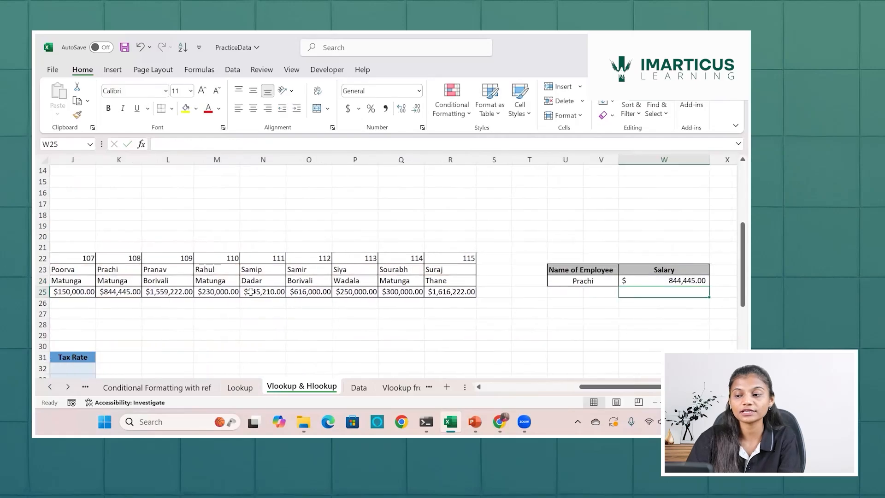
click(661, 278)
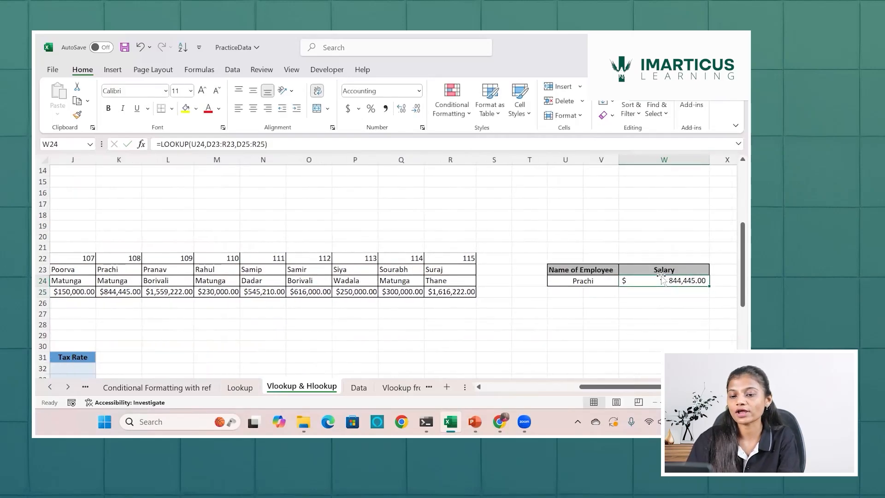
click(113, 291)
click(673, 282)
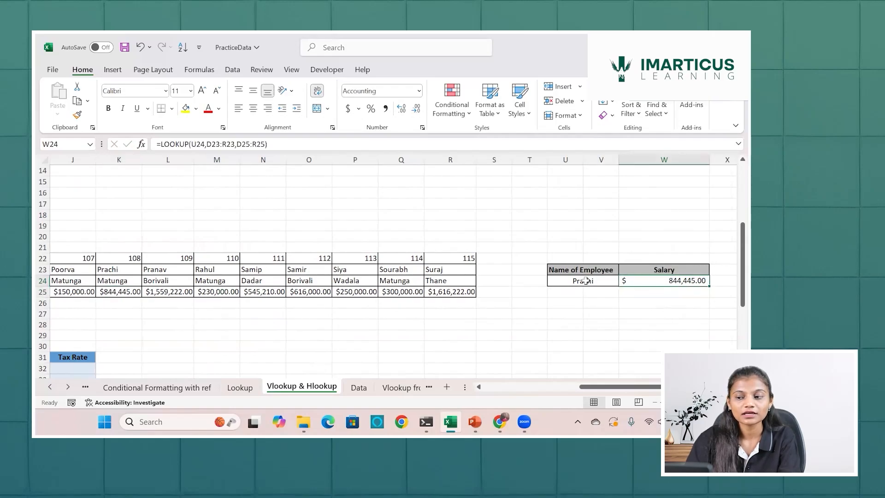
Replace the employee name in U24 with the name from I23 to test the LOOKUP formula
click(585, 281)
key(BackSpace)
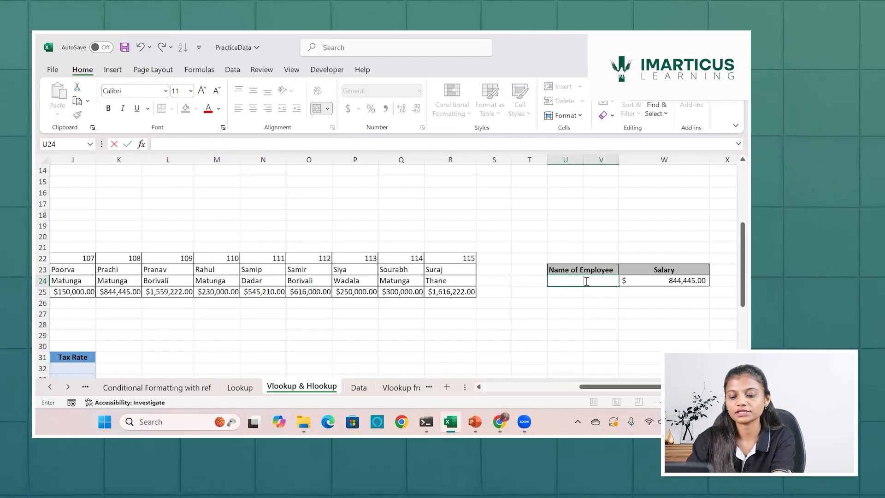
text(Ovu)
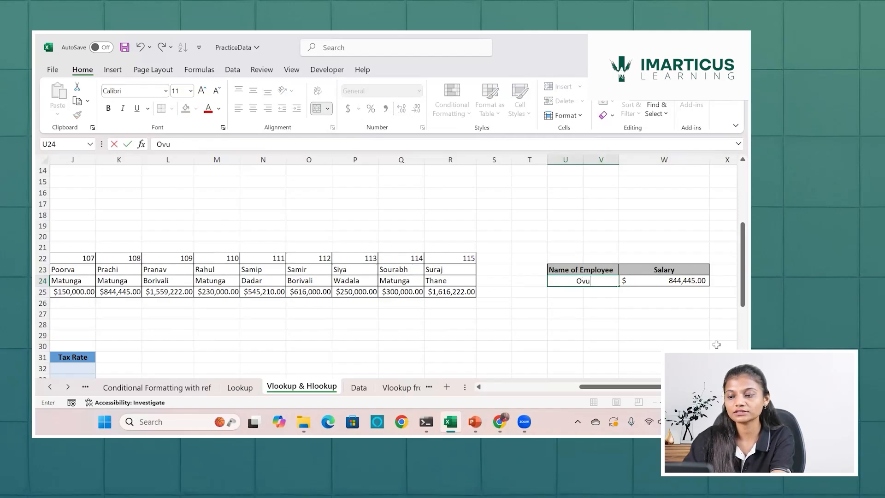
key(BackSpace)
text(i)
key(Return)
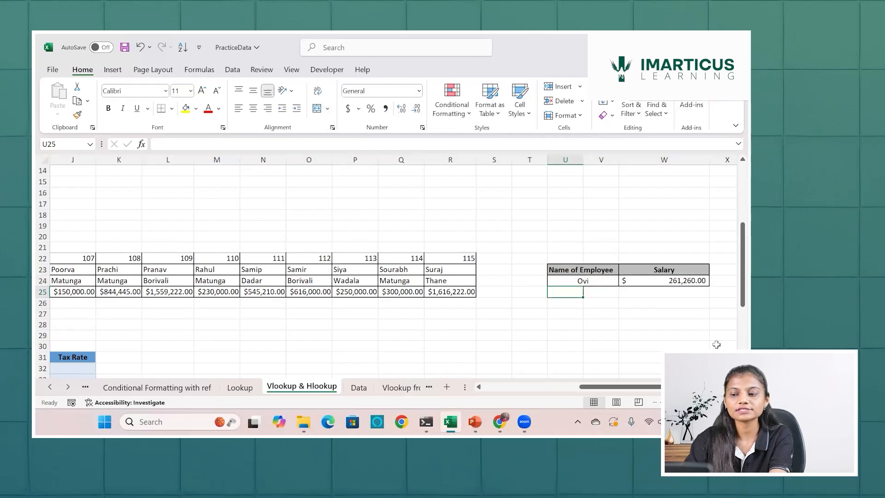
Enter a name missing from the transposed table in U24 and compare the returned salary with the names in row 23
click(597, 283)
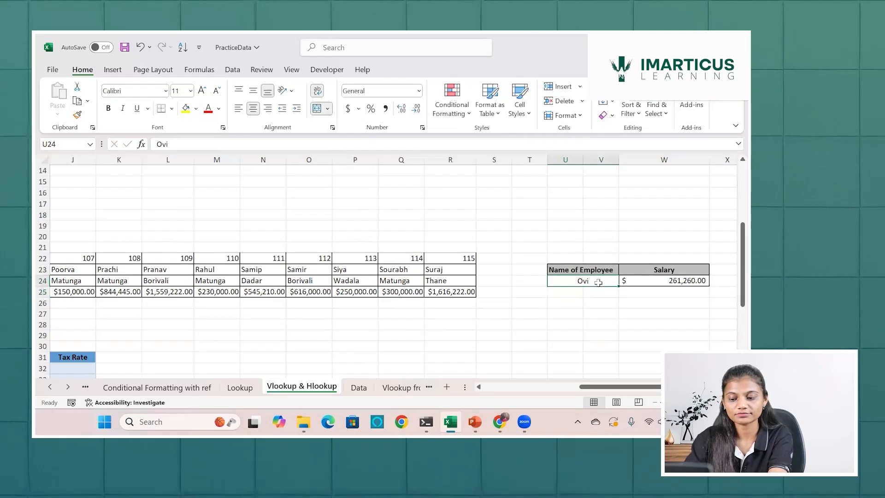
text(J)
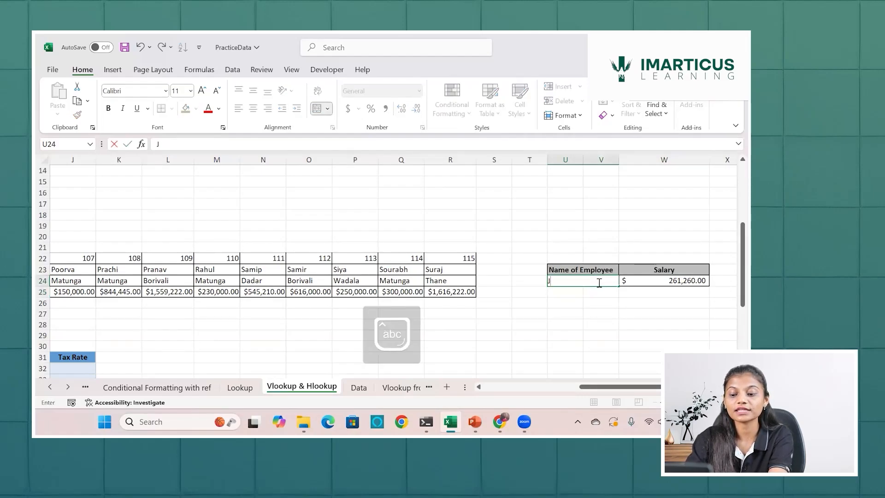
text(ay)
key(Return)
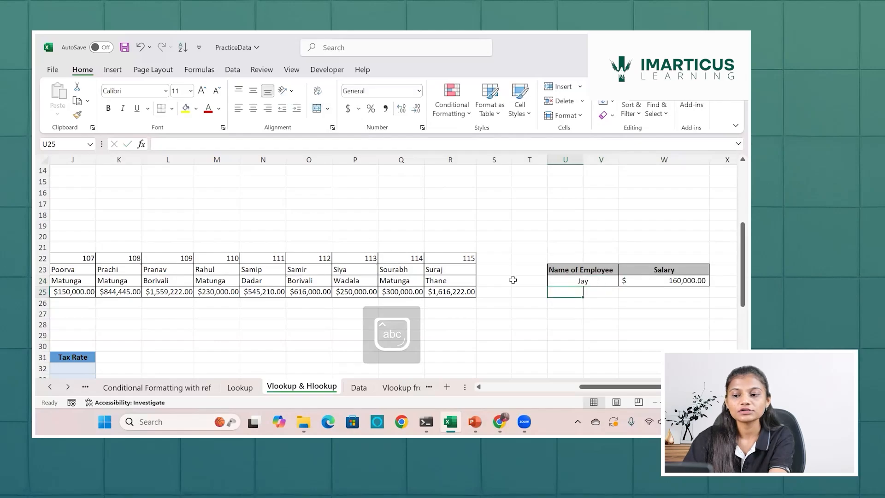
scroll(425, 277, left, 6)
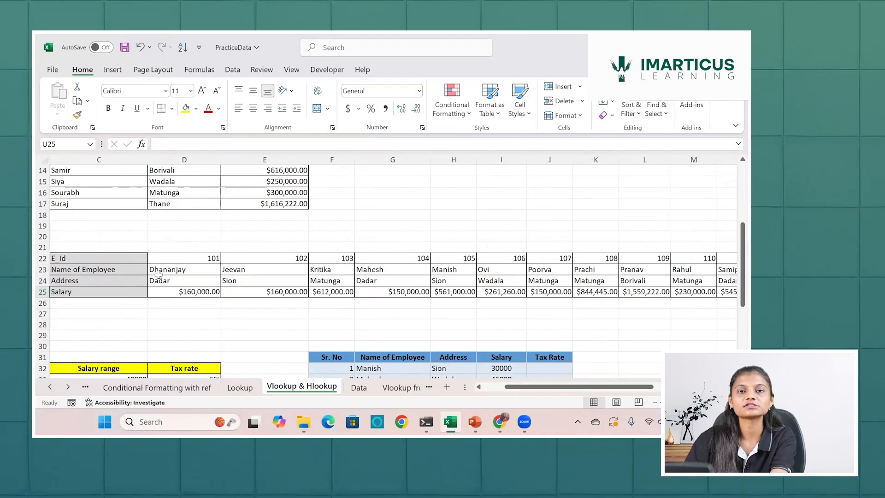
scroll(158, 275, right, 6)
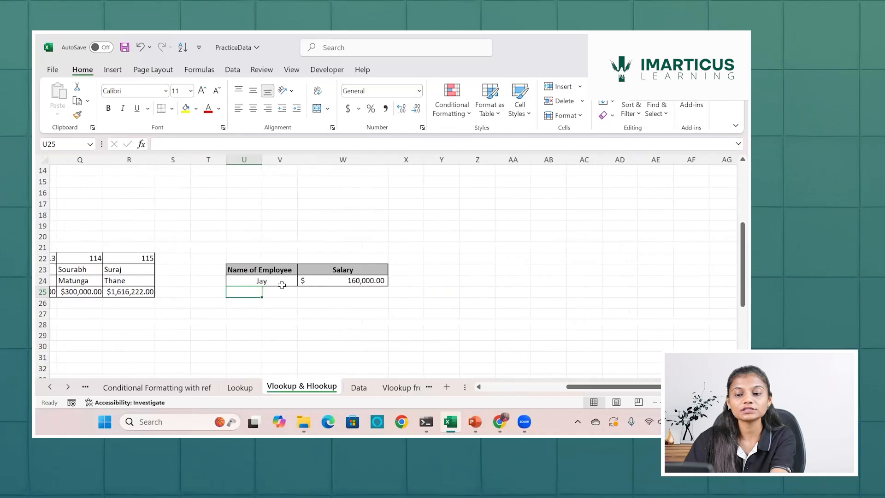
Replace the LOOKUP formula in W24 with the start of a VLOOKUP that uses U24 as its lookup value
click(322, 281)
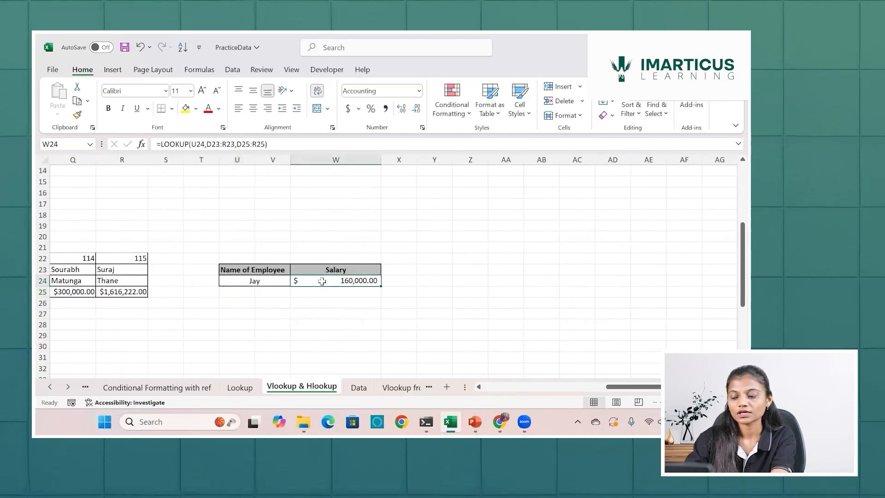
key(BackSpace)
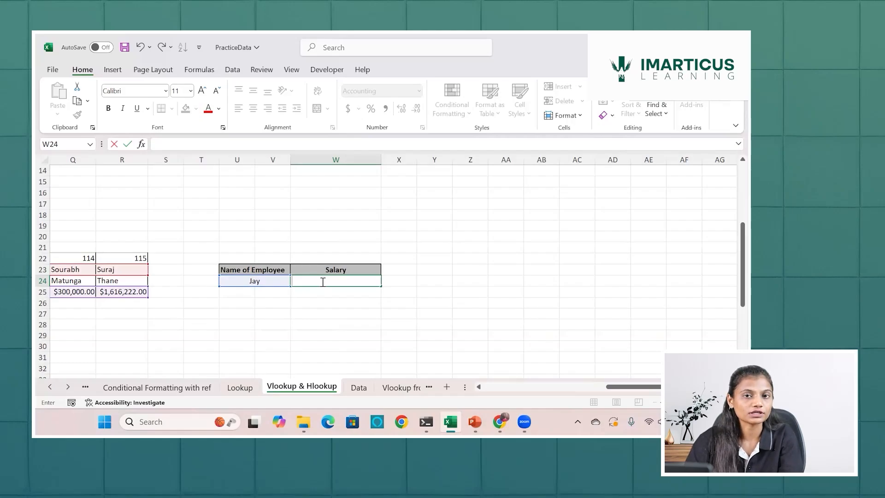
text(=)
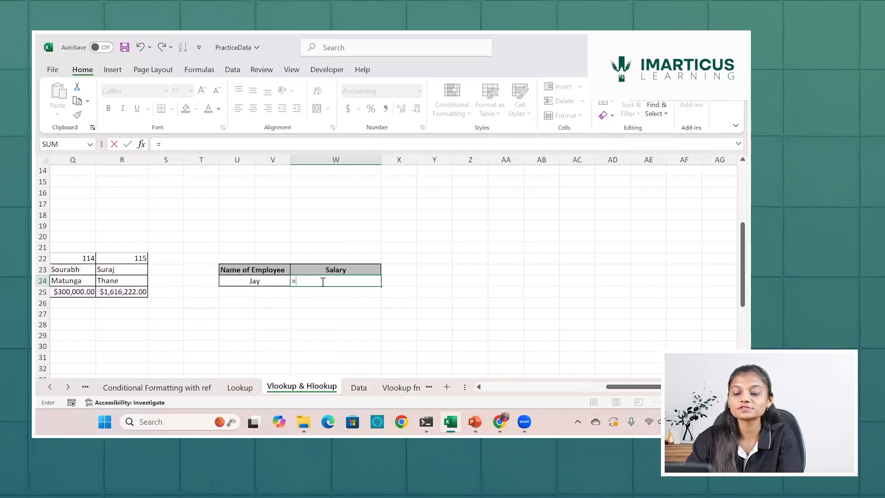
text(vl)
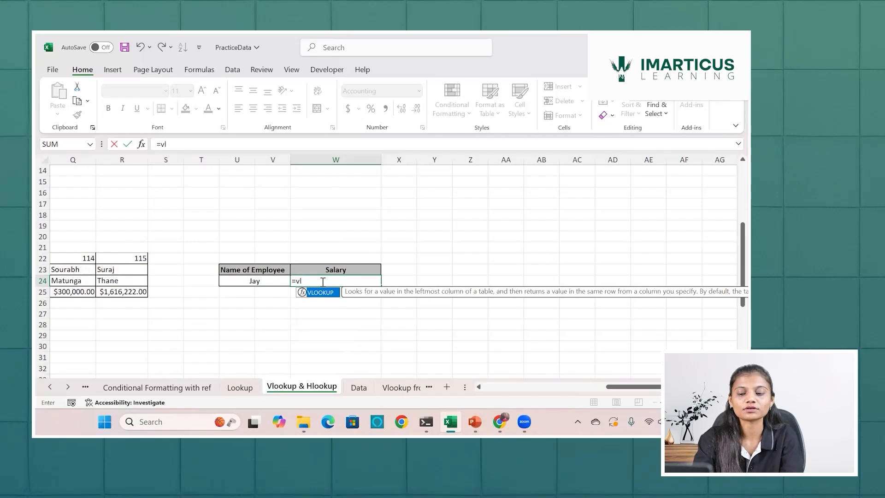
key(Tab)
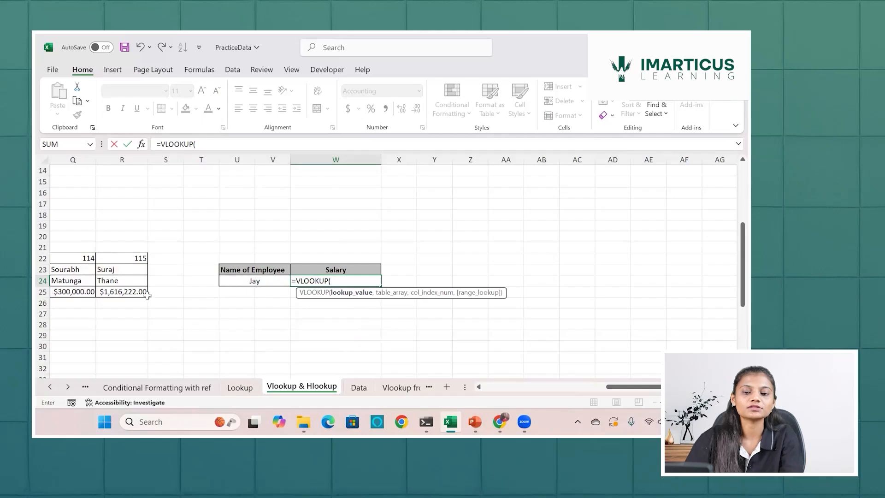
scroll(147, 295, left, 6)
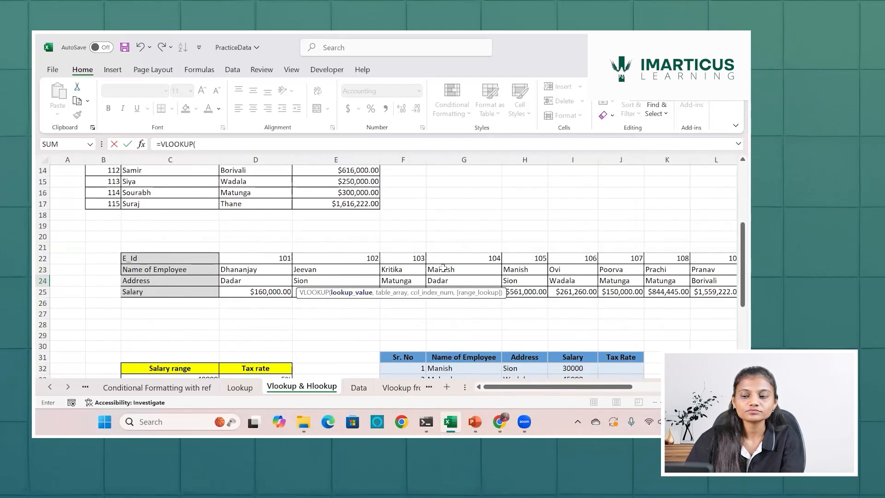
scroll(443, 268, right, 5)
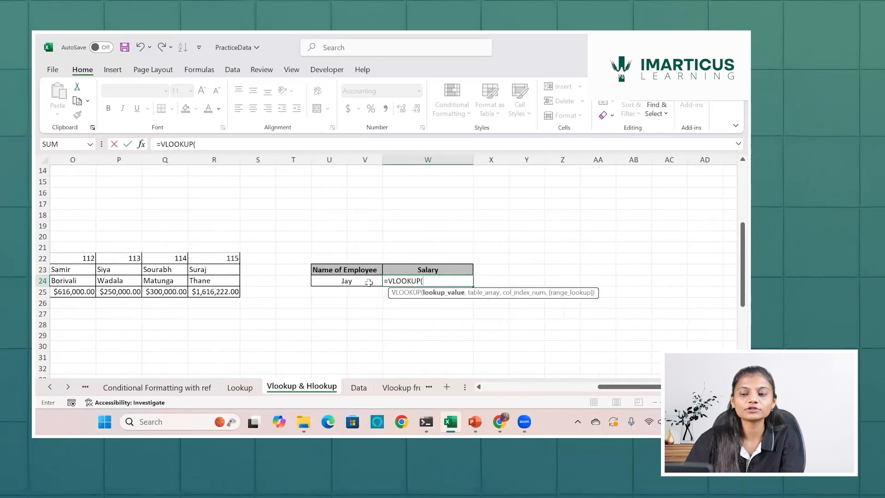
click(369, 282)
text(,)
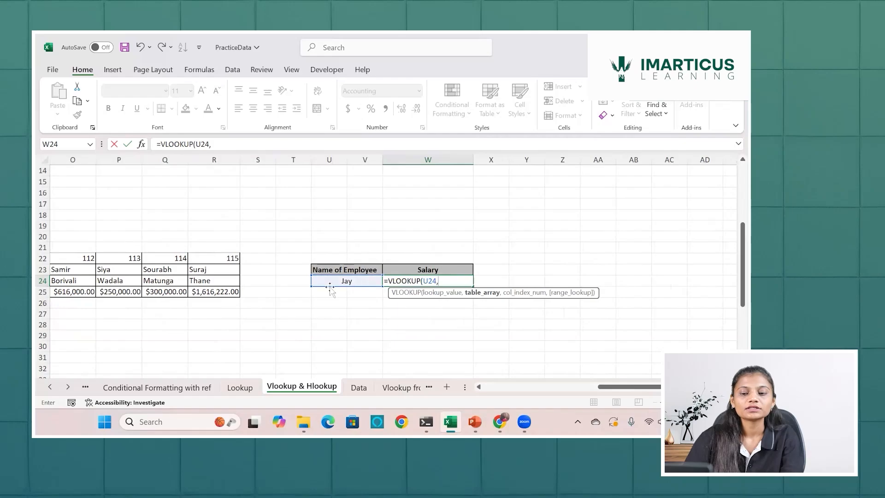
Add the transposed table's rows from Name of Employee to Salary, C23:R25, as the table array of the VLOOKUP in W24
scroll(206, 295, left, 5)
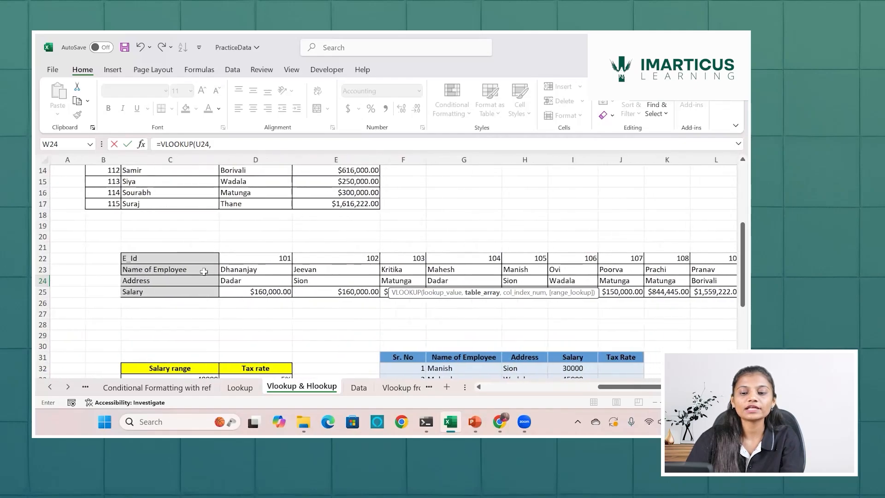
click(203, 271)
drag(203, 271, 202, 293)
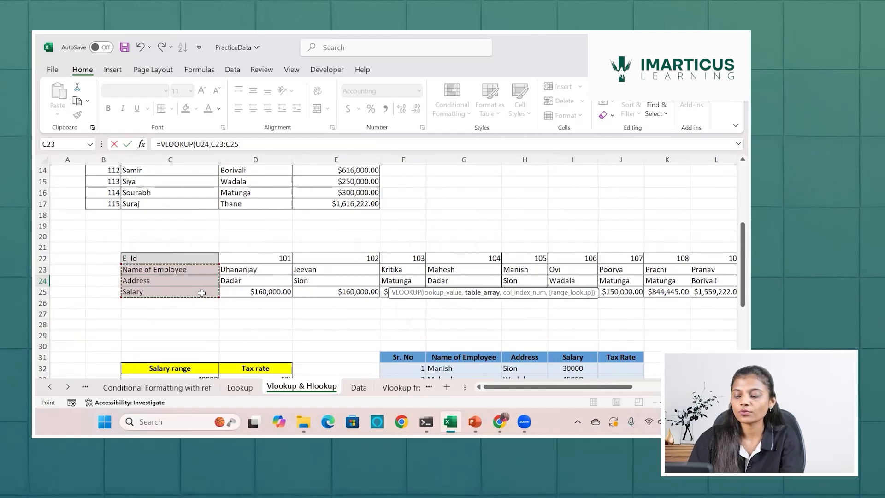
key(ctrl+shift+Right)
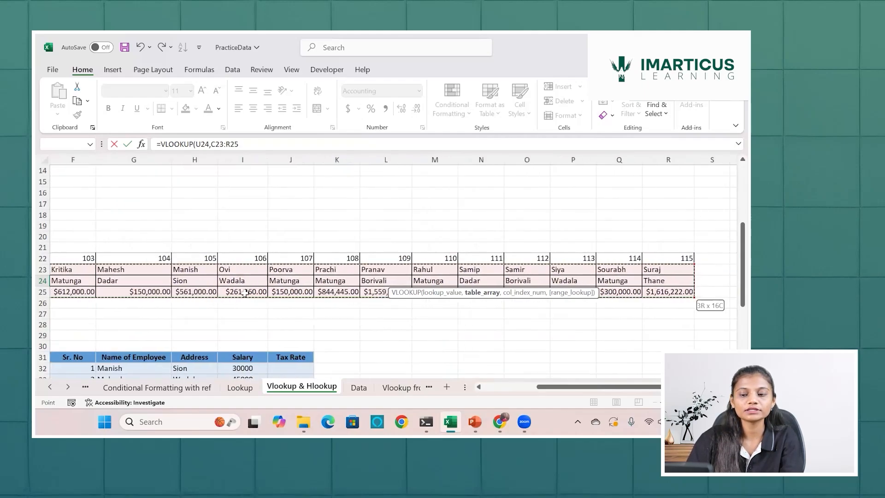
scroll(531, 271, right, 10)
scroll(531, 271, right, 1)
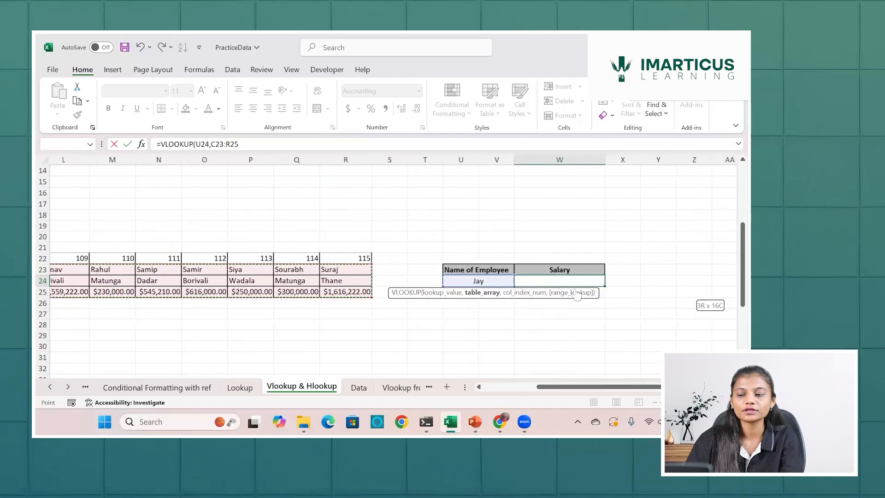
text(,)
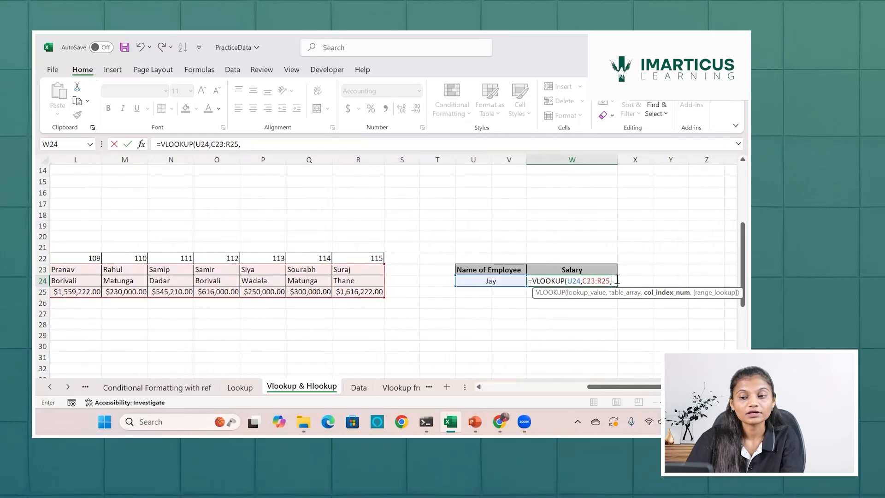
Complete the VLOOKUP in W24 with column index 3 and FALSE for an exact match, and enter the formula
scroll(281, 278, left, 6)
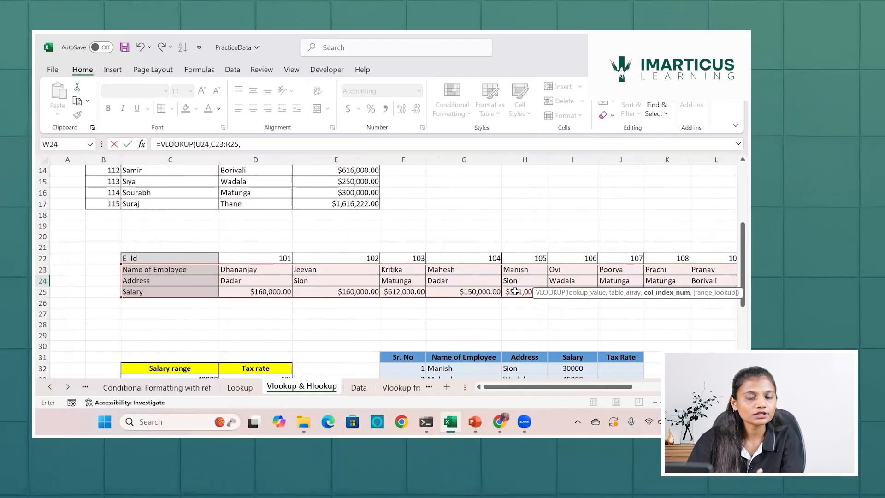
scroll(516, 292, right, 5)
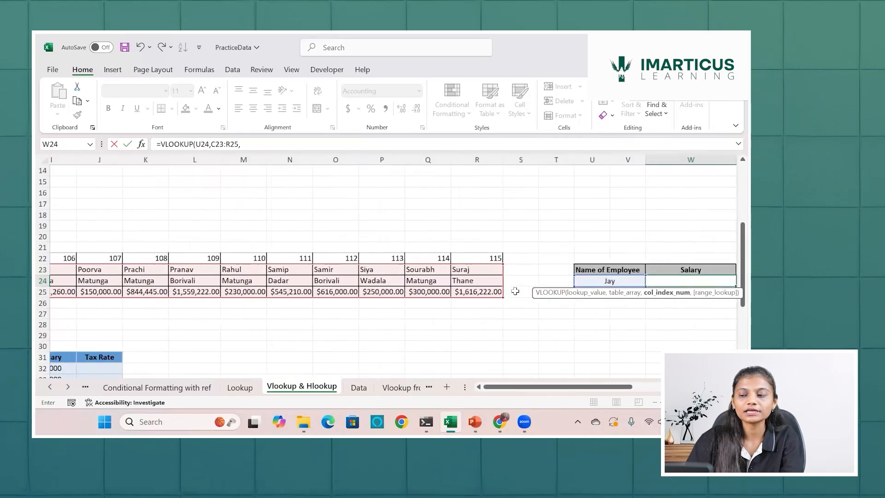
scroll(515, 291, right, 3)
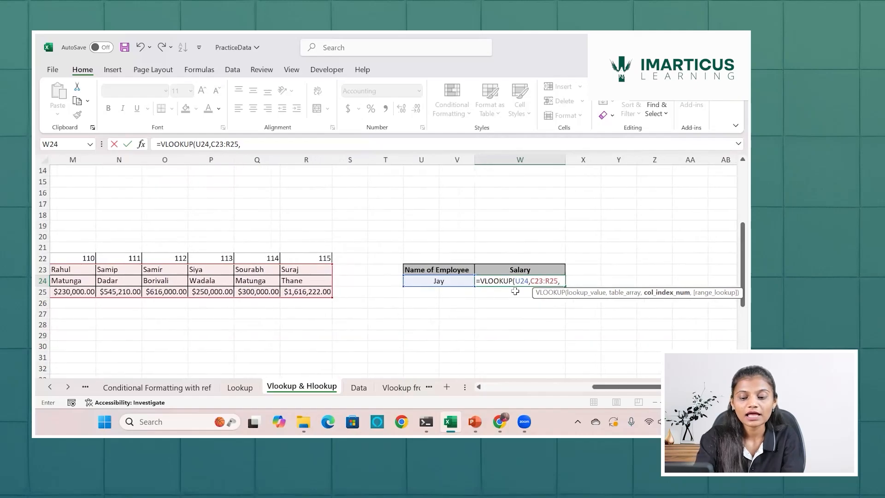
text(3)
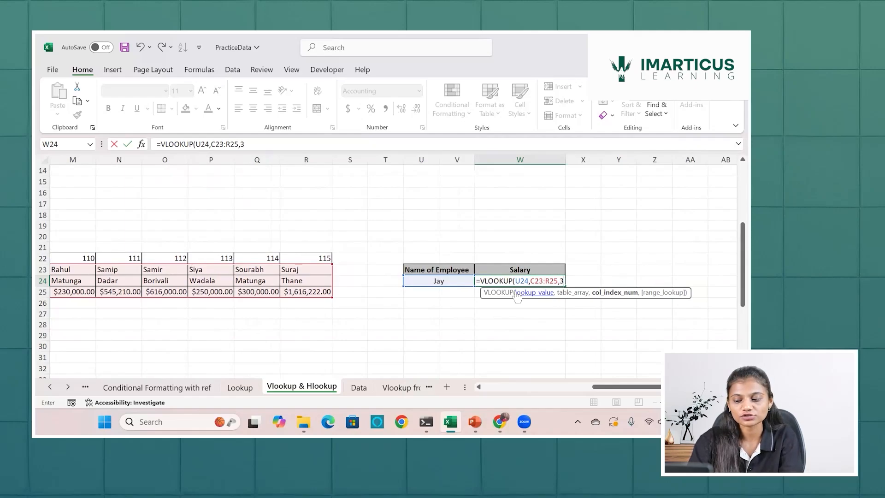
text(,)
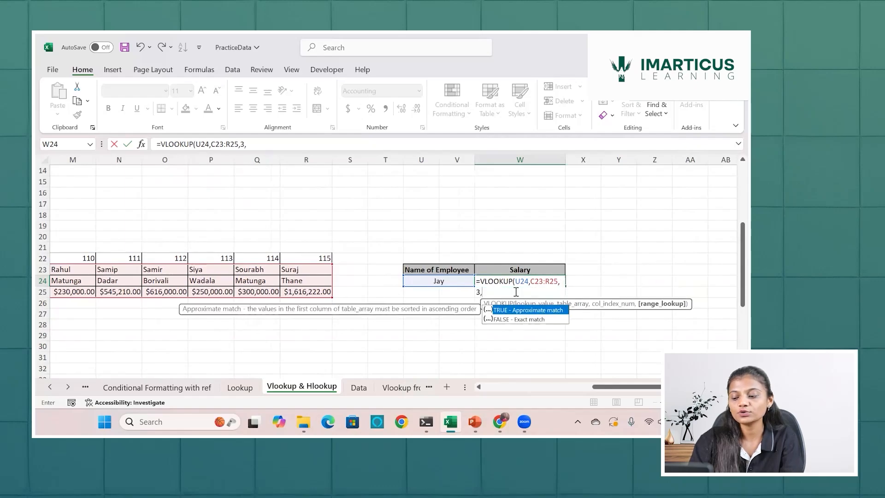
key(Down)
key(Tab)
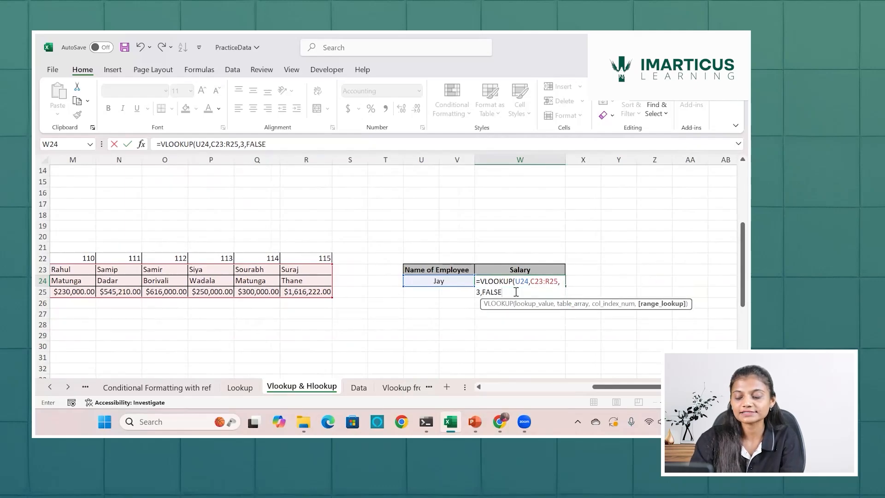
text())
key(Return)
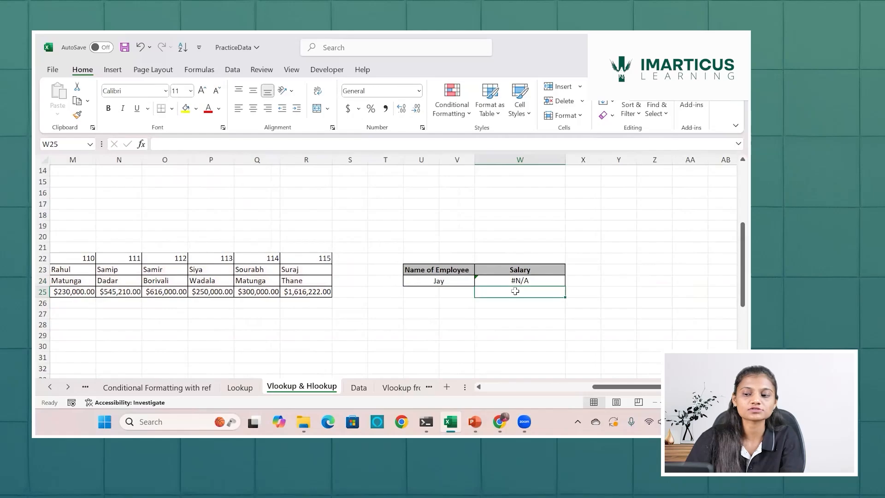
Replace the employee name in U24 with the name from E23 to test the exact-match VLOOKUP
click(448, 277)
text(Jeev)
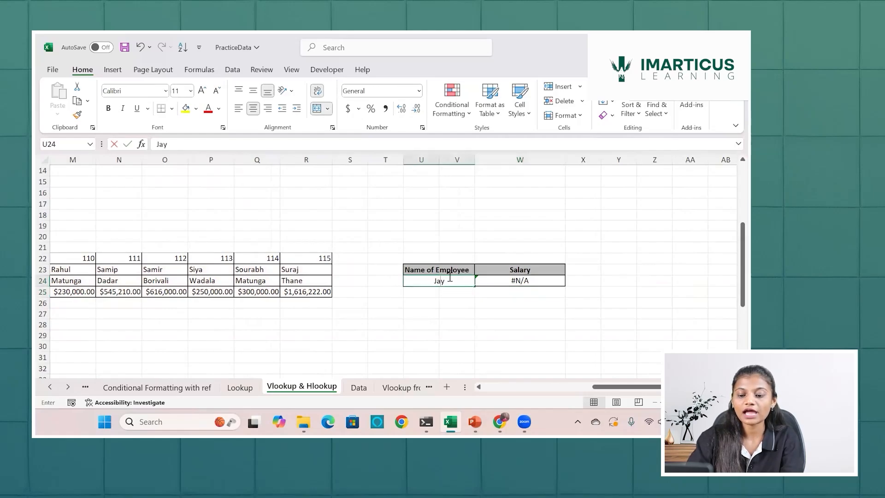
text(an)
key(Return)
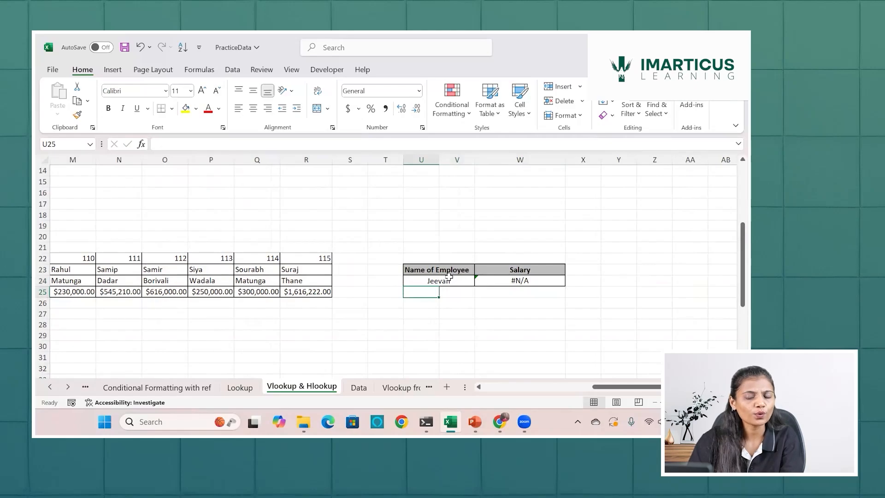
Change the range lookup argument of the VLOOKUP in W24 to TRUE for an approximate match
click(513, 279)
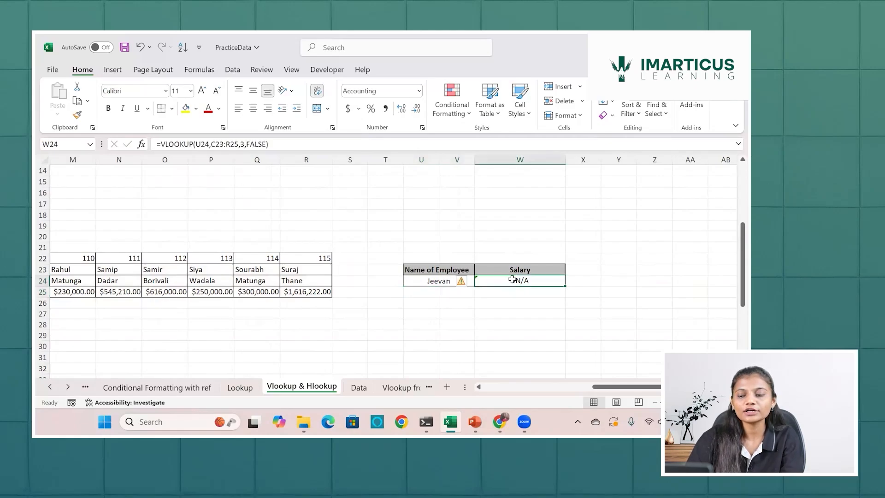
double_click(513, 278)
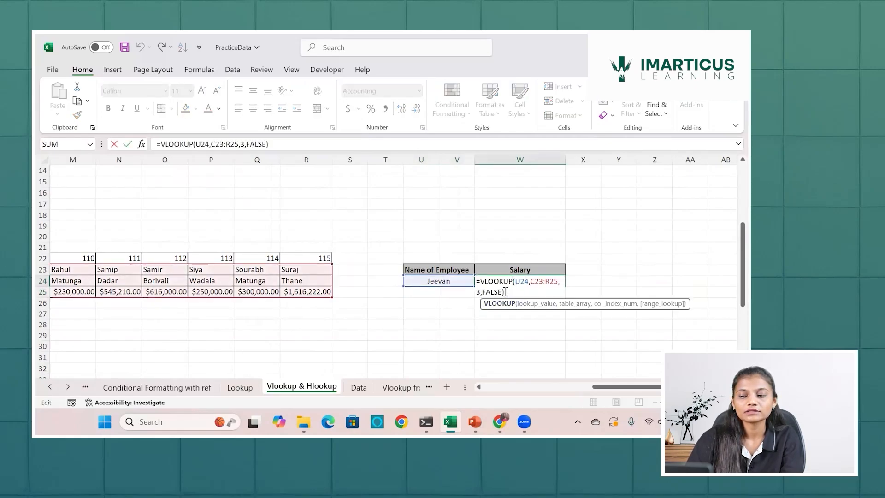
click(502, 292)
key(BackSpace)
key(BackSpace)
key(BackSpace)
key(BackSpace)
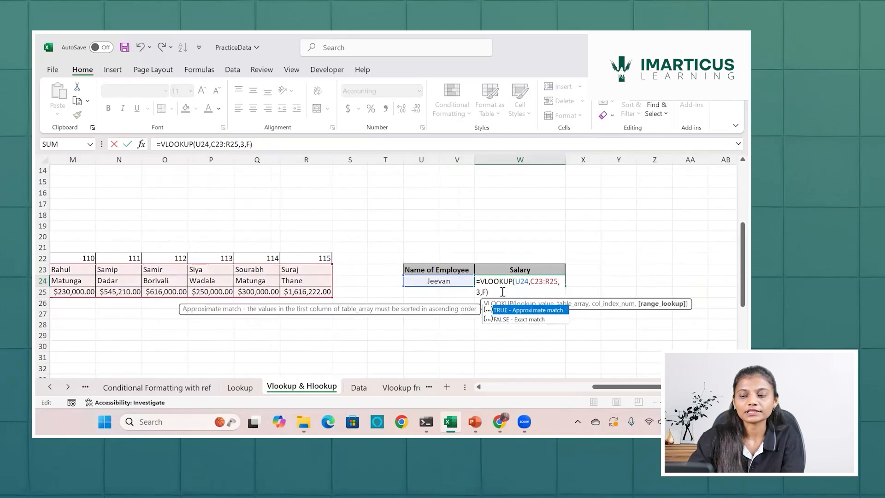
key(Tab)
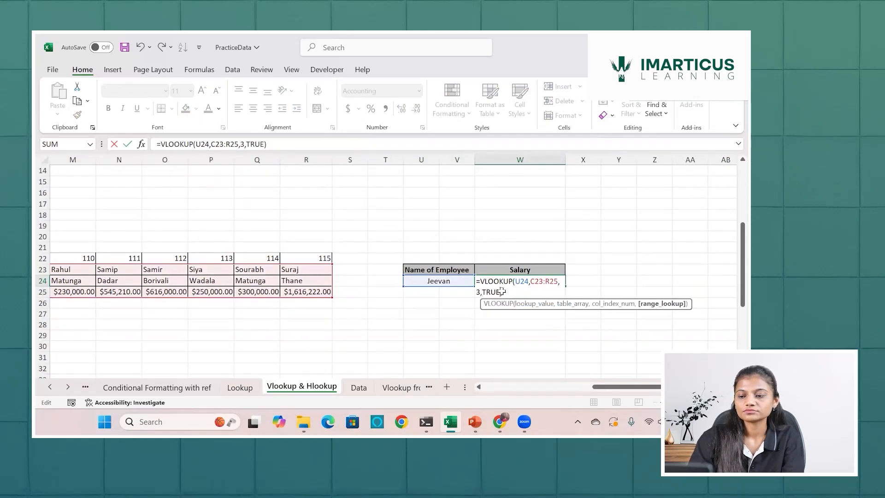
key(Return)
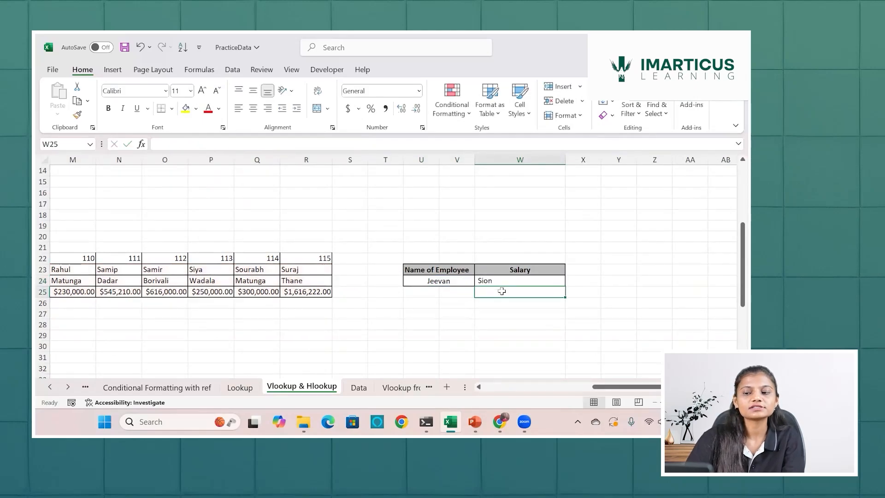
Compare the VLOOKUP result in W24 with the employee's name and address in E23:E24 of the transposed table
click(459, 281)
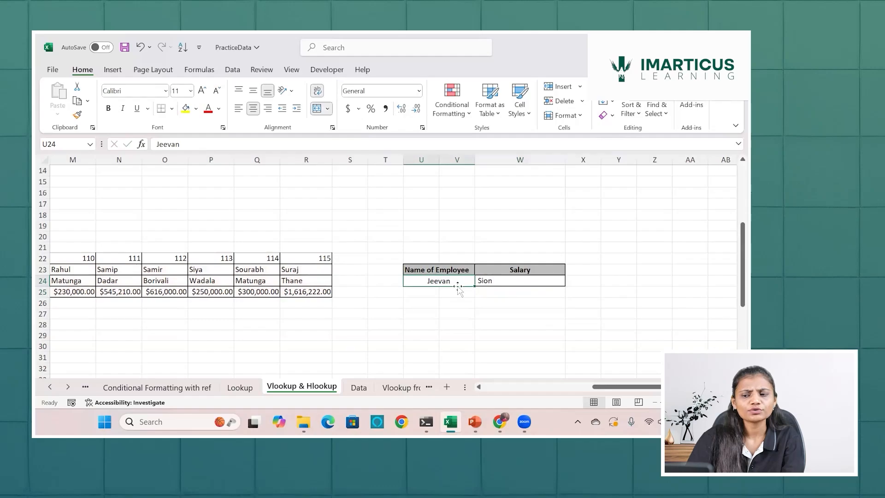
click(507, 284)
scroll(507, 286, left, 3)
scroll(507, 285, left, 7)
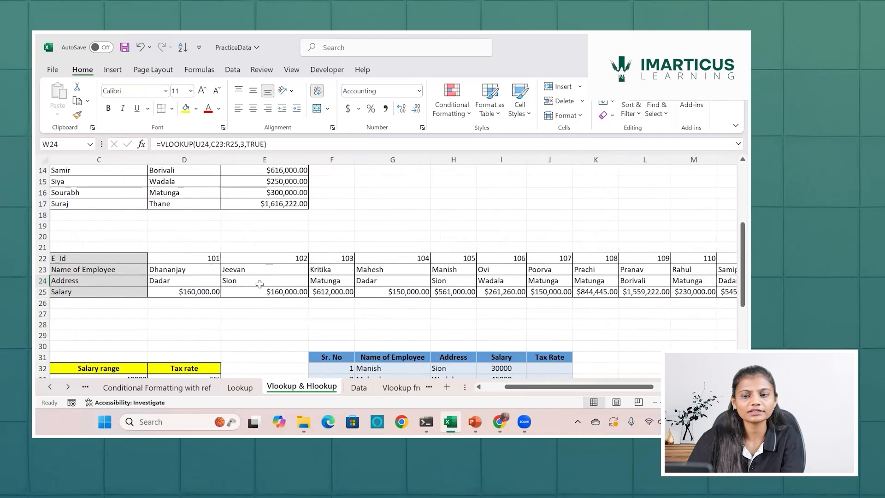
click(260, 282)
scroll(259, 283, left, 1)
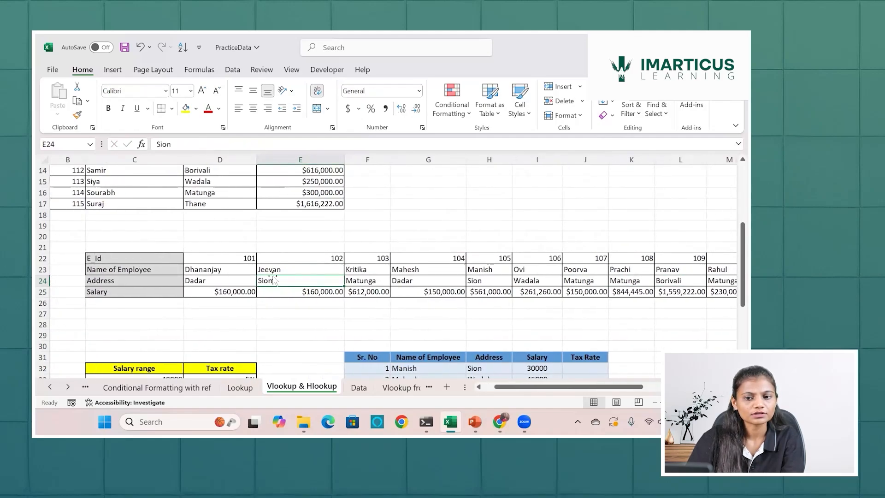
click(292, 271)
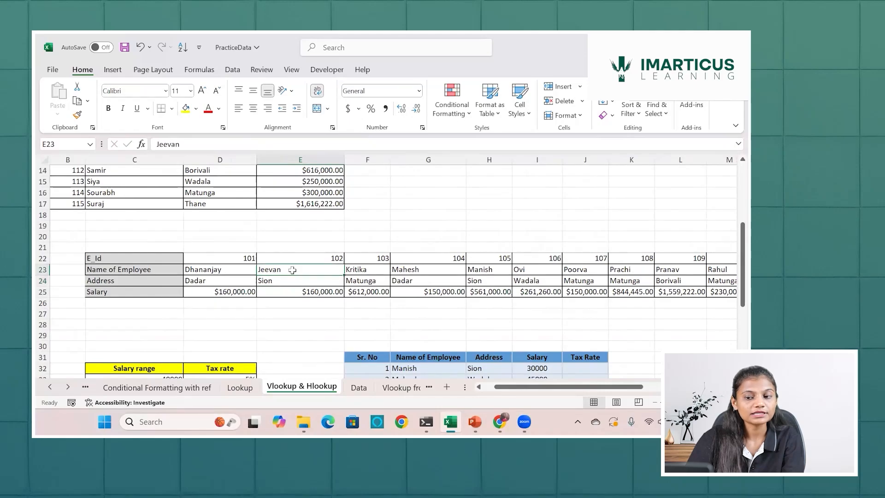
scroll(318, 275, right, 6)
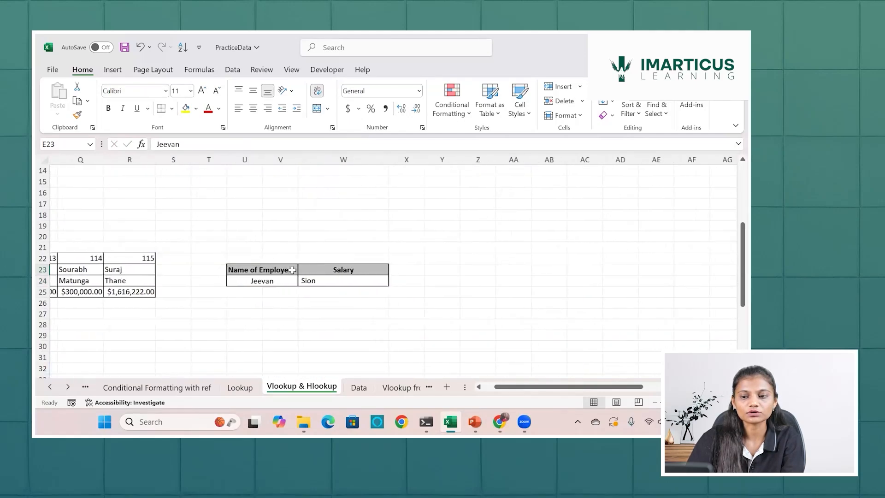
click(344, 280)
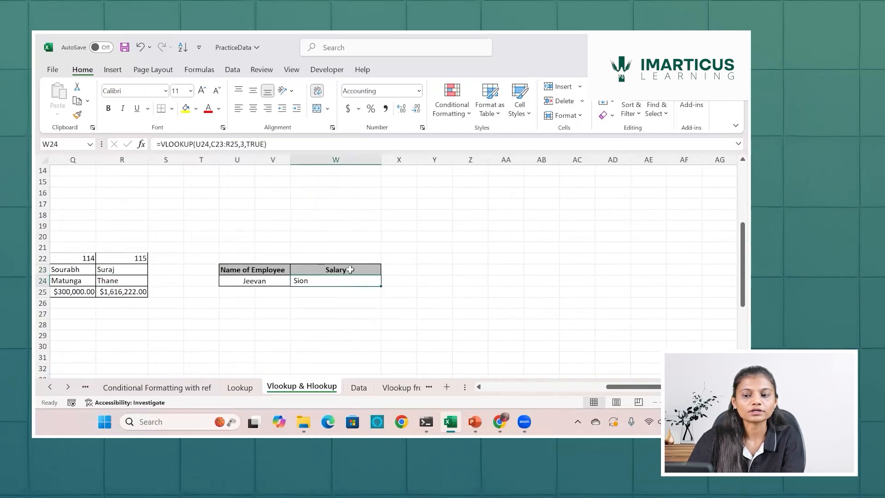
click(350, 270)
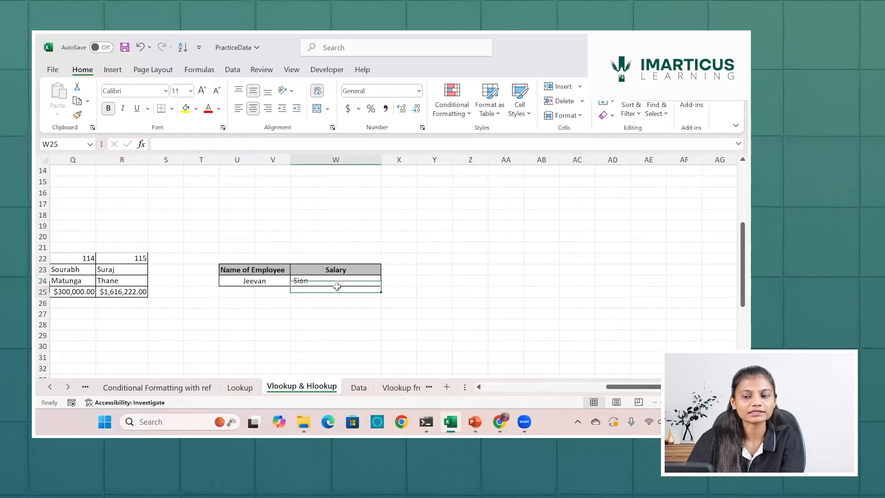
click(339, 291)
click(340, 282)
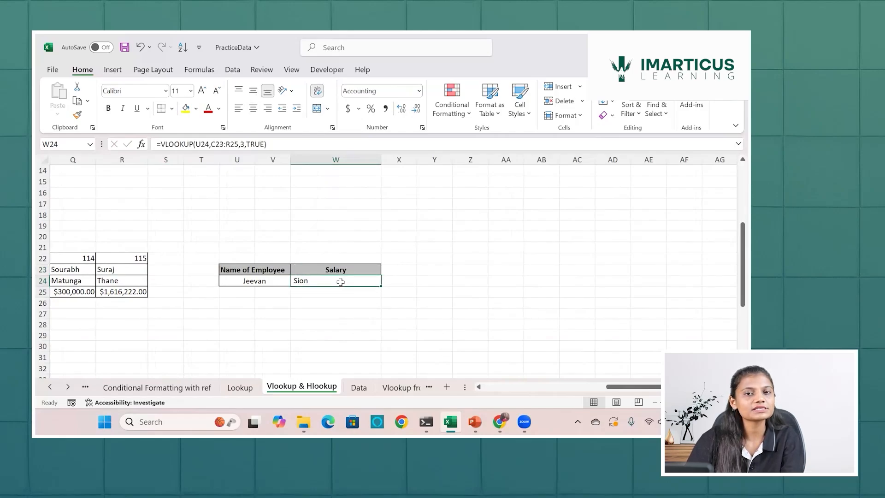
Test the approximate-match VLOOKUP by entering the employee names from I23 and J23 one after the other in U24
click(238, 284)
key(BackSpace)
text(Ovi)
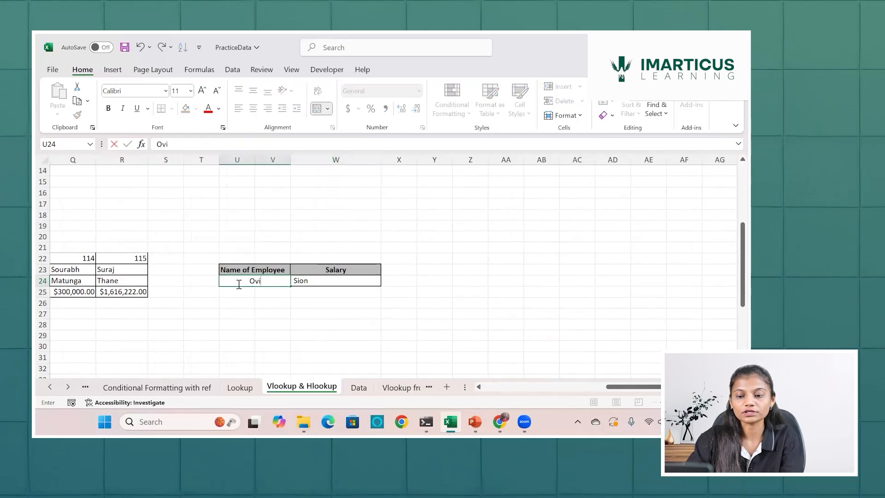
key(Return)
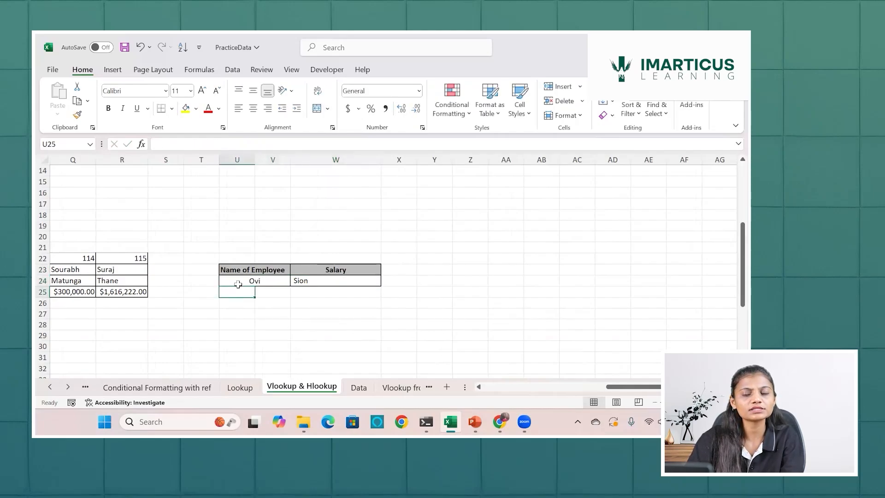
click(253, 281)
key(BackSpace)
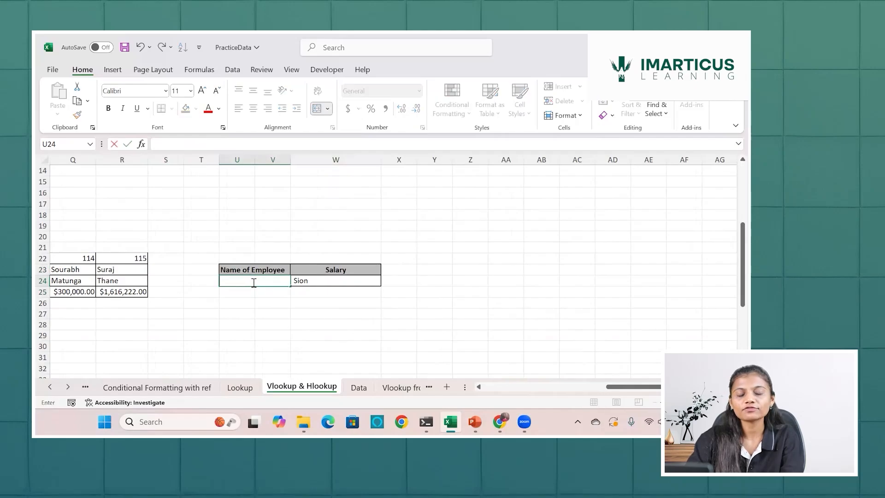
text(Poorva)
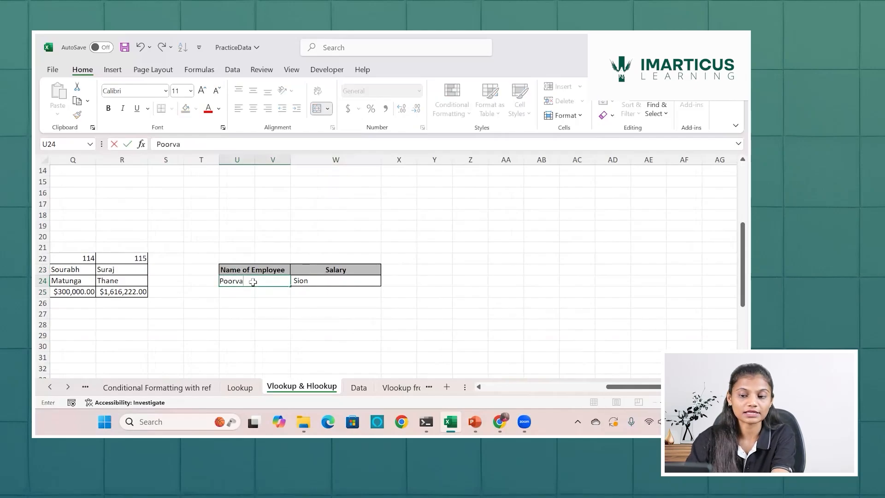
key(Return)
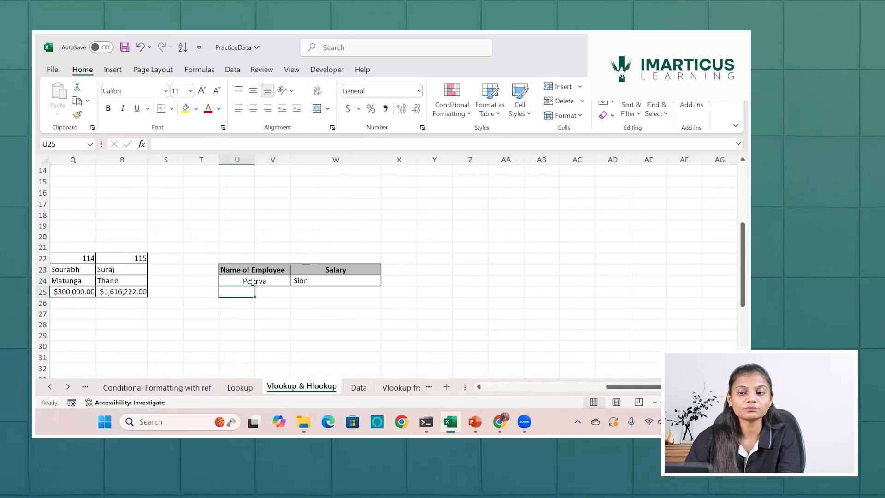
Examine the column index argument of the VLOOKUP in W24 and leave the formula as it is
double_click(304, 279)
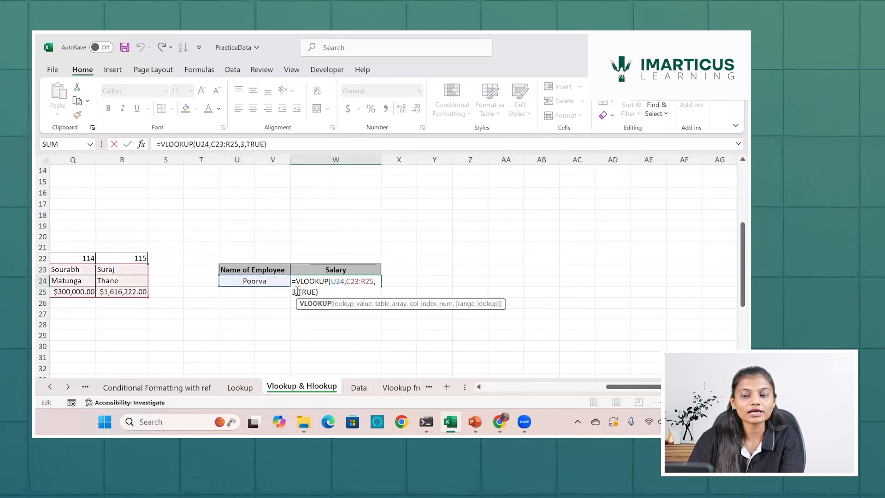
drag(297, 291, 289, 291)
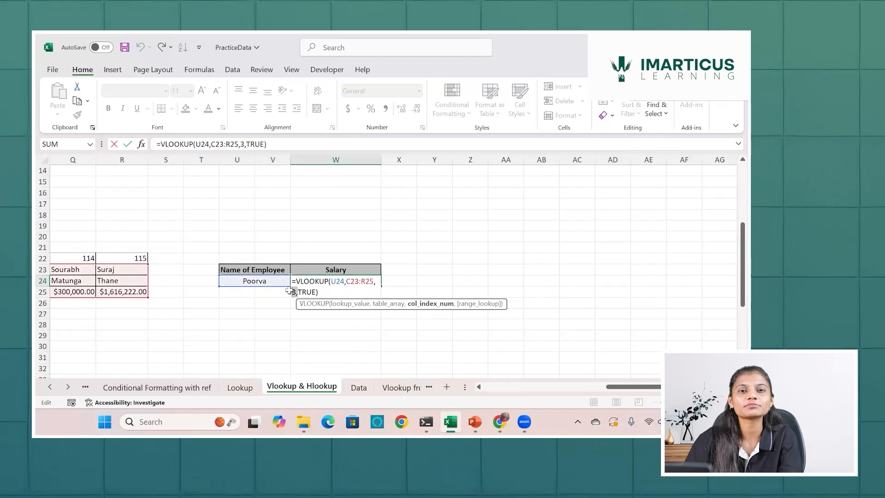
key(Return)
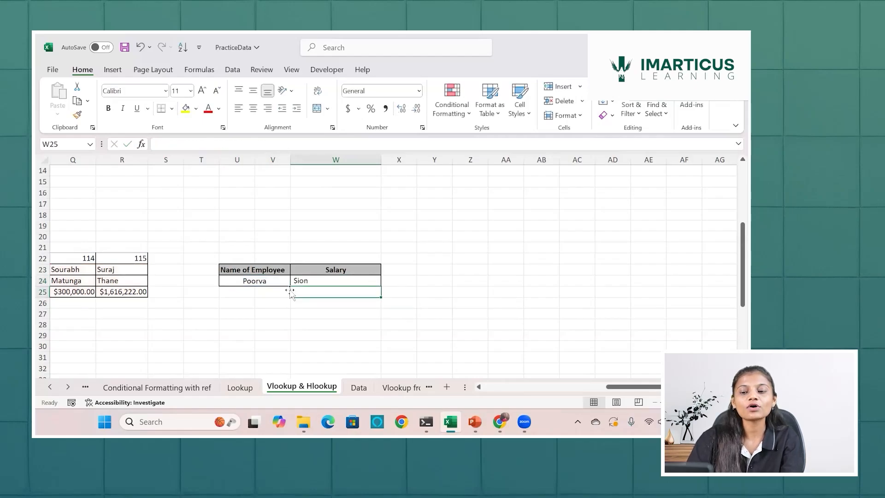
Examine the header cells C22:C25, the employee records in columns D and E, and the Address row 24 of the transposed table
scroll(237, 284, left, 8)
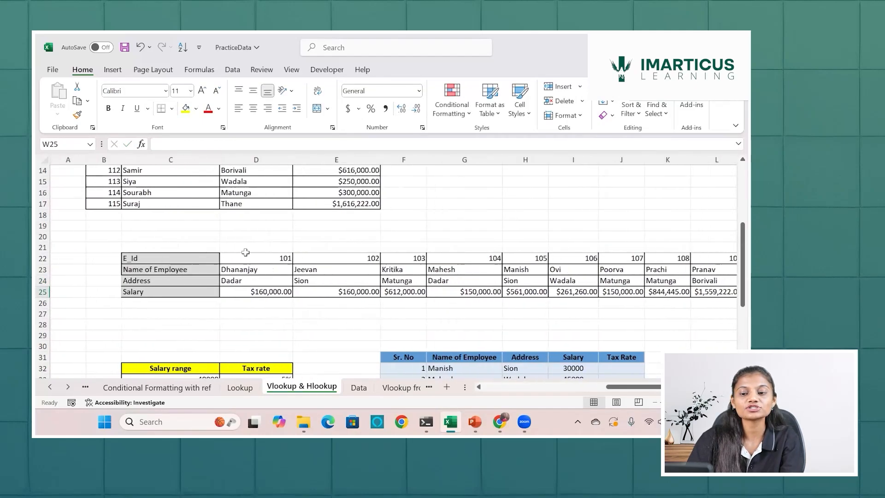
drag(258, 259, 257, 292)
click(336, 257)
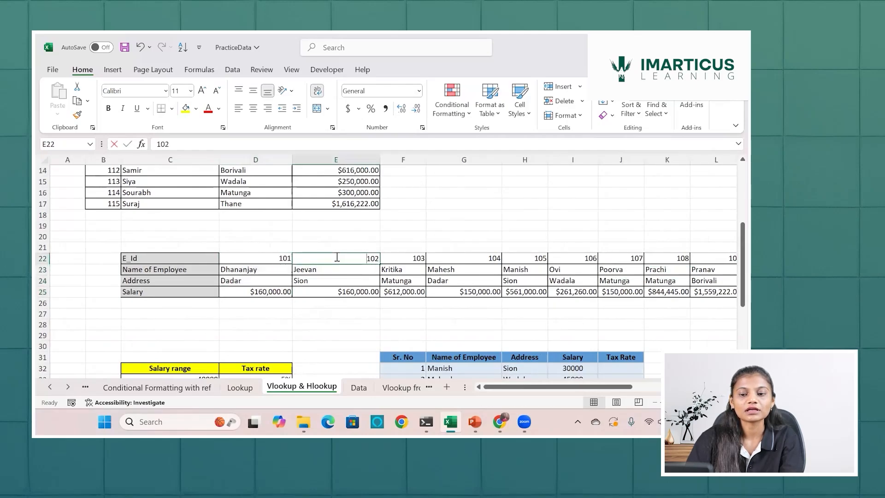
double_click(336, 257)
drag(171, 256, 168, 293)
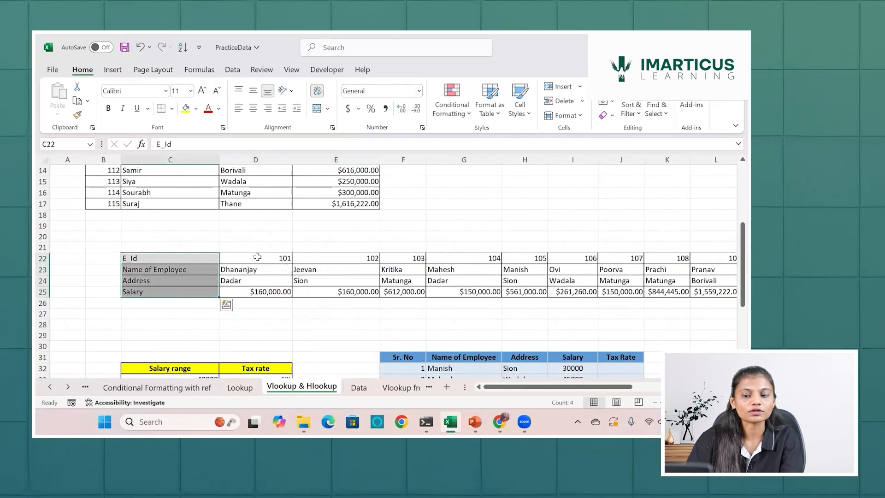
drag(258, 257, 252, 293)
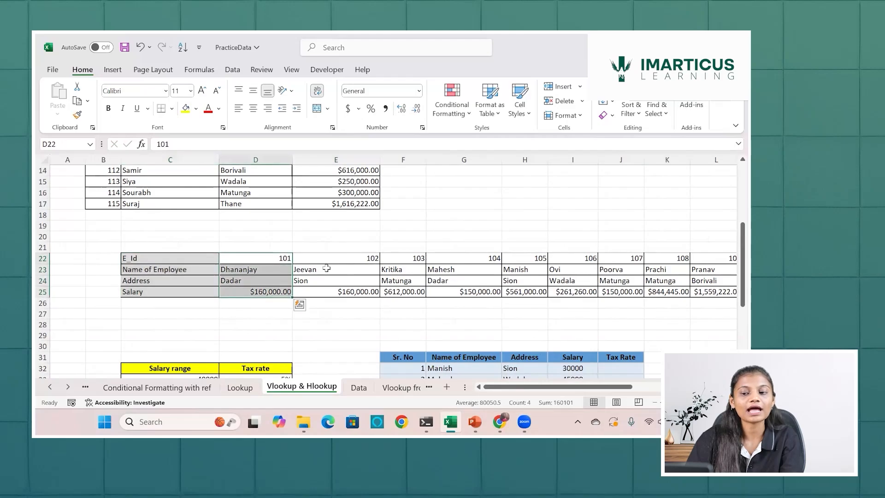
drag(333, 259, 333, 291)
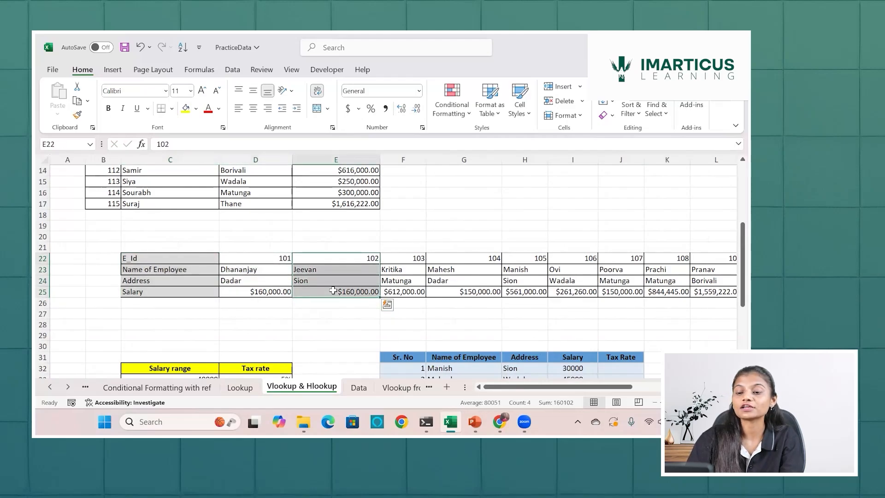
click(331, 282)
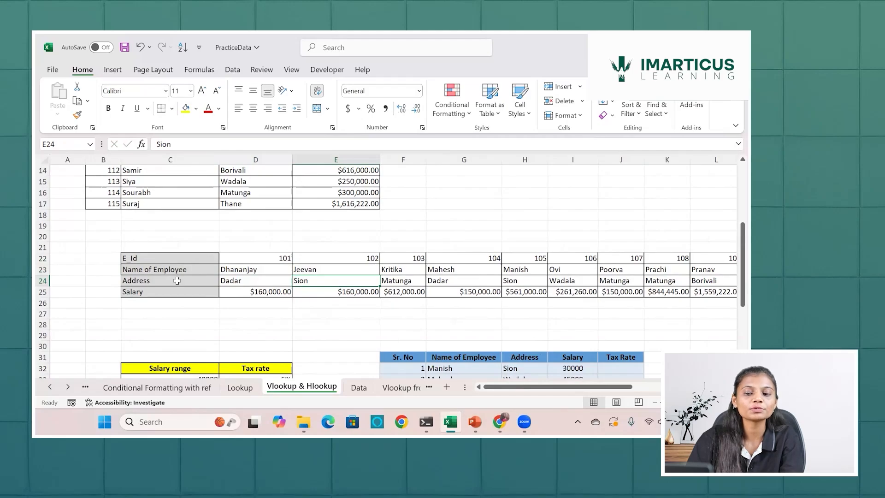
click(42, 281)
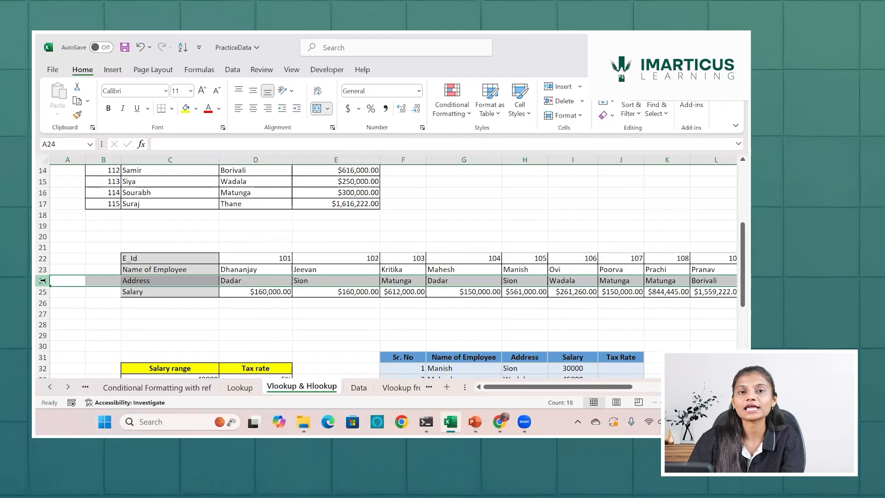
Start an HLOOKUP formula in the Salary cell W24 in place of the VLOOKUP
scroll(230, 286, right, 6)
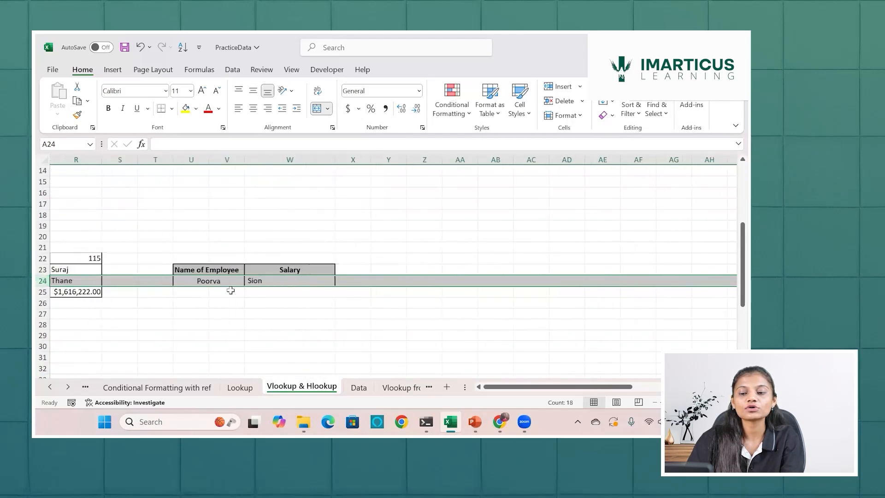
click(253, 284)
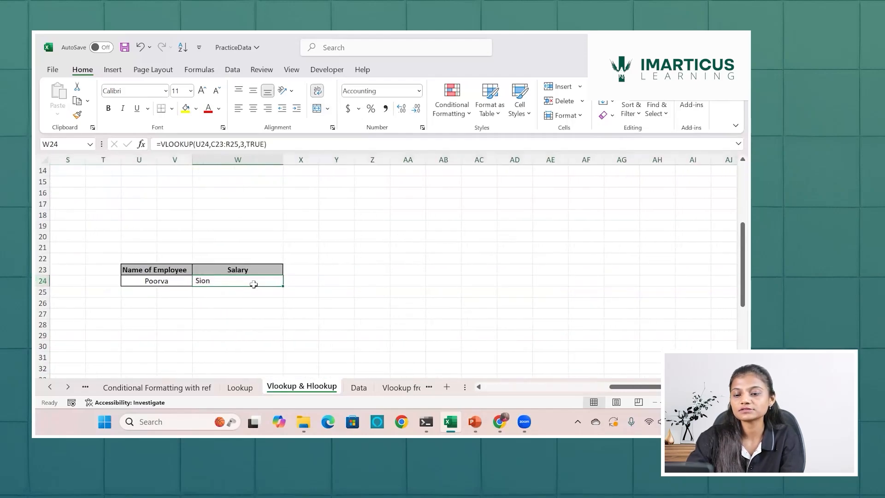
text(=h)
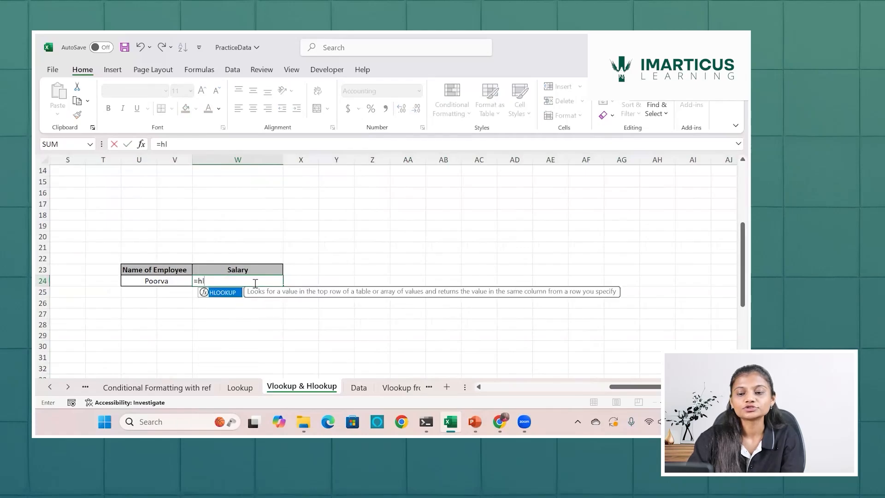
text(l)
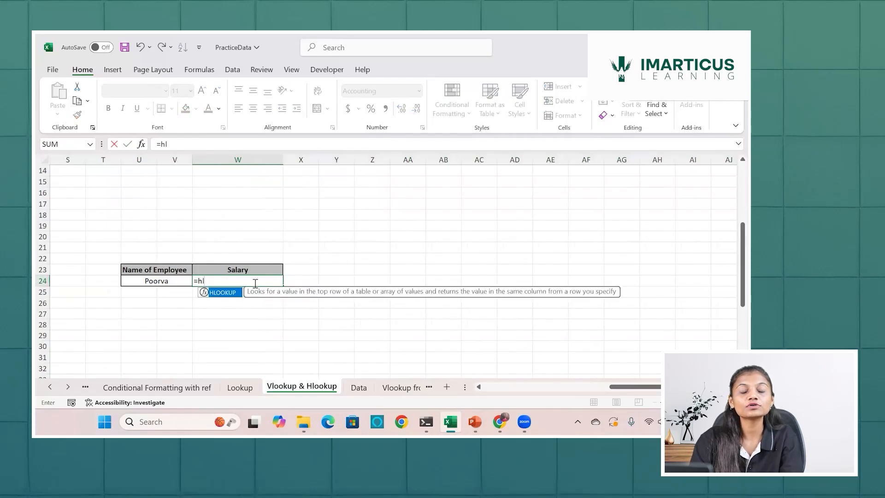
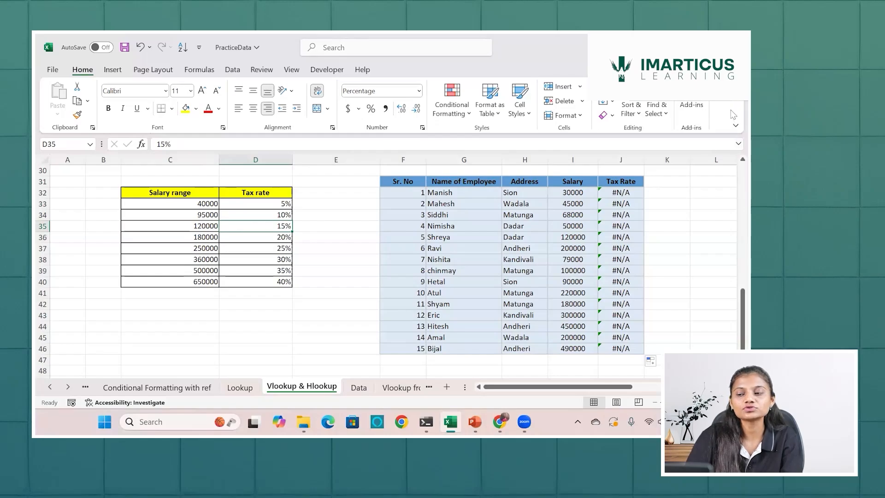
Inspect the cell references of the VLOOKUP formulas in J32 and J33 and leave both formulas as they are
double_click(632, 192)
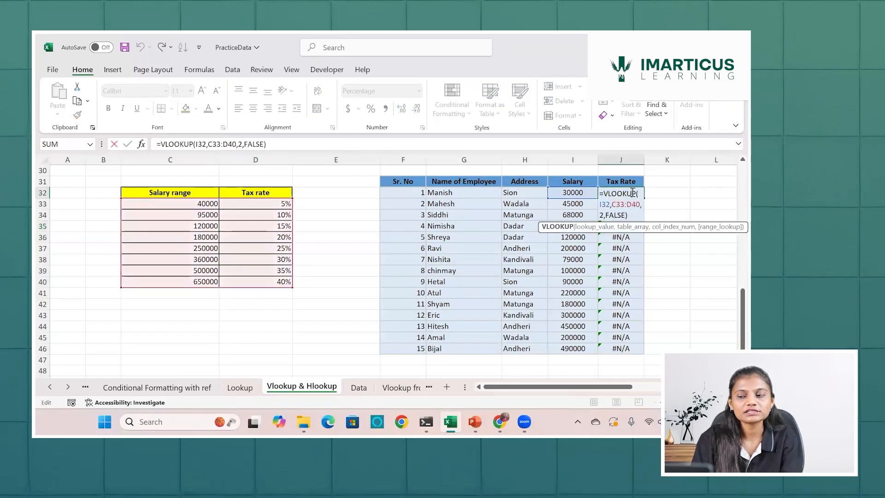
key(Return)
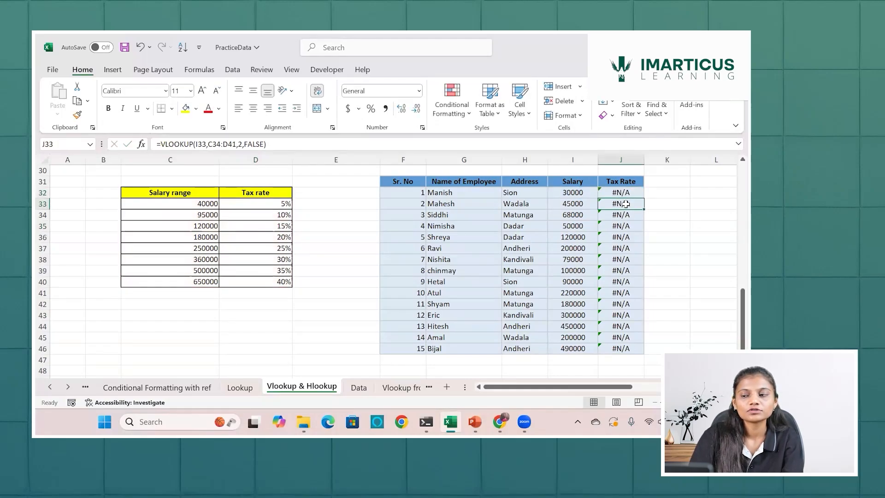
double_click(626, 204)
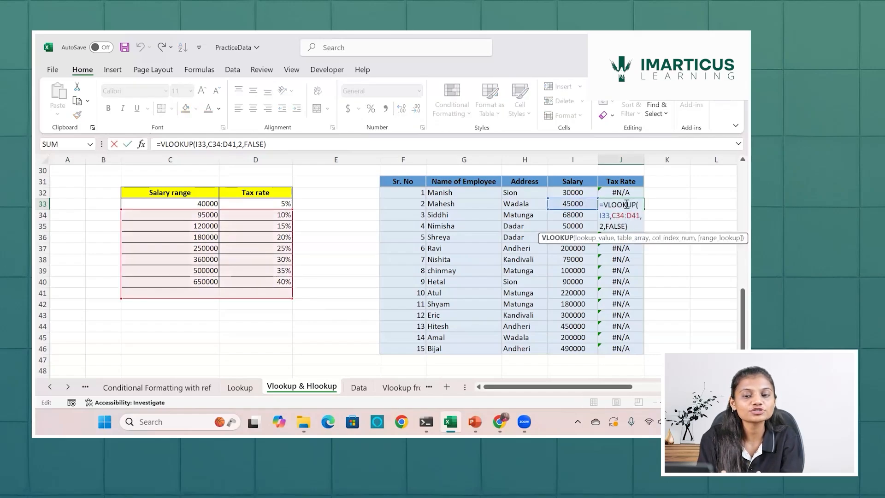
key(Return)
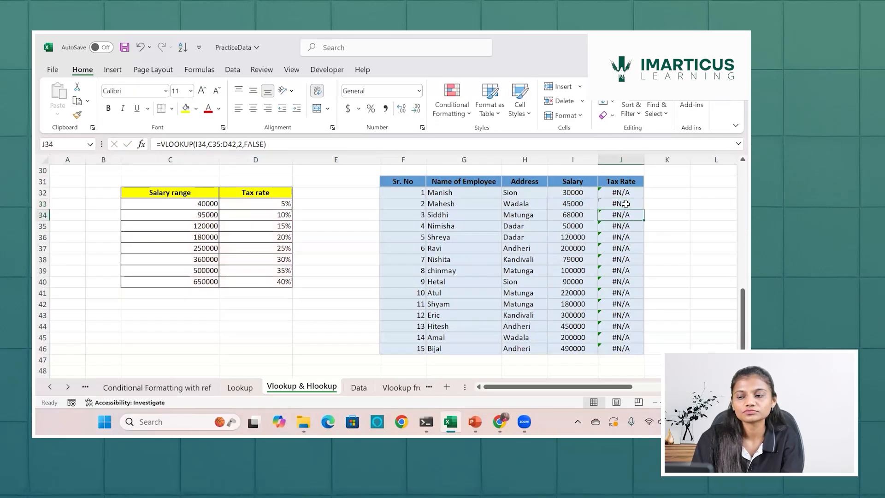
Display the sheet's formulas and compare the ranges that the VLOOKUPs in J32 and J33 cover in the salary range table
click(621, 193)
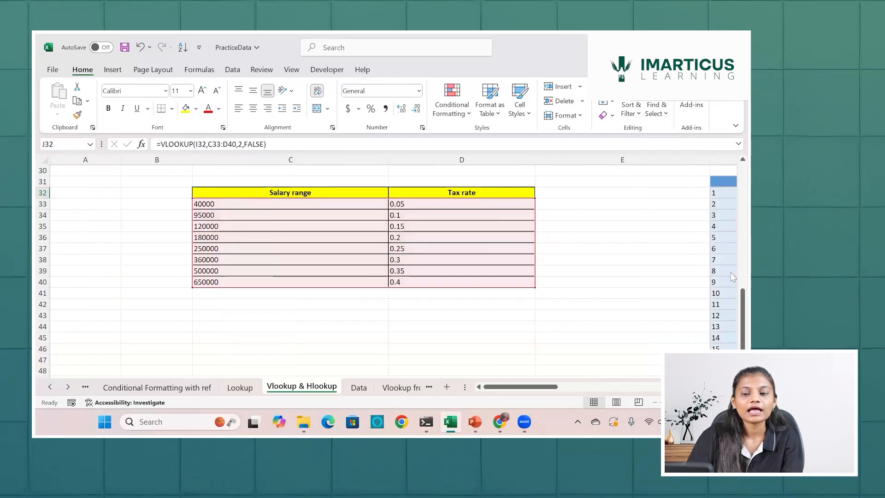
scroll(601, 238, right, 2)
scroll(601, 237, up, 1)
scroll(603, 237, right, 6)
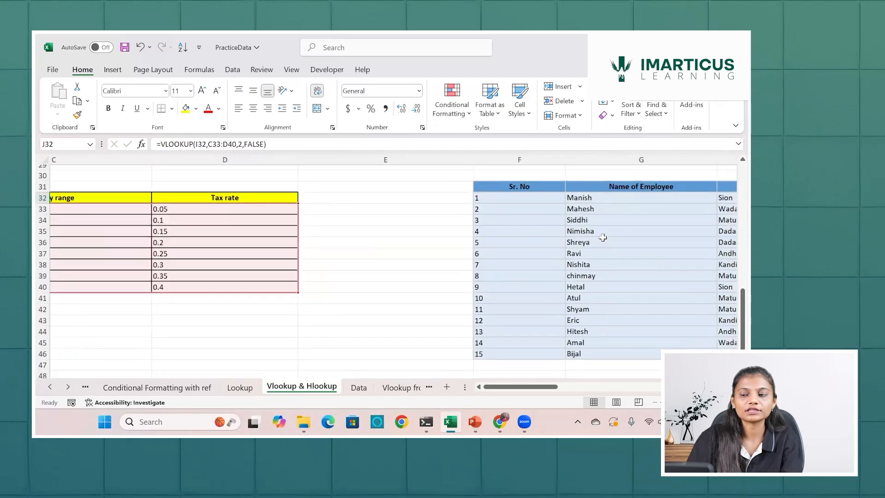
scroll(602, 237, down, 1)
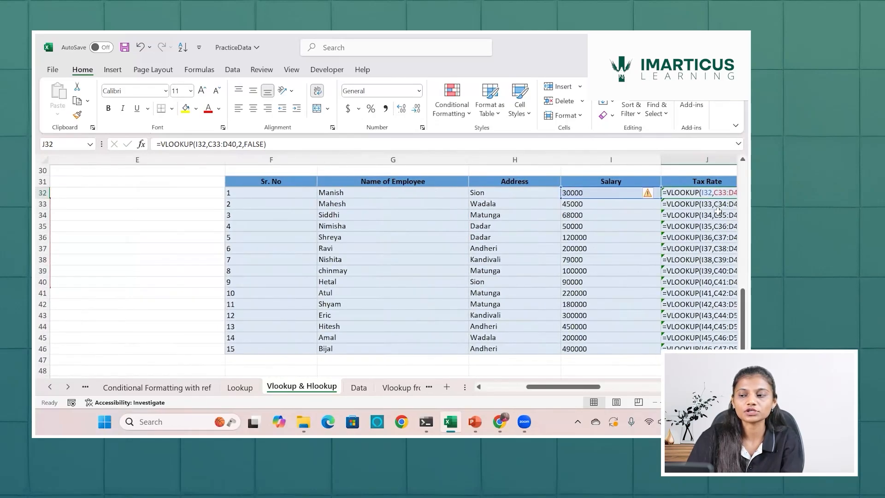
click(707, 204)
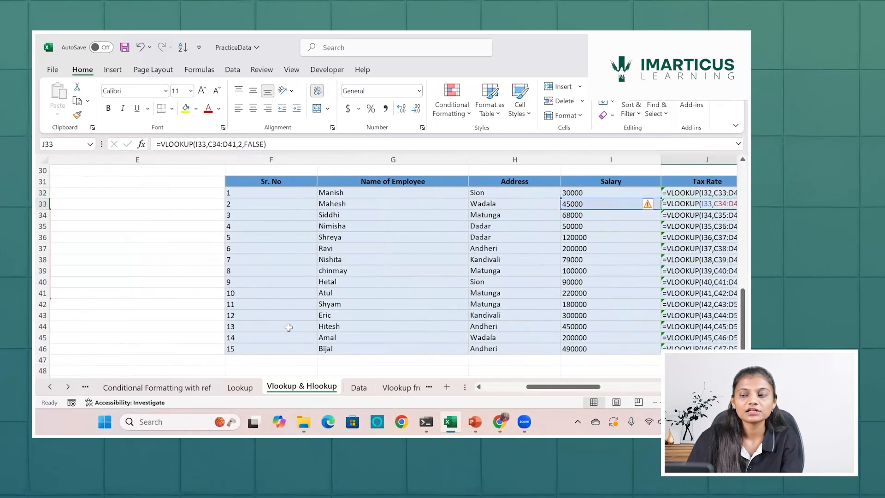
scroll(289, 328, right, 2)
scroll(467, 217, right, 2)
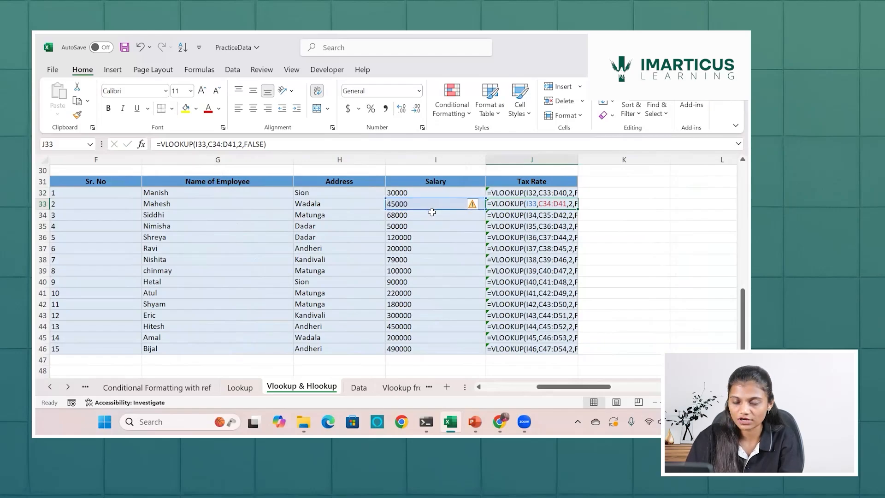
scroll(391, 272, left, 5)
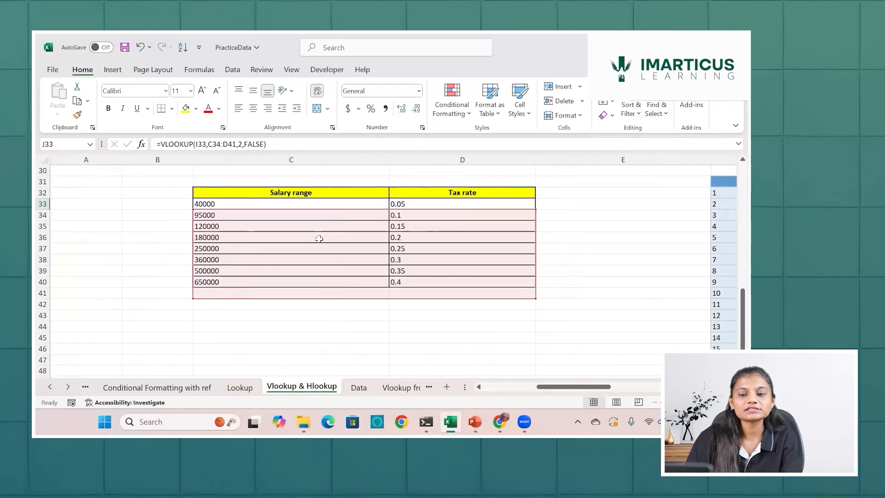
scroll(319, 239, right, 5)
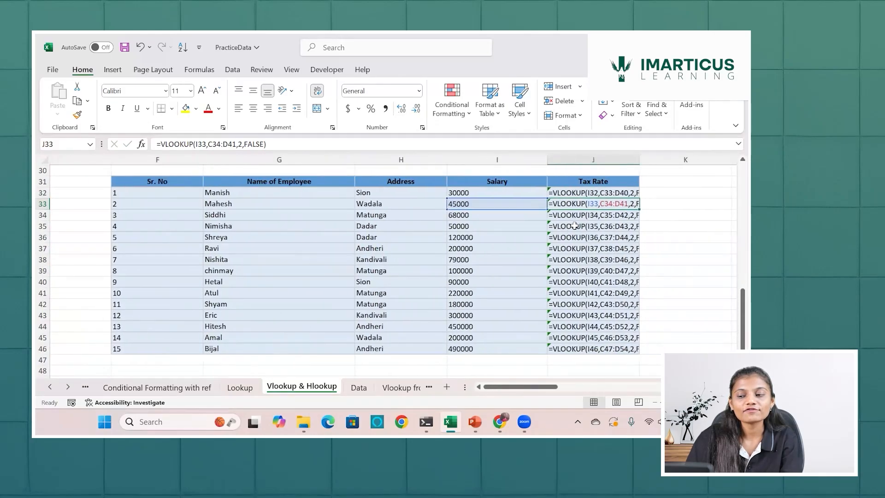
Check the range that the VLOOKUP in J34 covers in the salary range table, and return the sheet to showing values
click(540, 215)
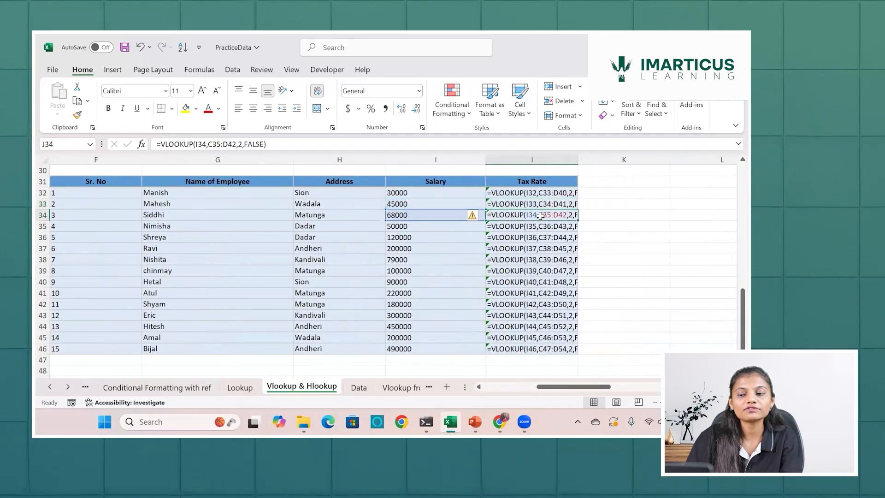
scroll(343, 244, left, 5)
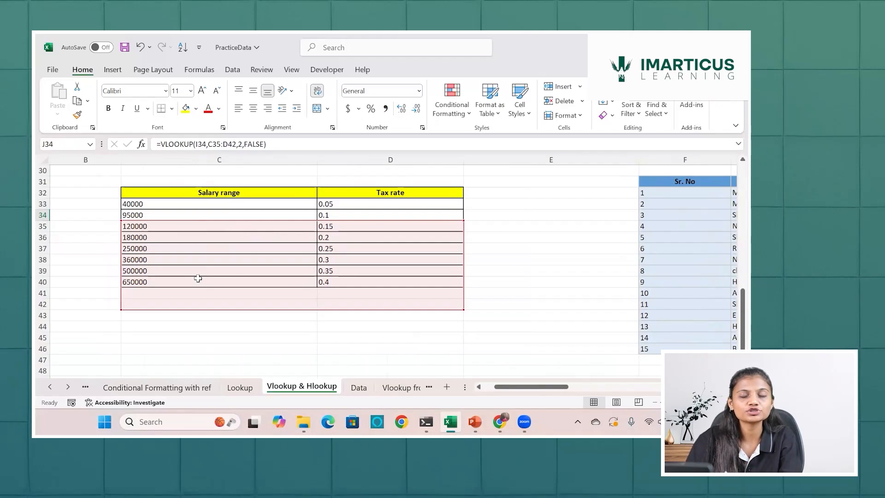
scroll(198, 279, right, 8)
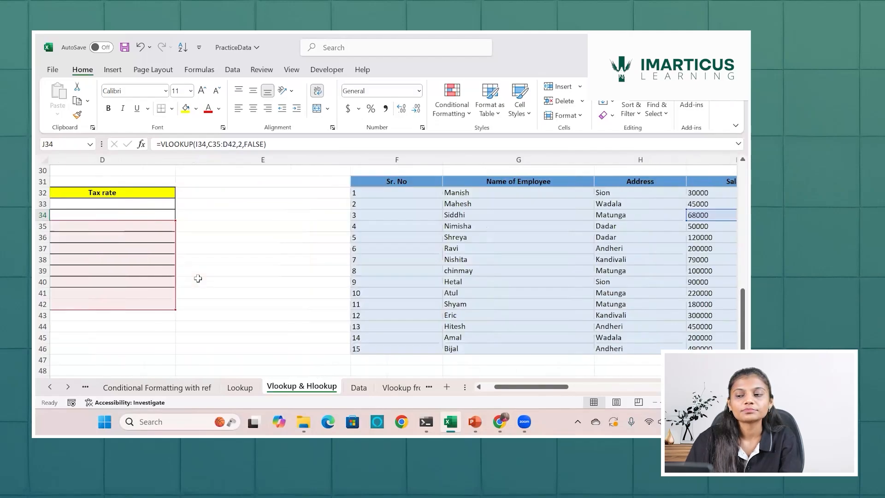
scroll(488, 260, right, 3)
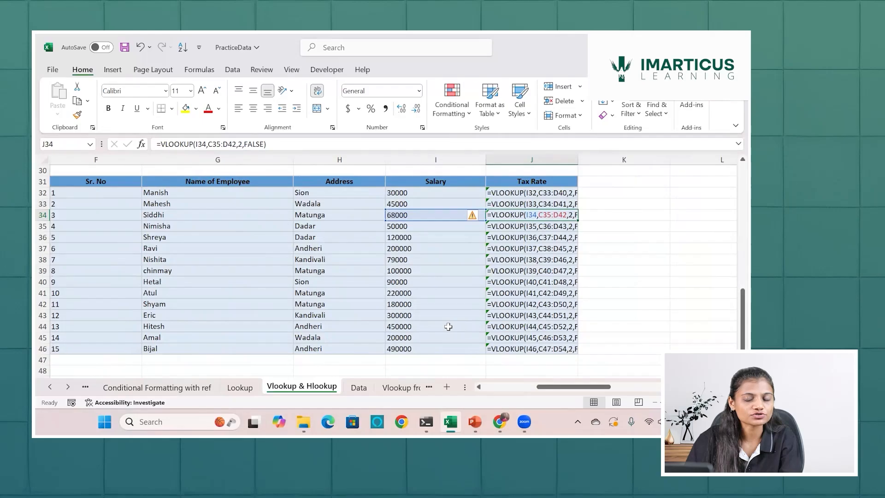
scroll(254, 285, left, 10)
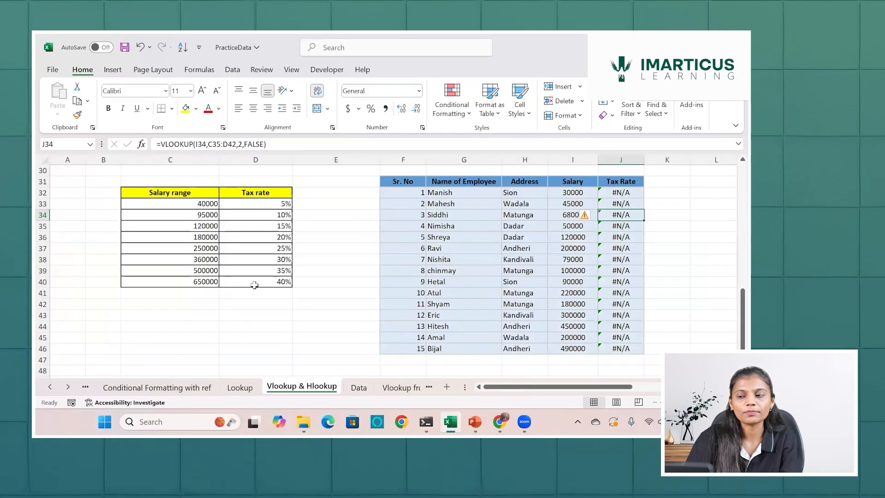
Clear the VLOOKUP formulas from the Tax Rate column, J32:J46
click(621, 194)
drag(621, 193, 615, 350)
key(Delete)
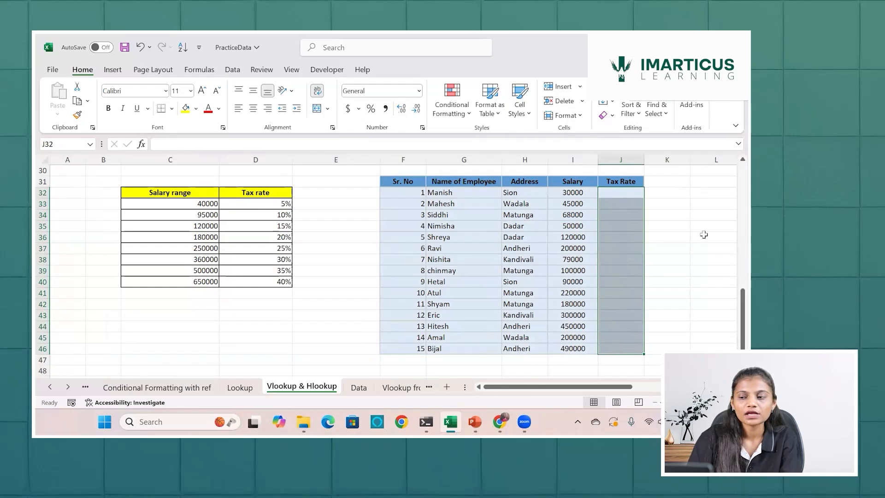
Begin a VLOOKUP formula in J32 with the first employee's salary in I32 as the lookup value
click(631, 203)
click(631, 195)
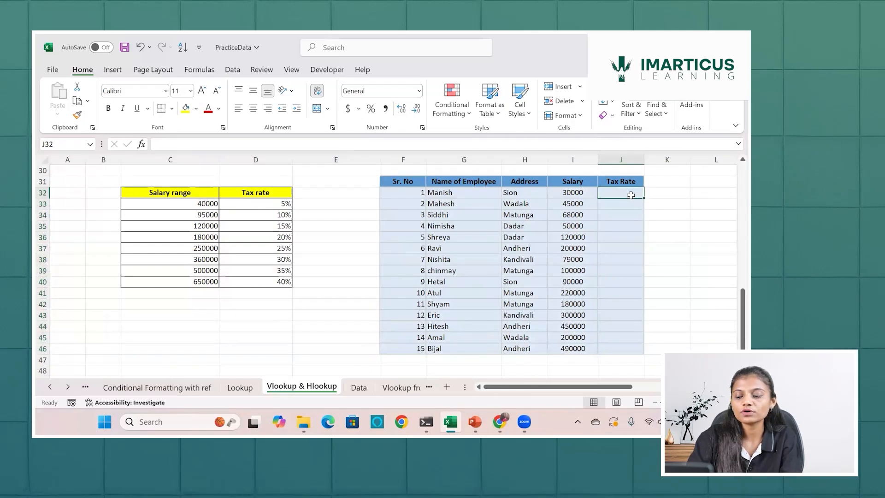
text(=)
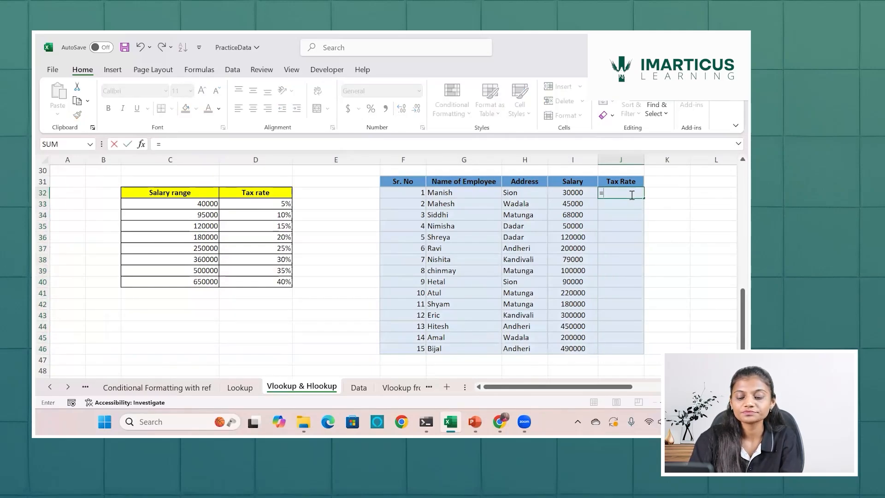
text(vl)
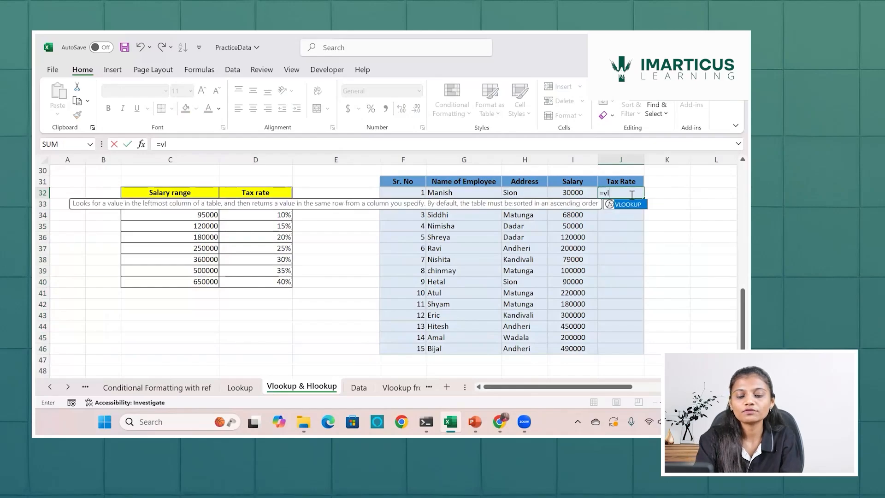
key(Tab)
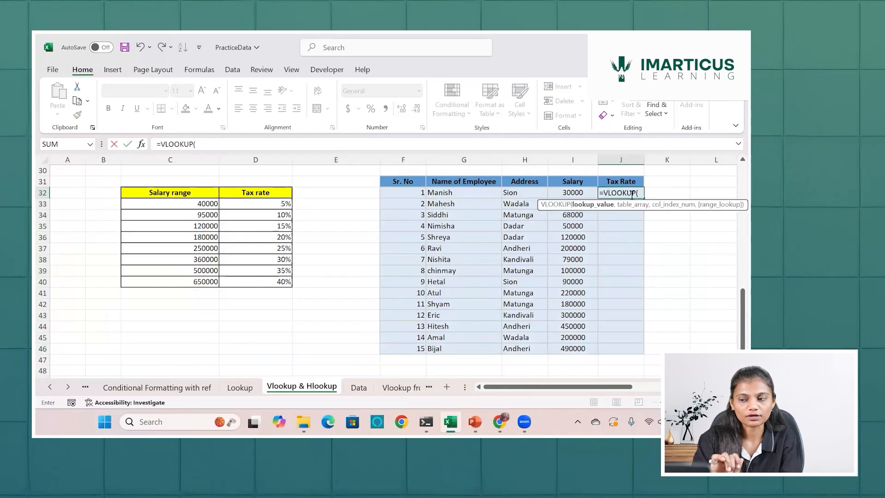
click(575, 193)
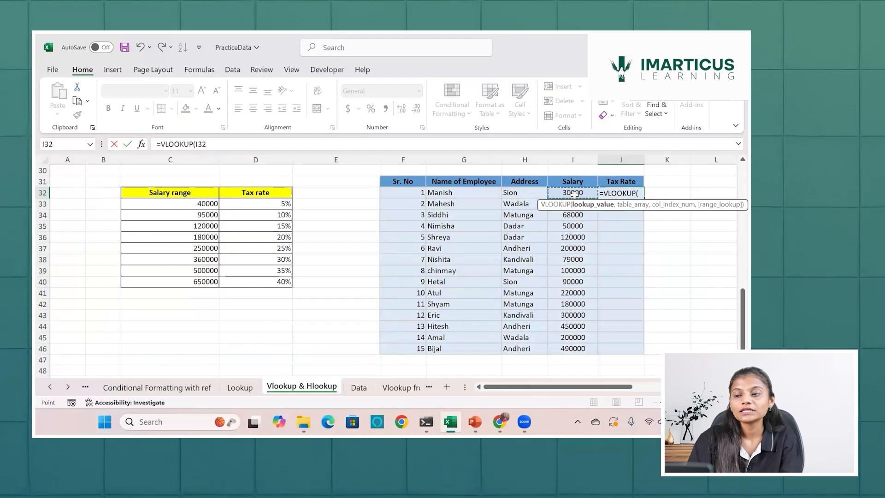
text(,)
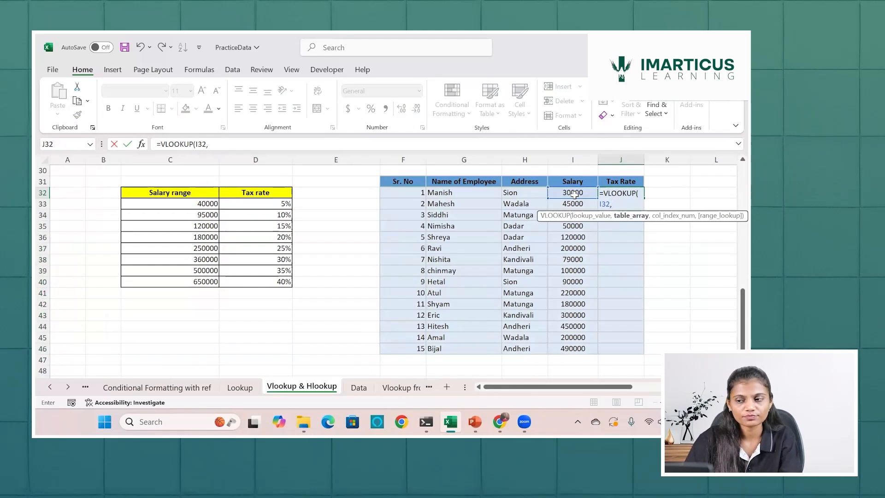
Give the VLOOKUP in J32 the absolute table array $C$33:$D$40, column index 2 and exact match (FALSE)
click(206, 204)
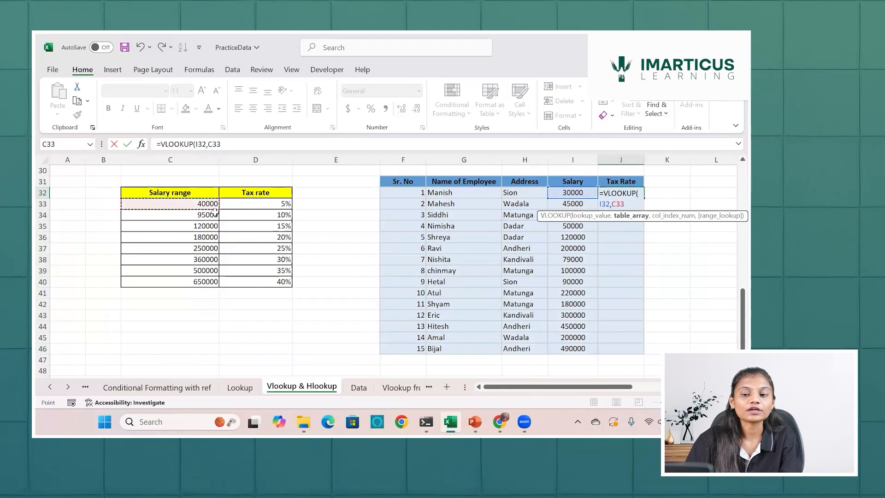
drag(215, 213, 261, 279)
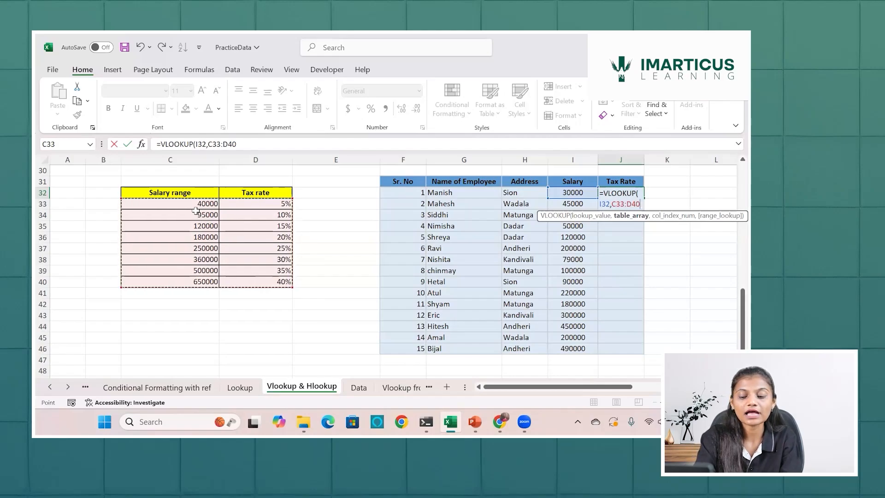
key(F4)
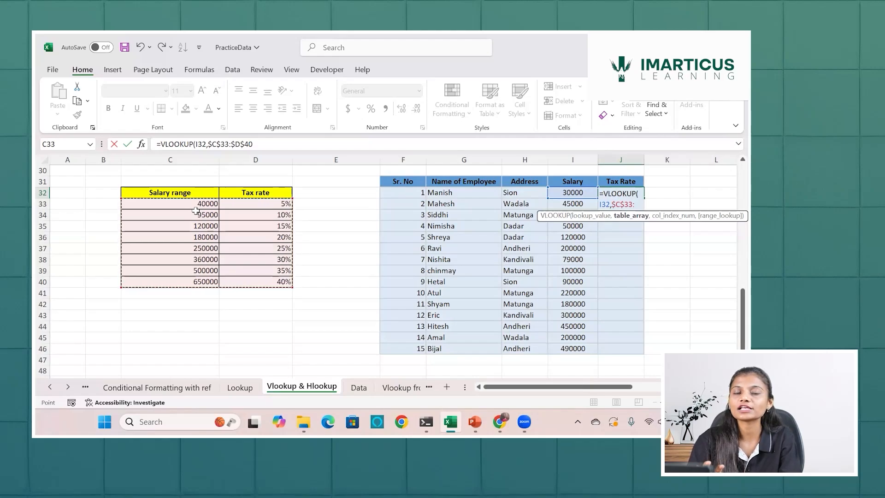
text(,2)
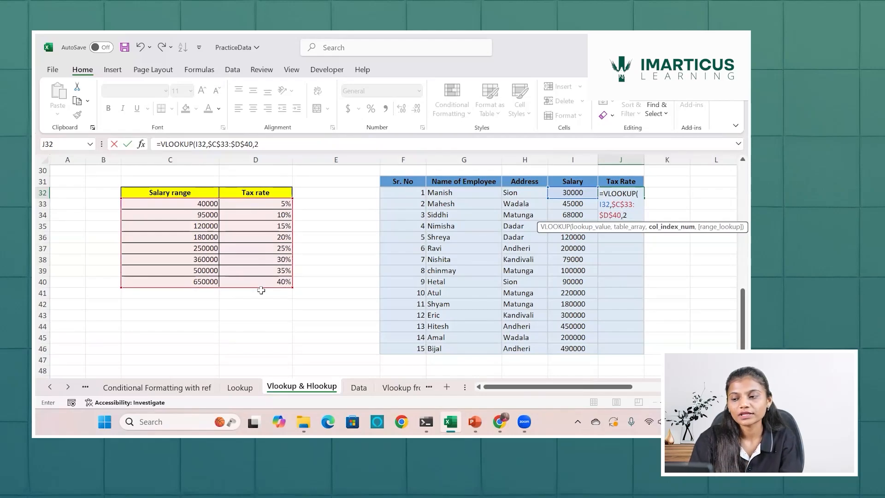
text(,)
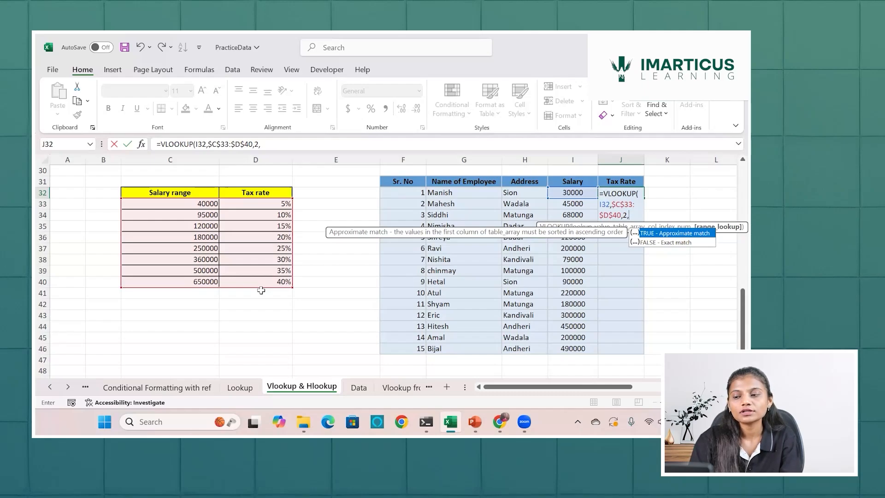
key(Down)
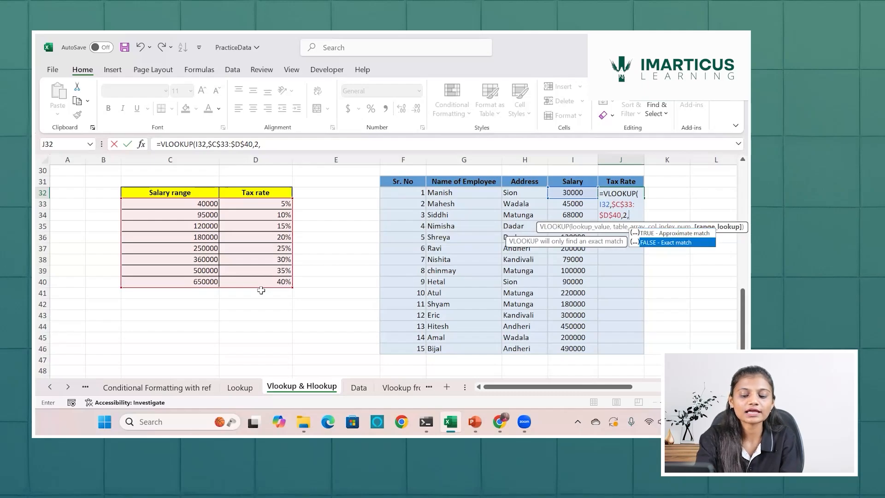
key(Tab)
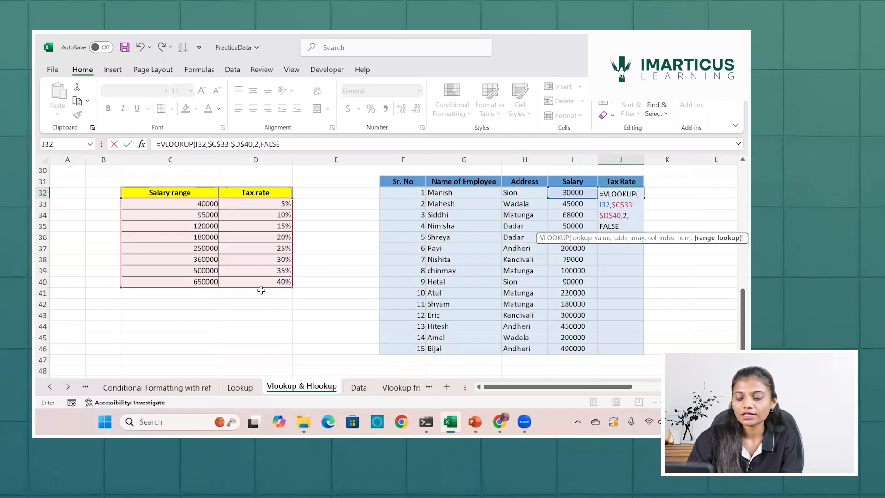
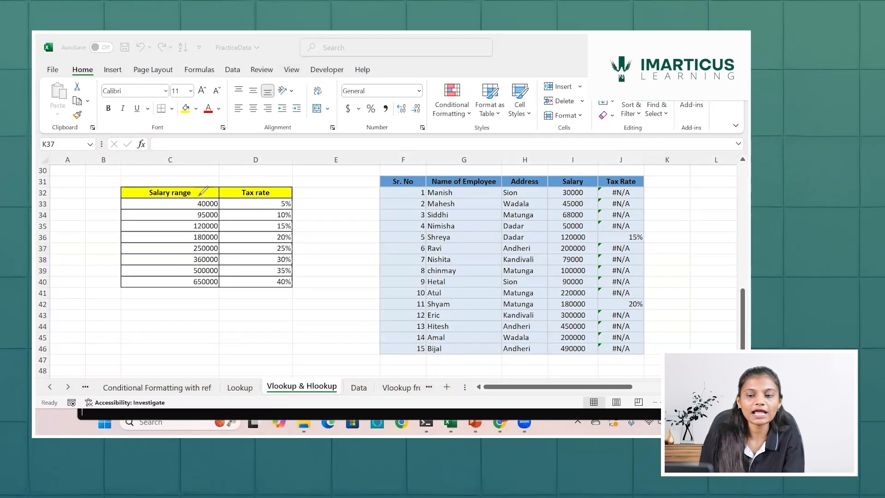
Annotate example salaries around the 40000 row of the salary range table, tick the 5% rate and undo the marks
drag(205, 195, 217, 194)
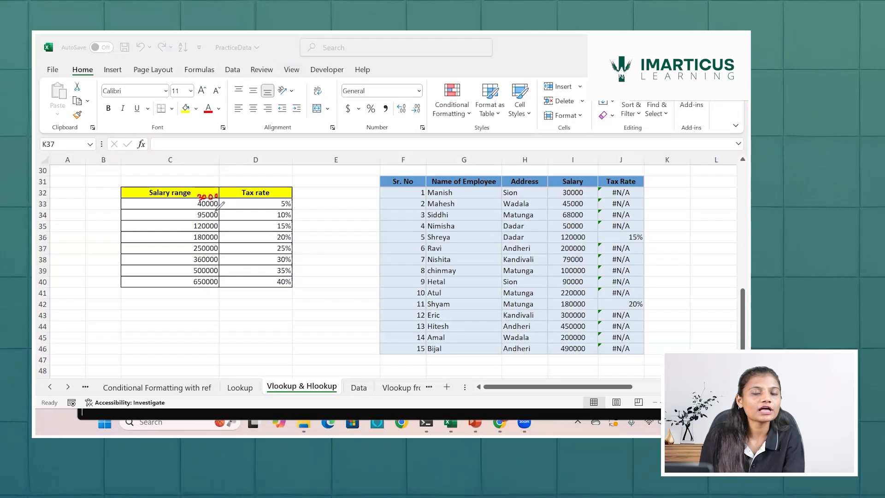
drag(219, 195, 222, 199)
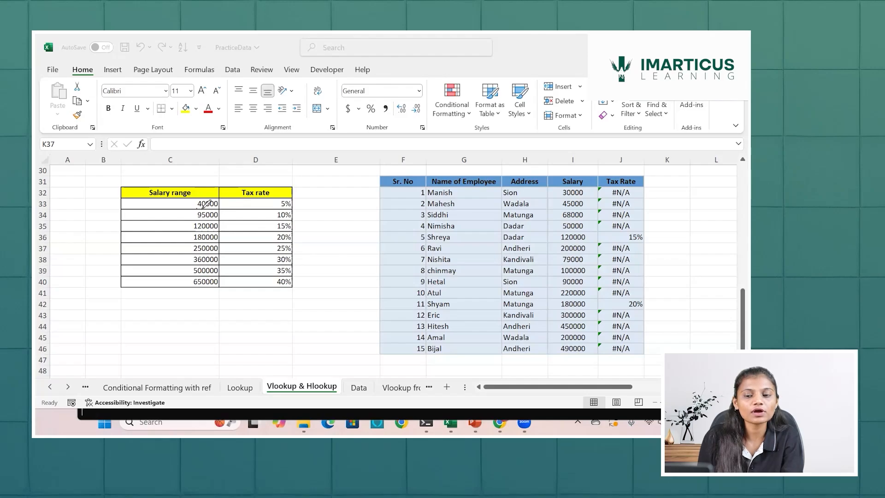
drag(197, 209, 200, 215)
mouse_move(203, 209)
mouse_down()
mouse_move(227, 212)
mouse_move(195, 209)
mouse_move(225, 192)
mouse_move(216, 202)
mouse_up()
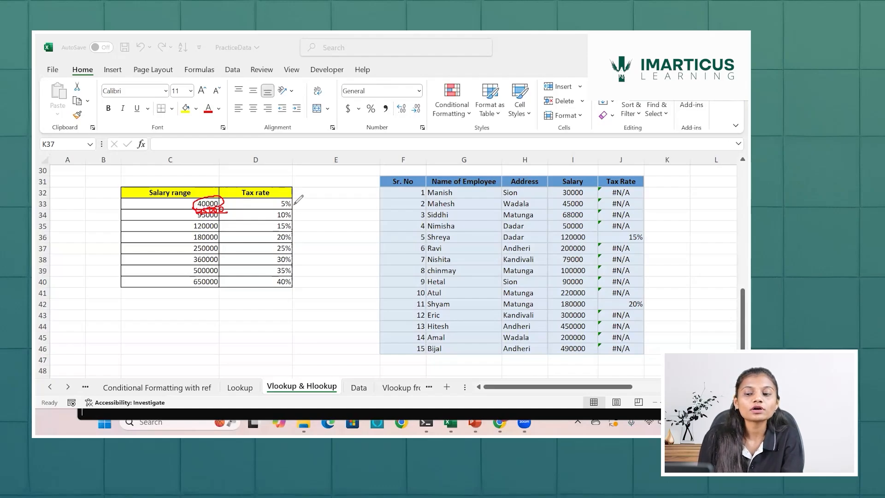
drag(294, 204, 306, 199)
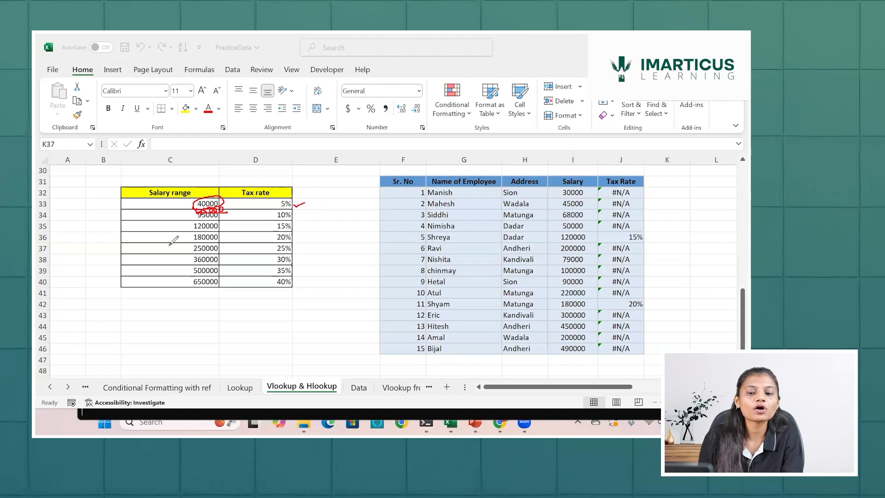
key(ctrl+z)
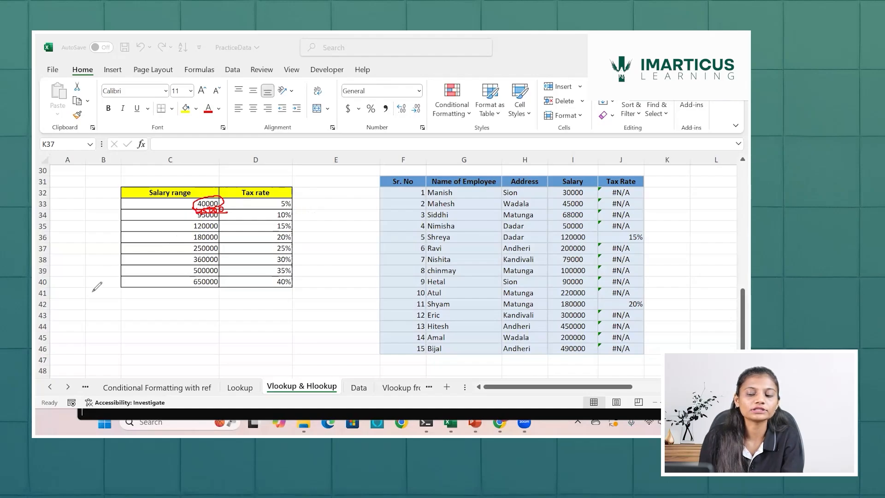
key(ctrl+z)
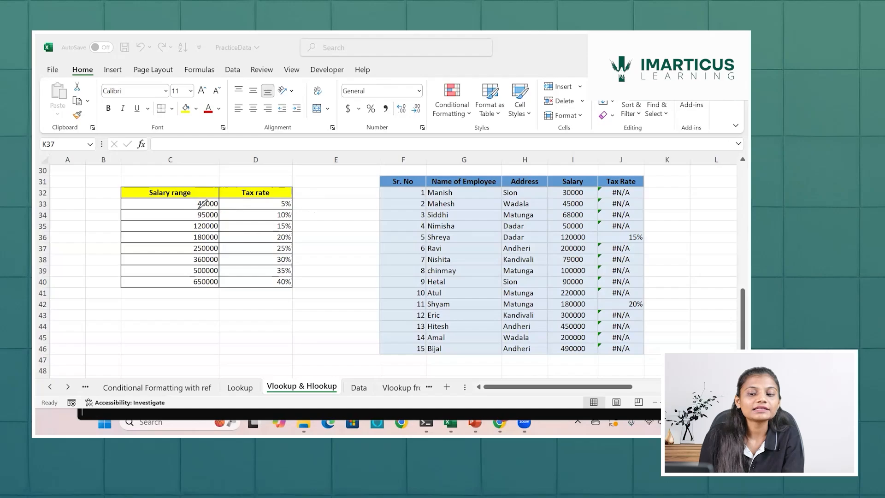
drag(198, 209, 220, 207)
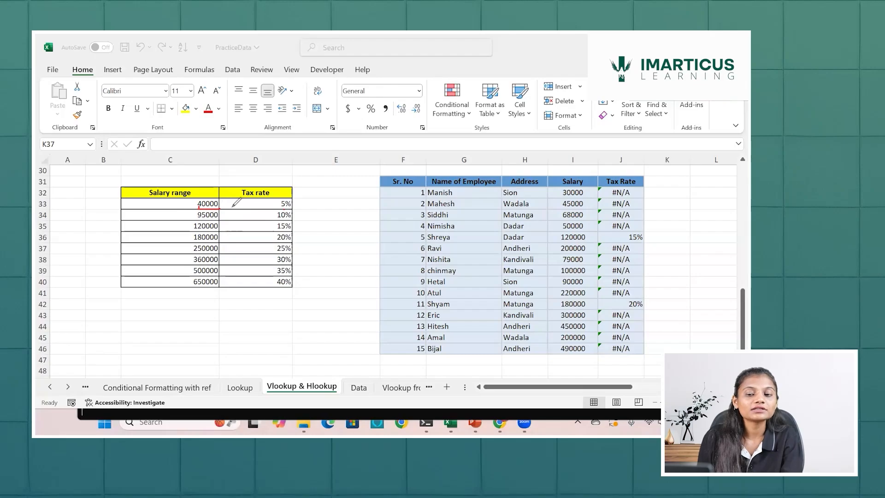
drag(222, 220, 182, 220)
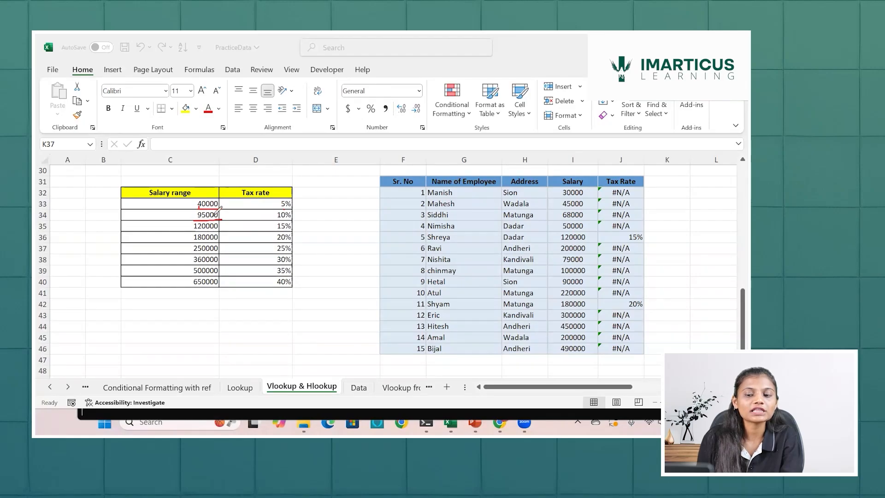
drag(126, 201, 195, 210)
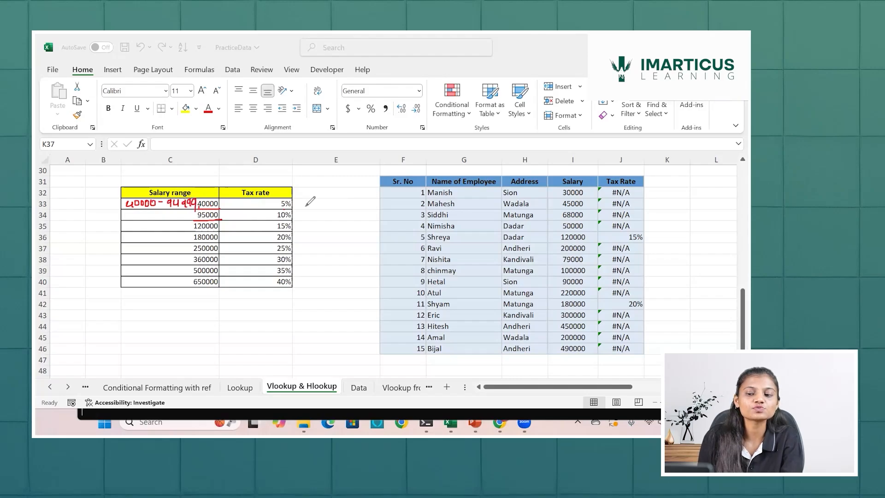
drag(301, 206, 322, 196)
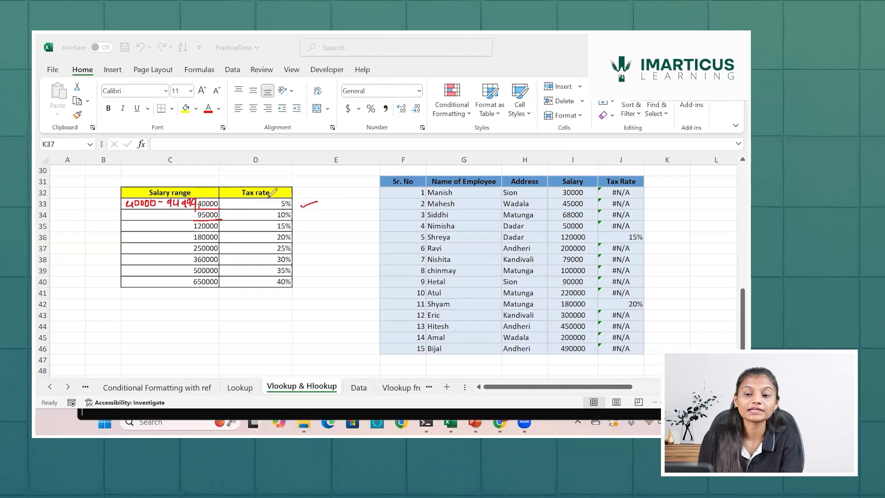
Annotate the interval starting at 95000, circle its 10% rate, tick the thresholds from 180000 to 360000, and exit the annotation mode
mouse_move(125, 212)
mouse_down()
mouse_move(124, 219)
mouse_move(158, 208)
mouse_move(206, 211)
mouse_up()
click(190, 217)
drag(151, 221, 161, 218)
click(183, 220)
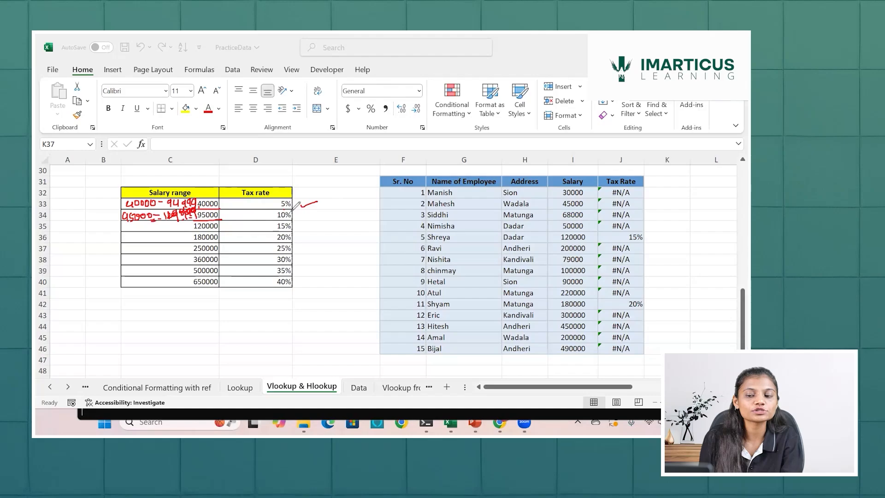
mouse_move(290, 208)
mouse_down()
mouse_move(273, 216)
mouse_move(292, 206)
mouse_up()
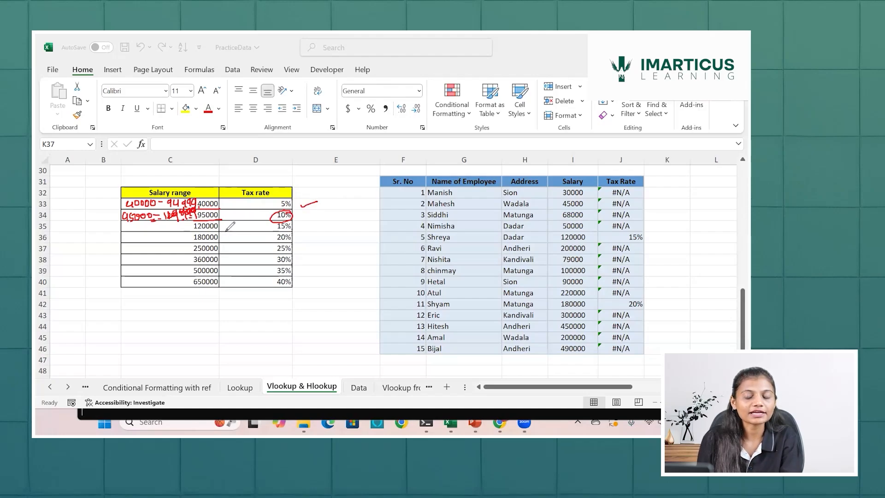
mouse_move(179, 241)
mouse_down()
mouse_move(200, 231)
mouse_move(191, 258)
mouse_up()
click(181, 251)
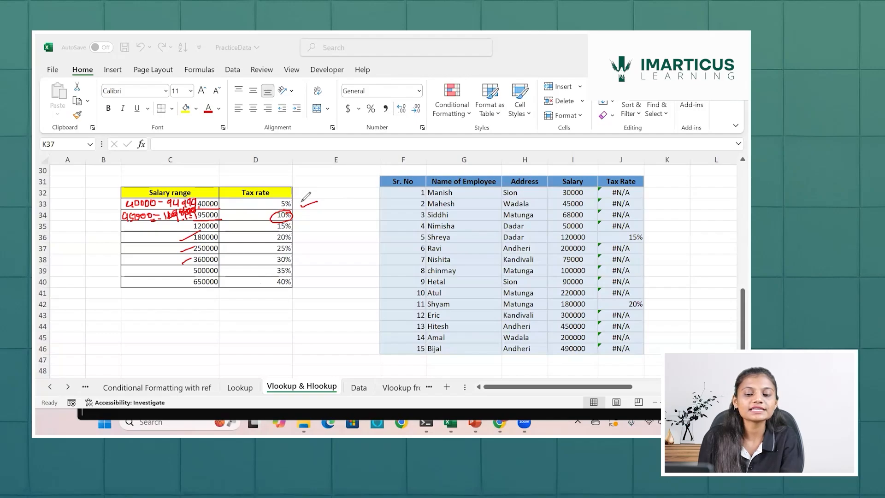
key(Escape)
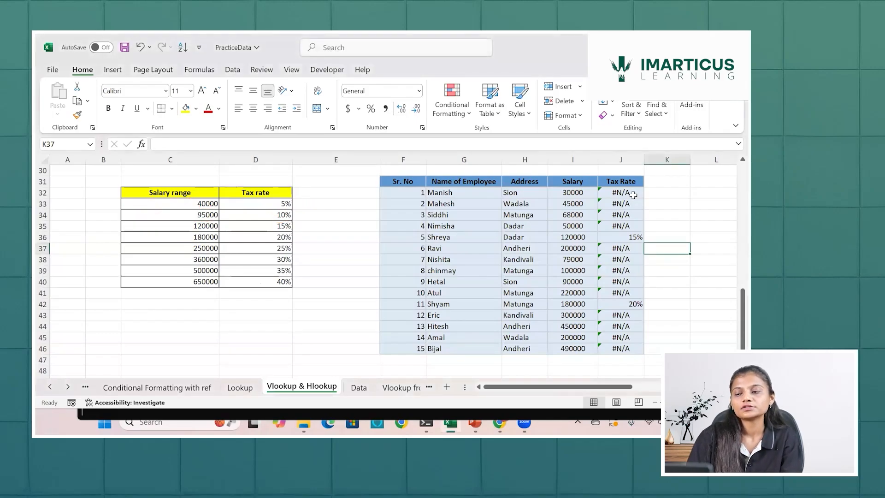
Clear the Tax Rate results in J32:J46 and start a new VLOOKUP in J32 with salary I32 as the lookup value
drag(634, 194, 621, 349)
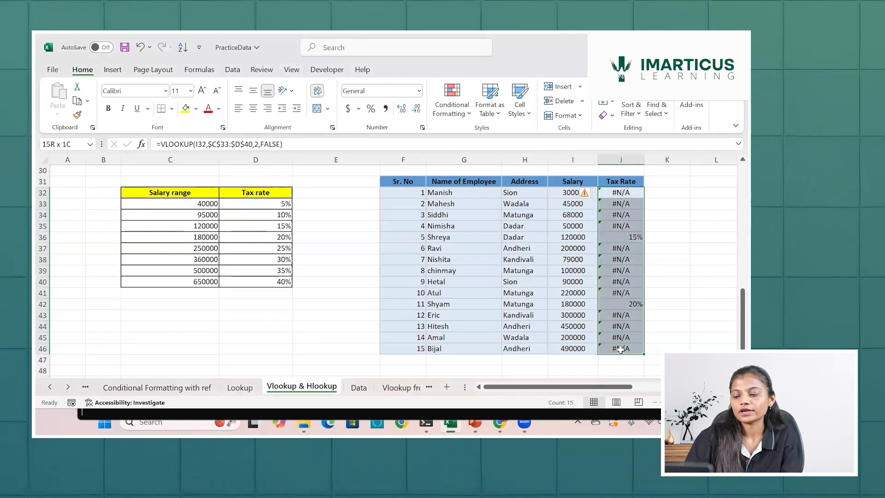
key(Delete)
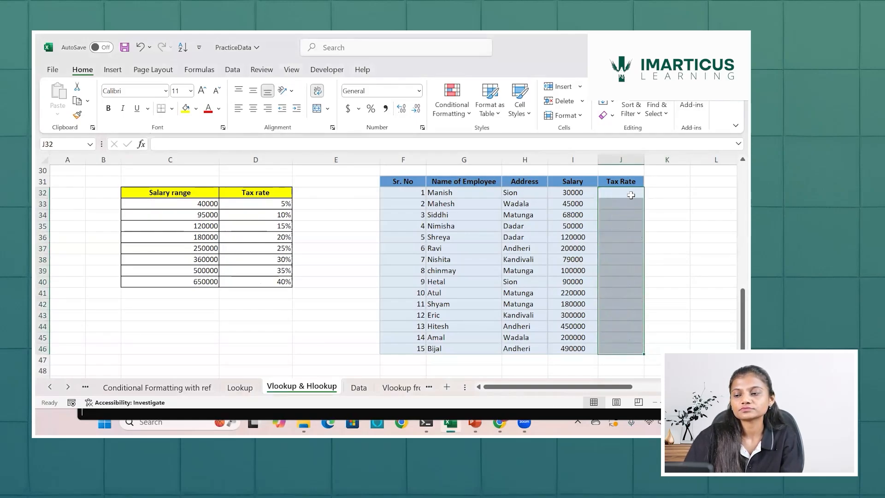
click(632, 196)
text(=v)
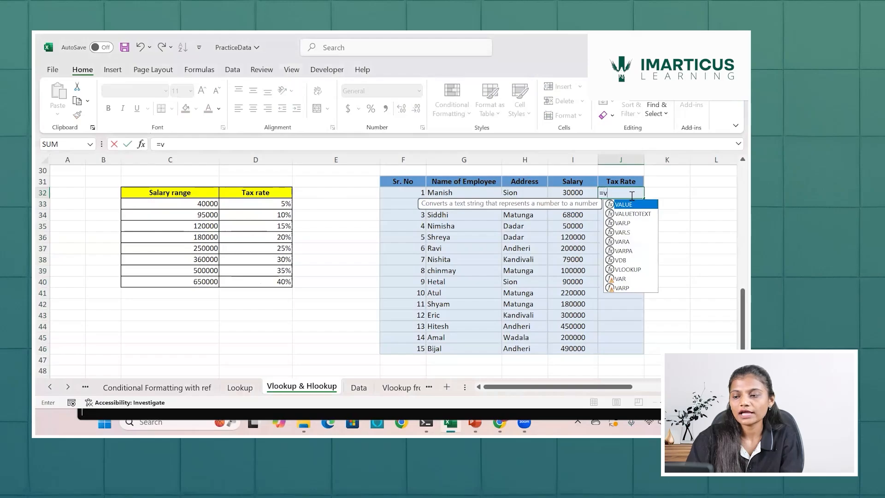
text(loo)
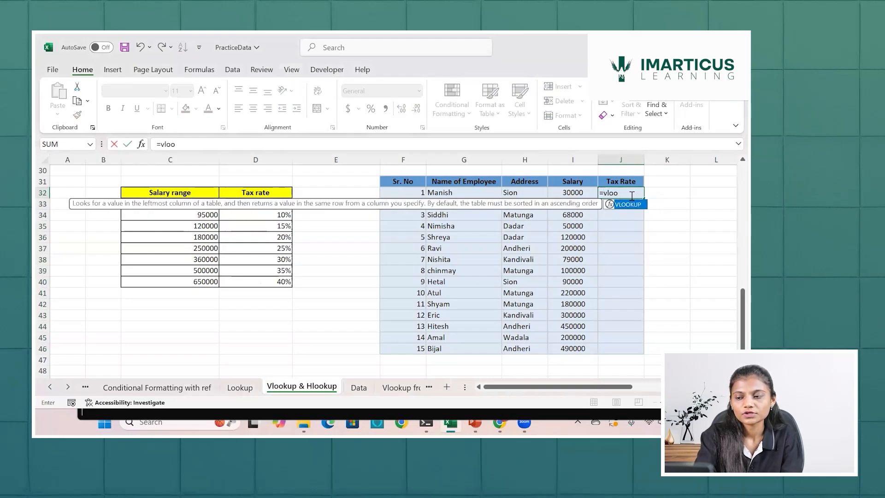
key(Tab)
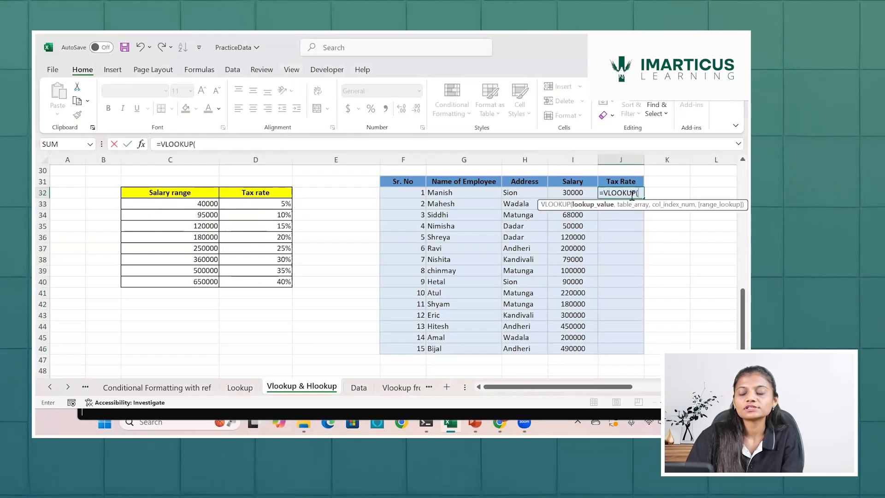
click(578, 190)
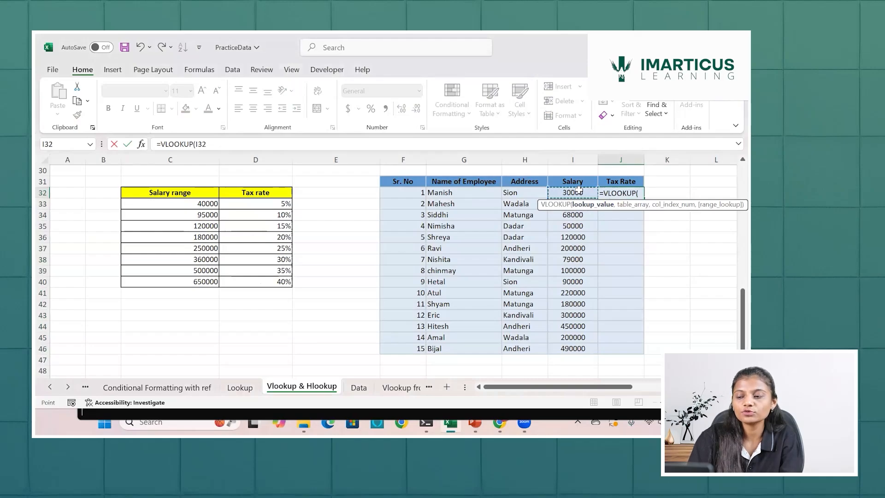
text(,)
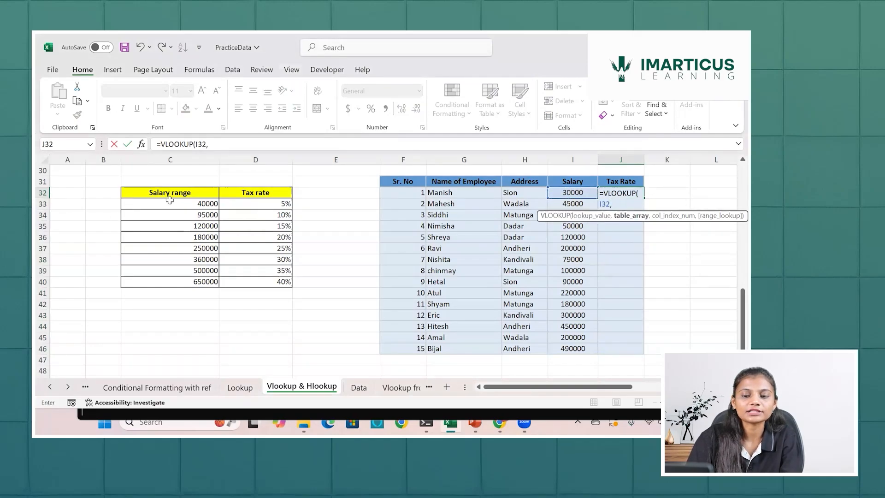
Complete the VLOOKUP with table array C33:D40, column index 2 and approximate match (TRUE), and fill it down to J46
drag(170, 200, 267, 286)
text(,)
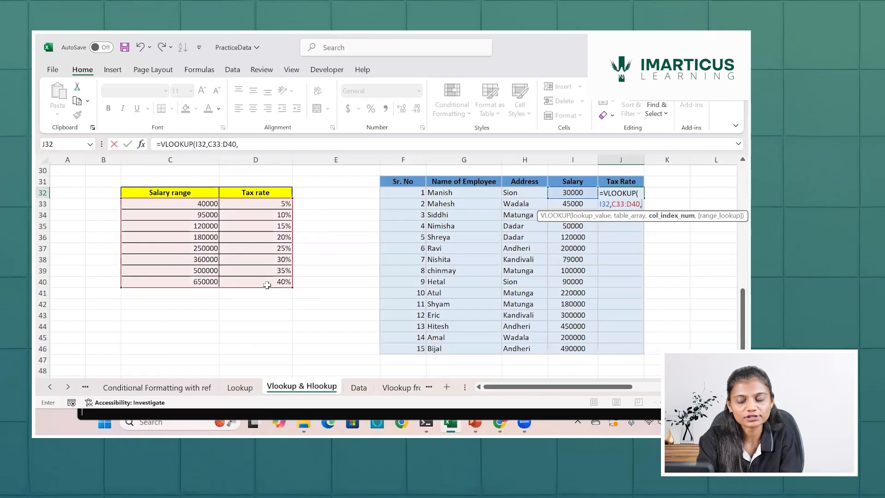
text(2,)
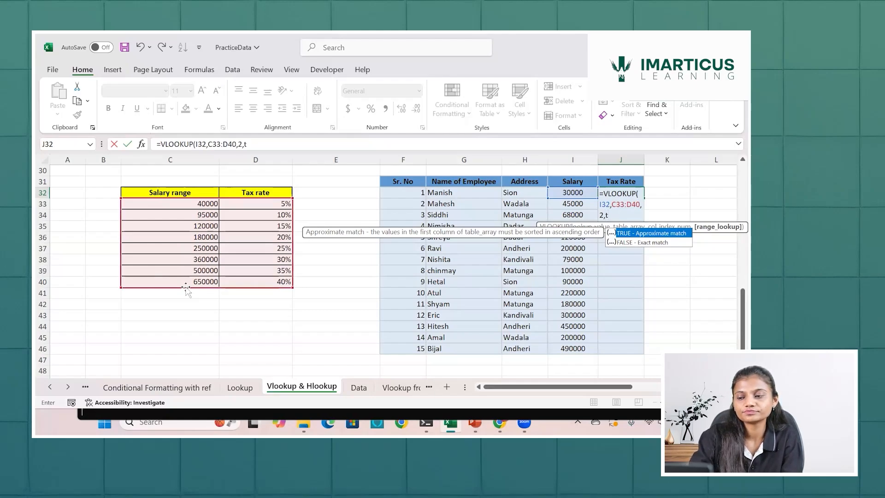
key(BackSpace)
text(True)
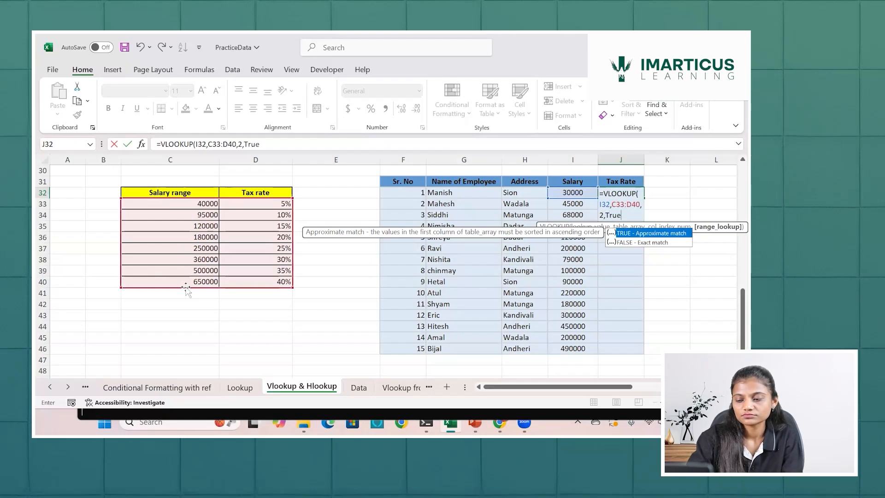
text())
key(Return)
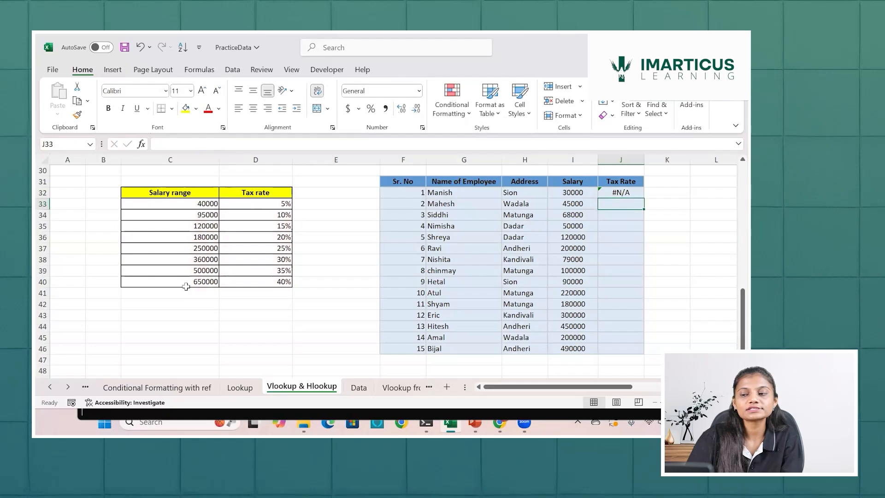
click(613, 192)
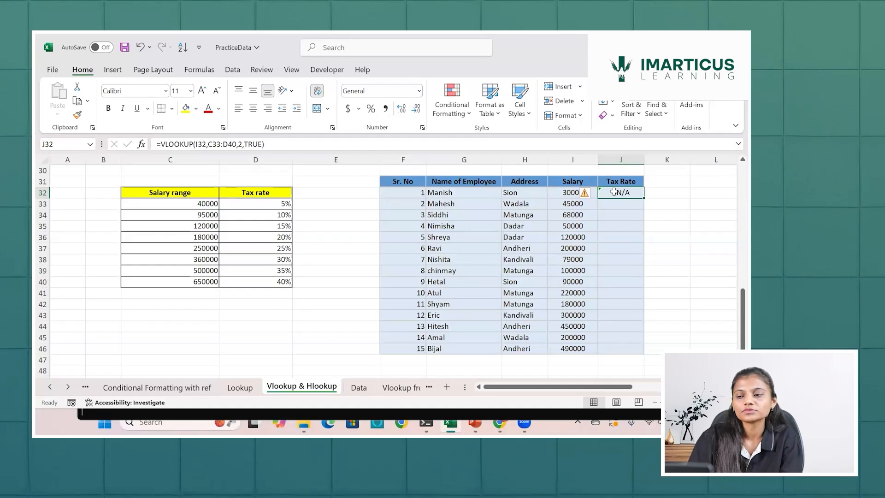
double_click(645, 198)
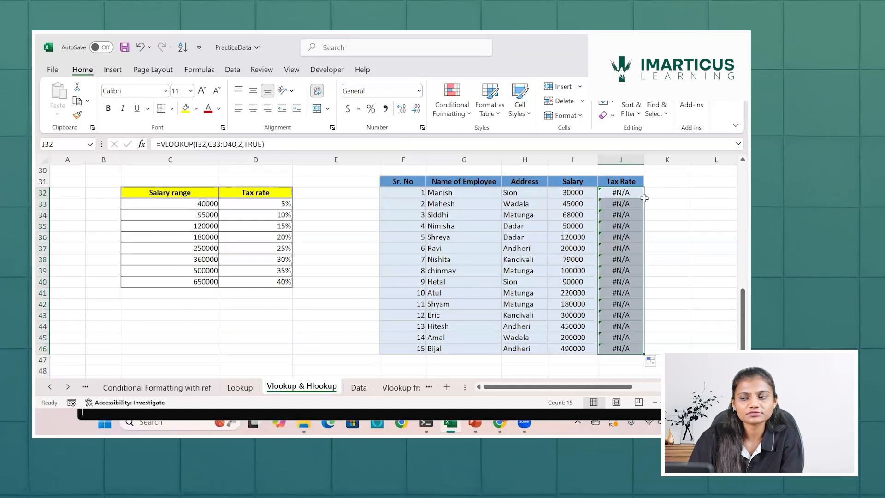
Make the table array in the J32 VLOOKUP absolute as $C$33:$D$40
double_click(620, 194)
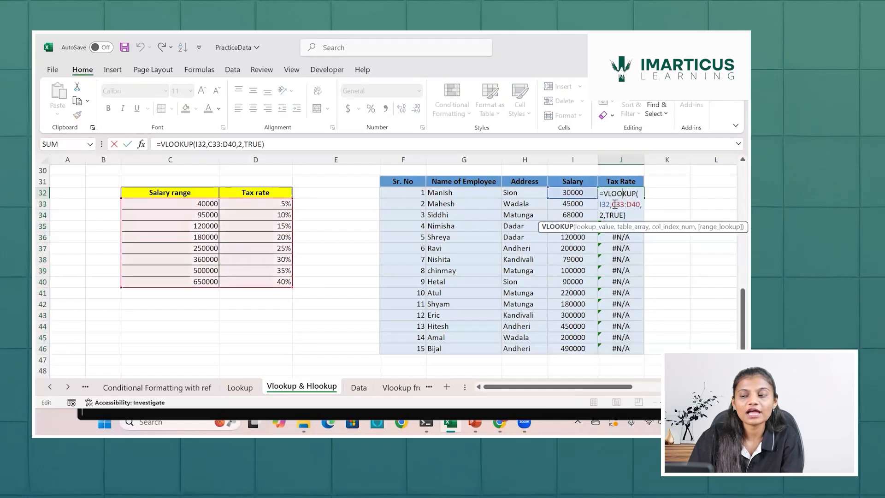
drag(612, 204, 640, 206)
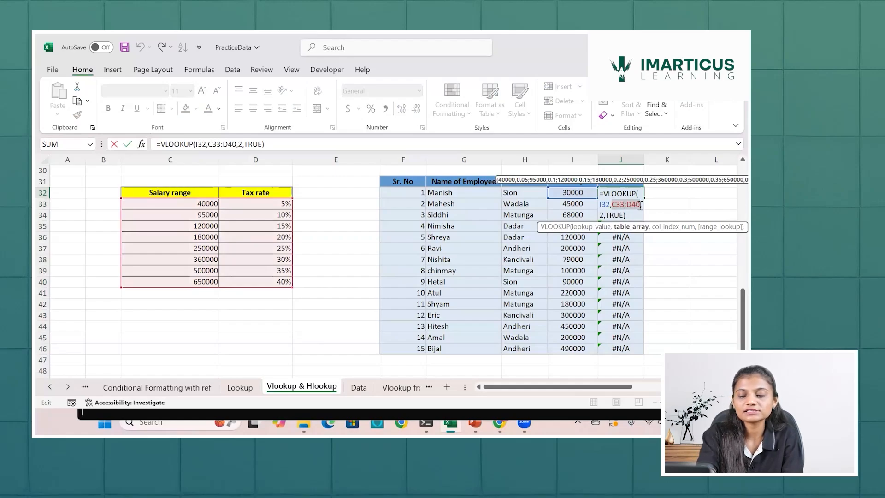
key(F4)
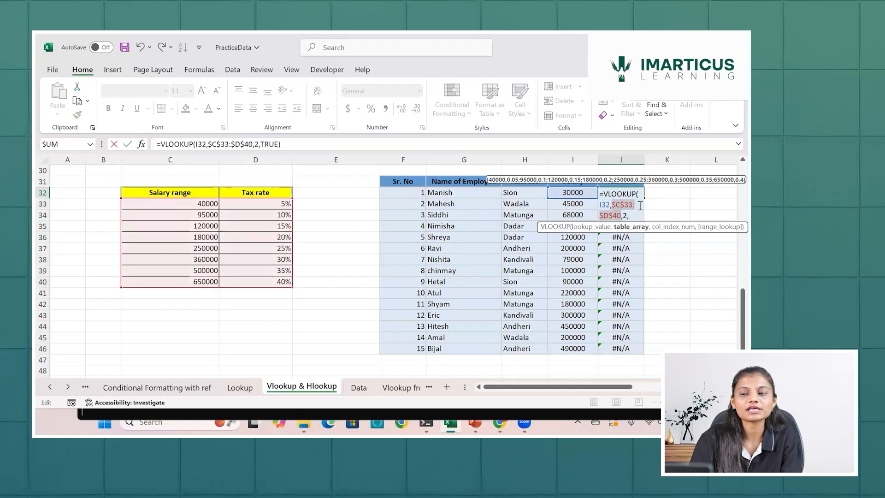
key(Return)
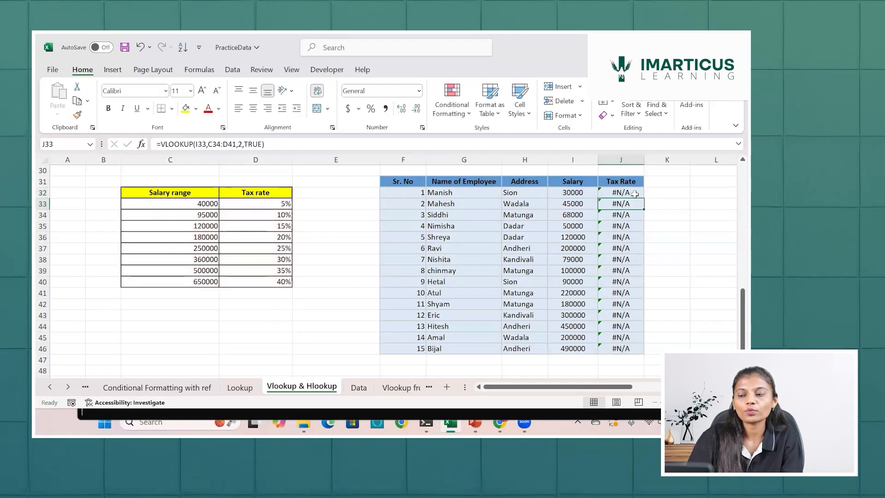
Fill the corrected J32 formula down to J46 and format the Tax Rate values as percentages
click(625, 190)
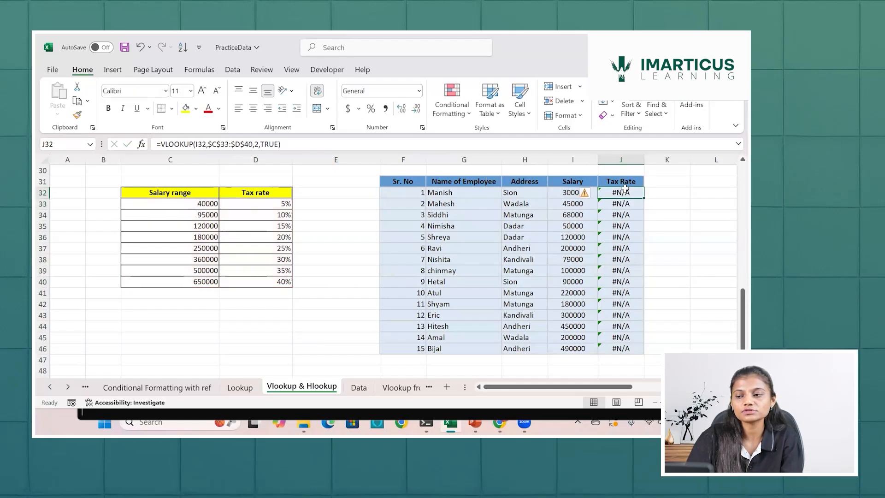
double_click(648, 200)
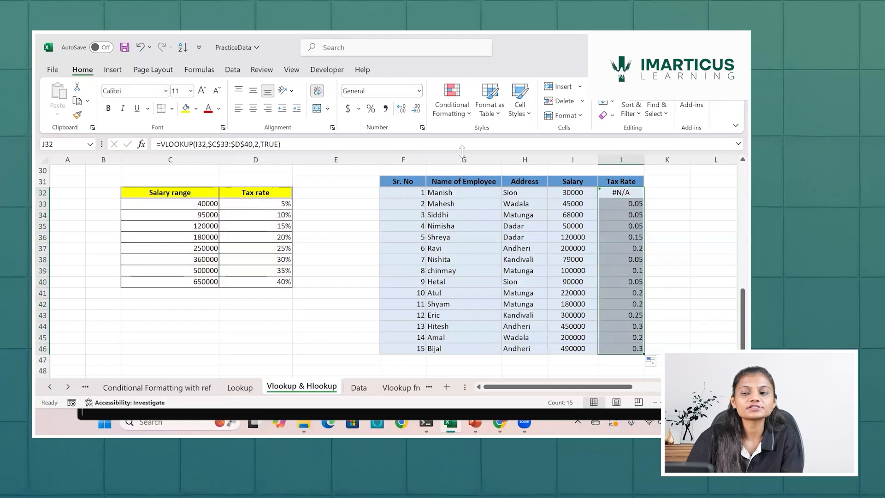
click(371, 108)
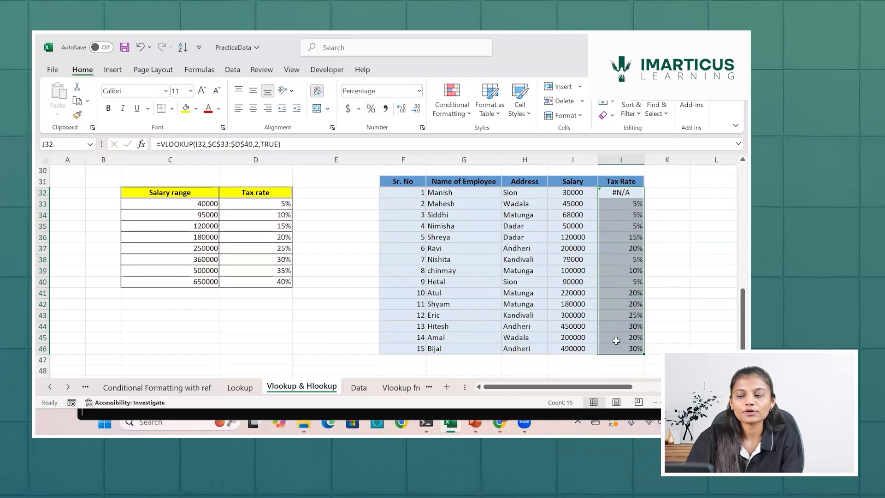
Wrap the VLOOKUP in J32 in IFERROR so that it returns 0 on an error
click(622, 196)
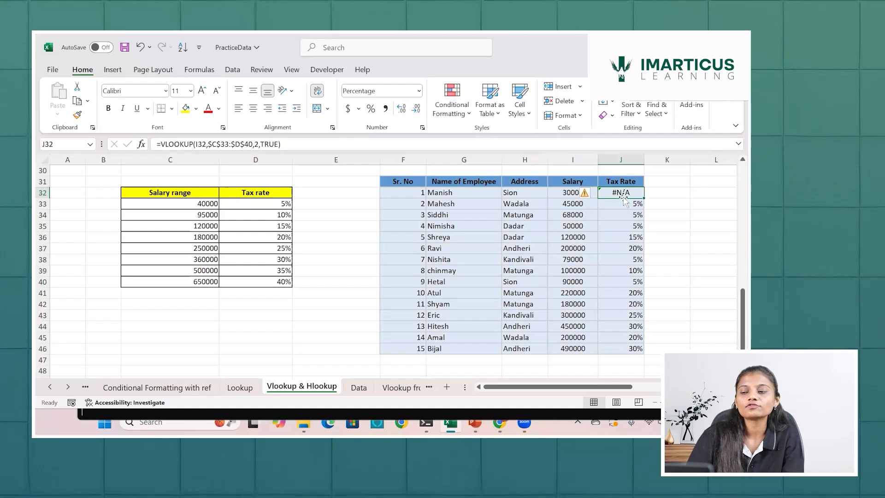
double_click(603, 193)
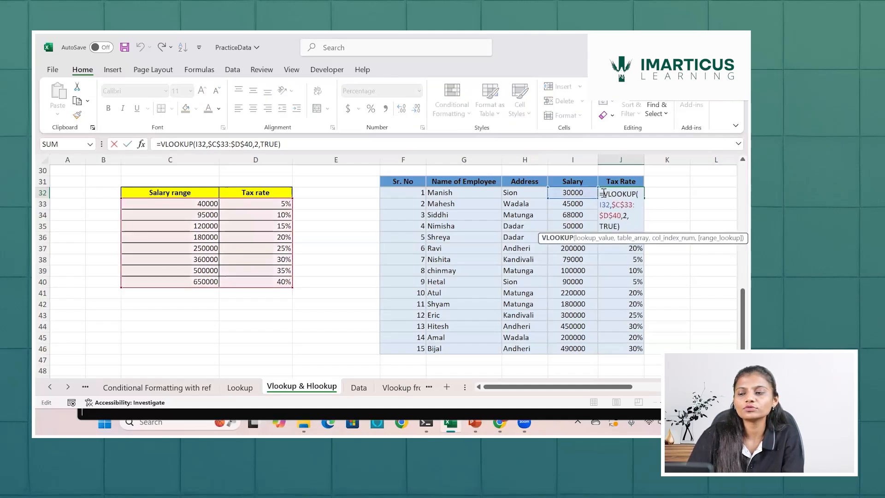
text(iferr)
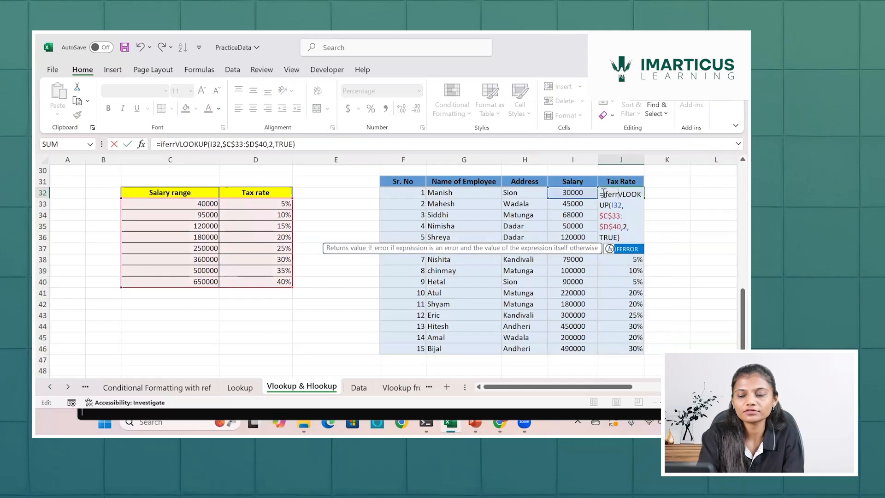
key(Tab)
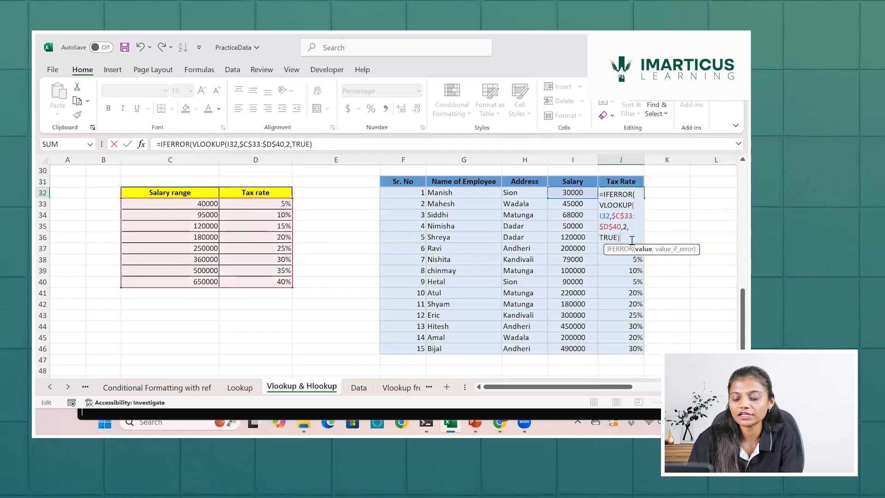
text(,0)
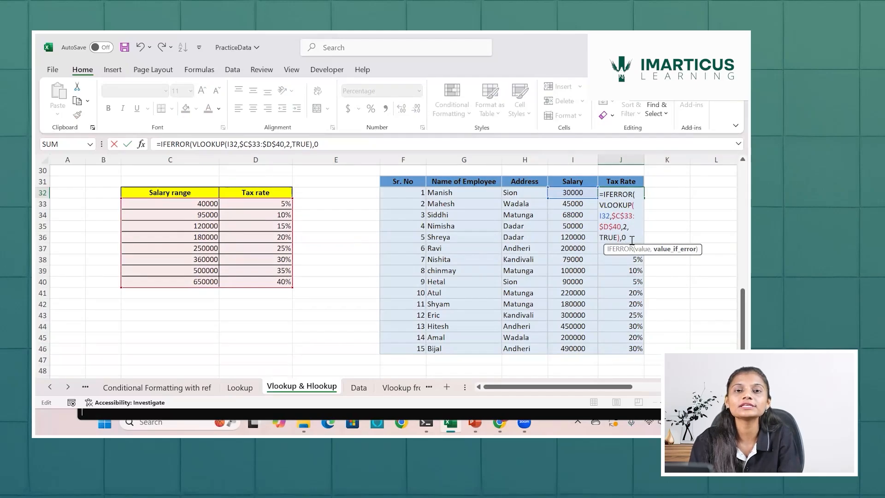
text())
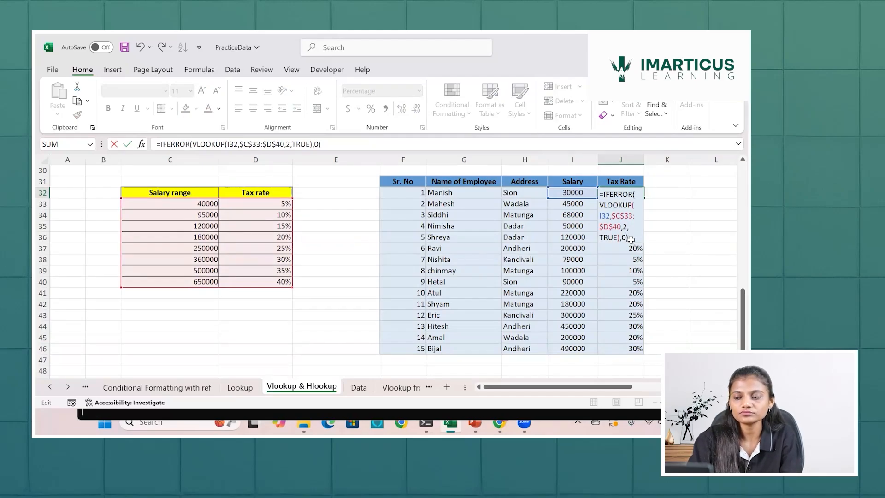
key(Return)
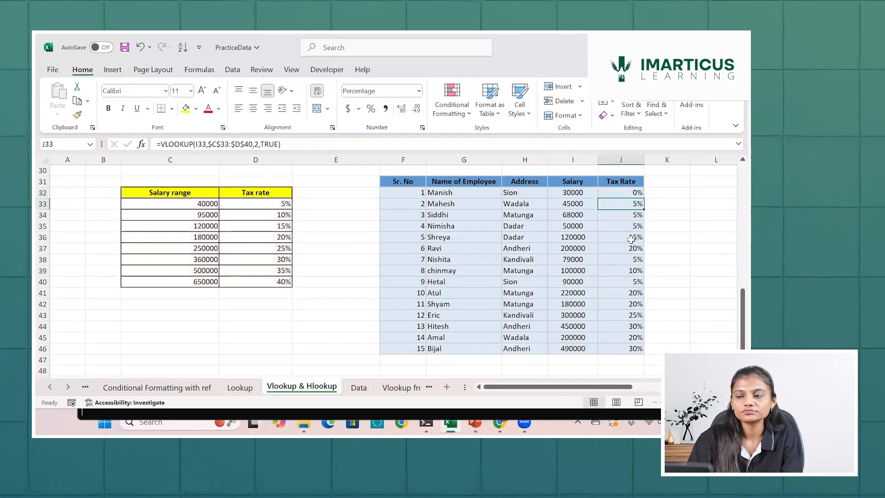
Fill the IFERROR formula from J32 down the Tax Rate column to J46
click(632, 193)
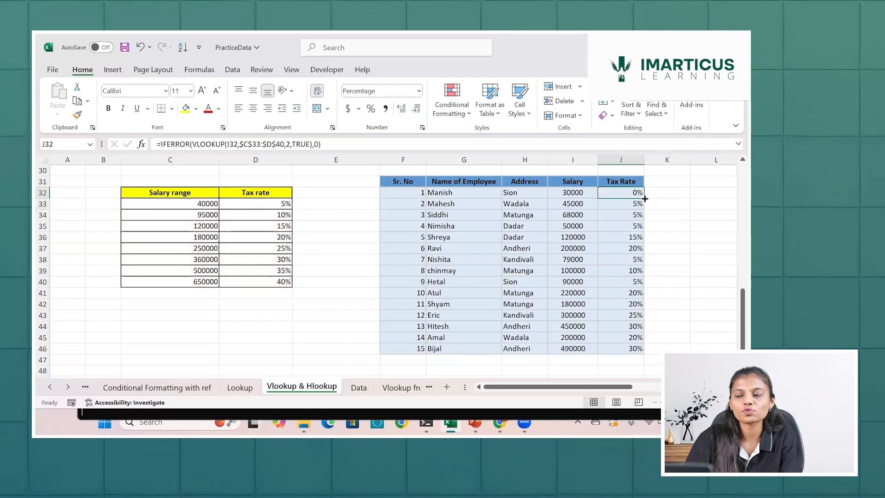
double_click(644, 199)
click(684, 307)
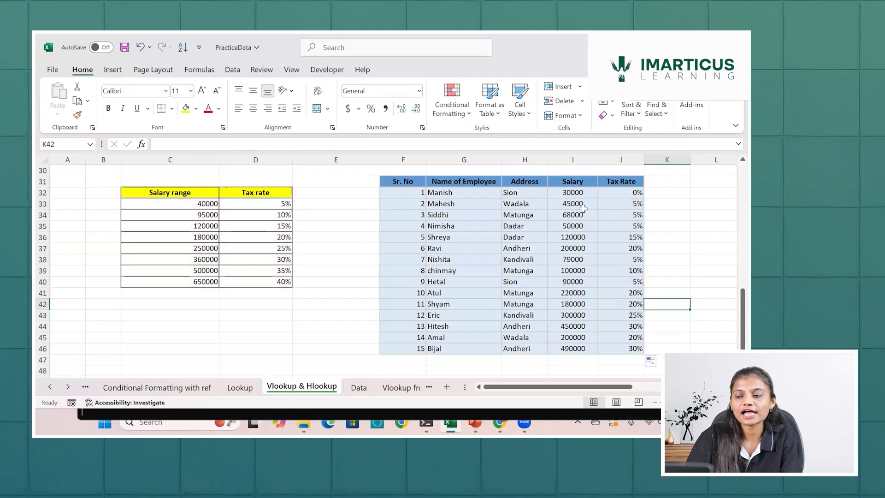
Set the salary in I35 to 25000 and check the Tax Rate formulas in J35 and J32
click(579, 226)
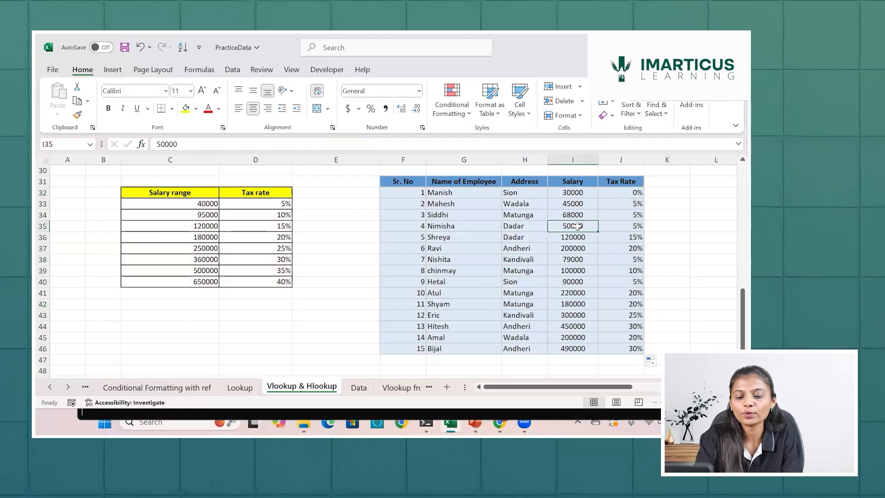
text(25000)
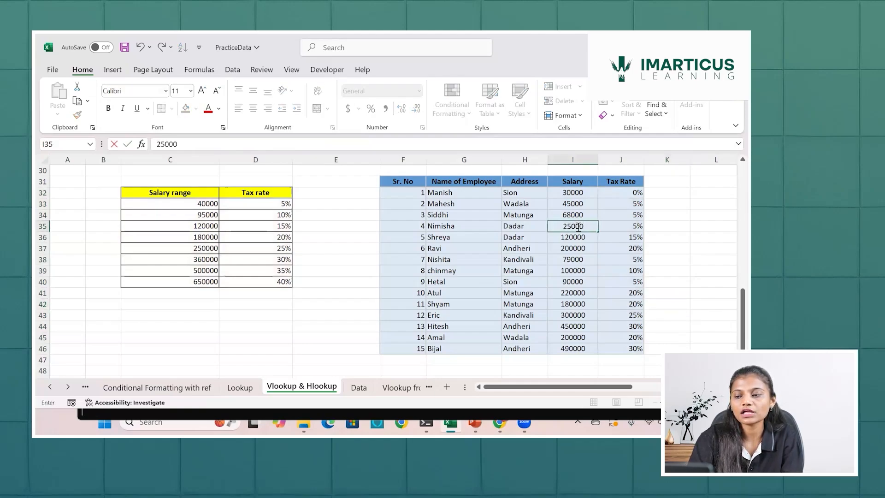
key(Return)
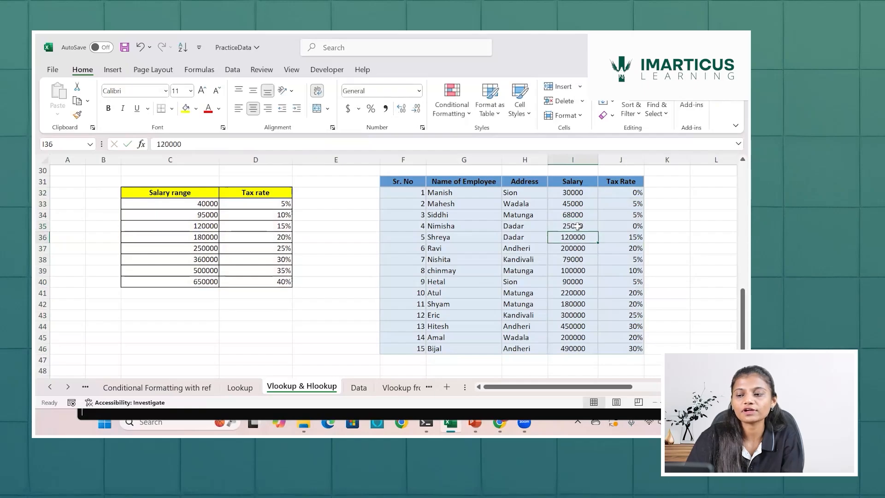
click(629, 228)
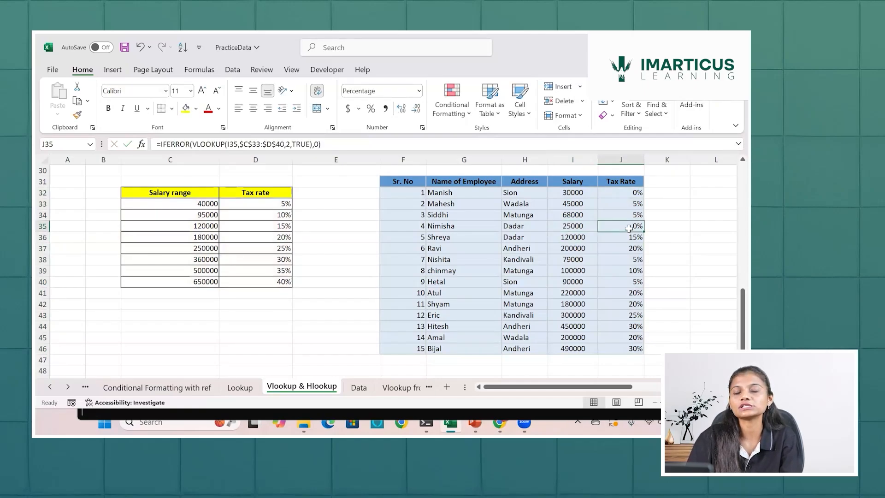
click(623, 192)
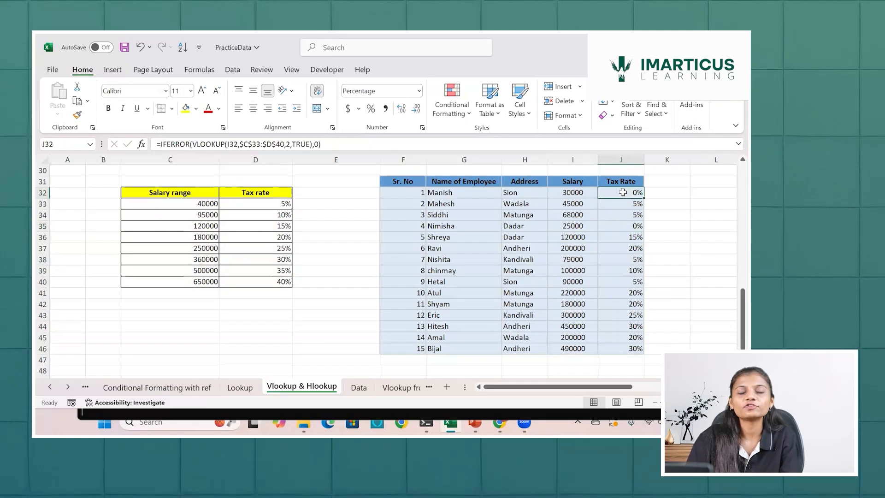